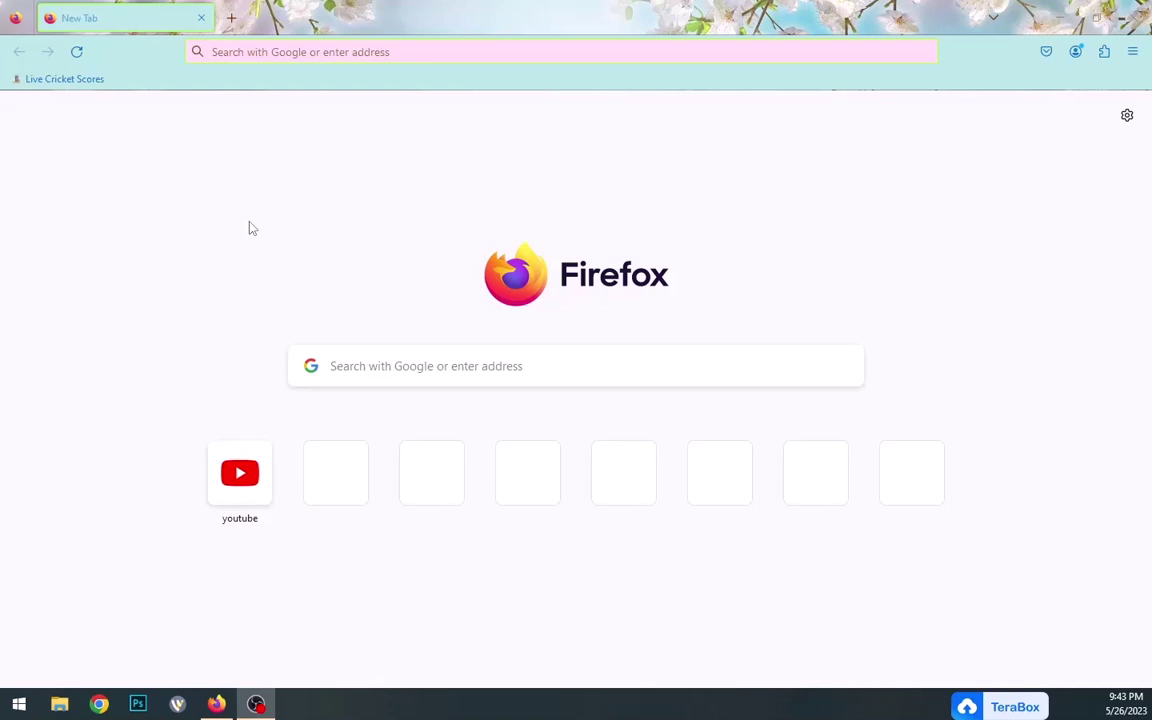
Open the bookmarked Live Cricket Scores site and go to the IPL 2023 series page
left_click(40, 79)
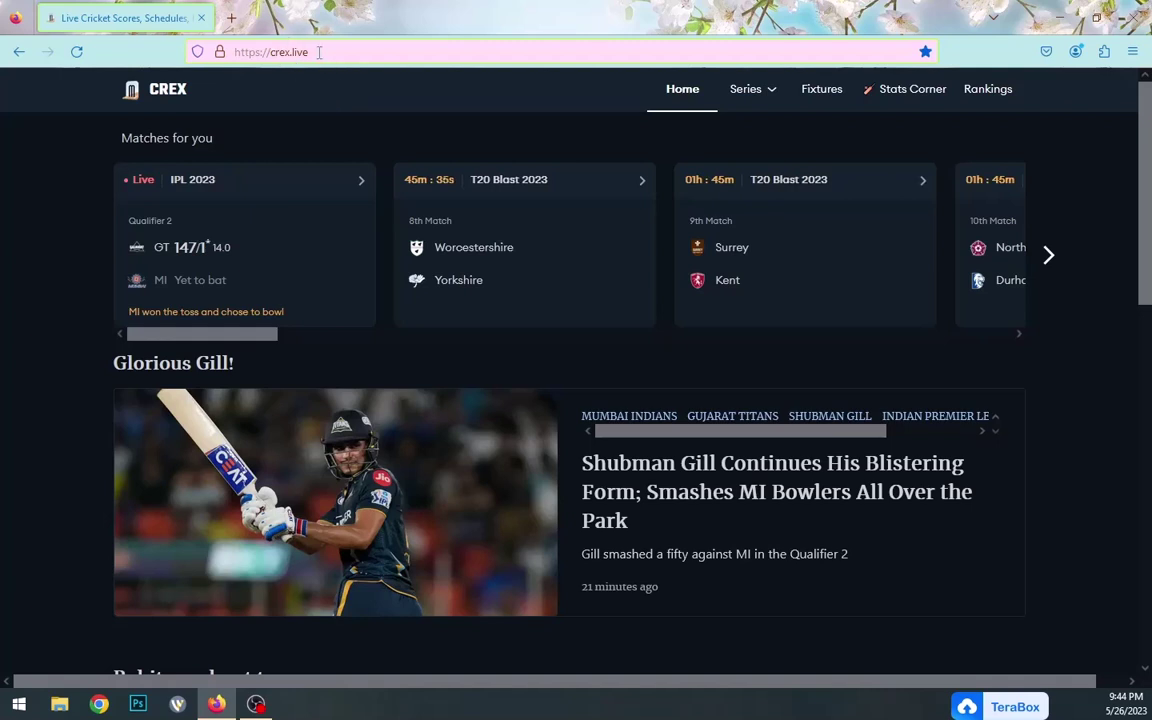
left_click(289, 50)
left_click(329, 50)
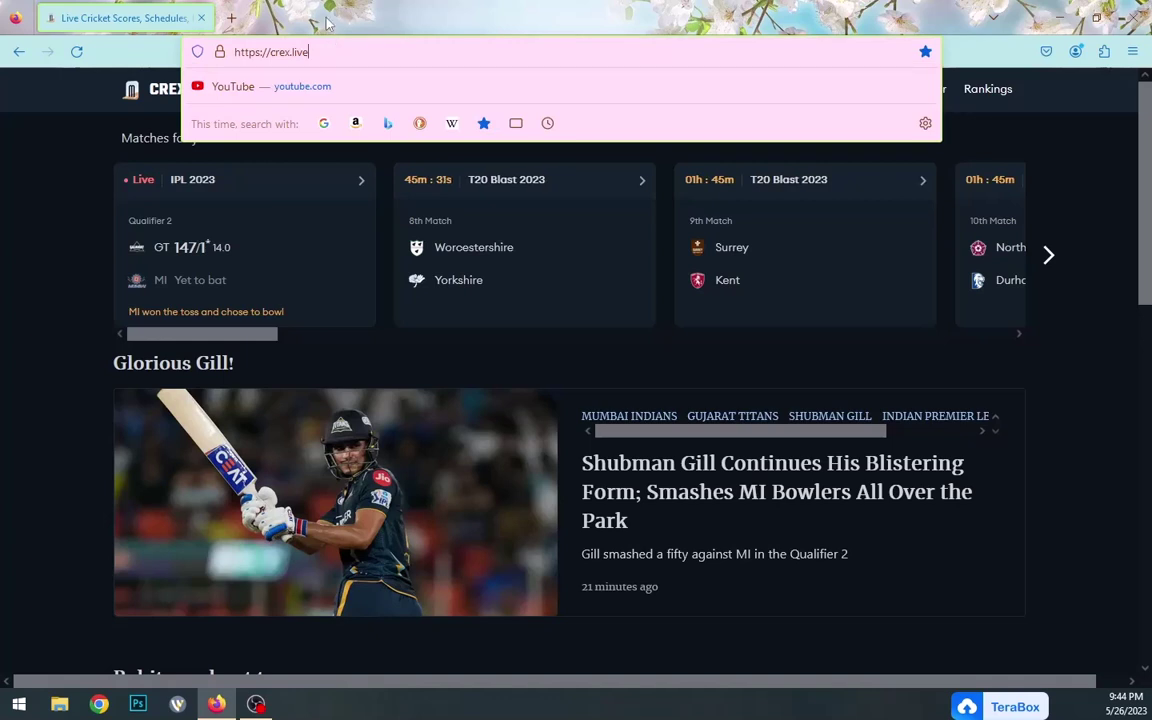
left_click(331, 8)
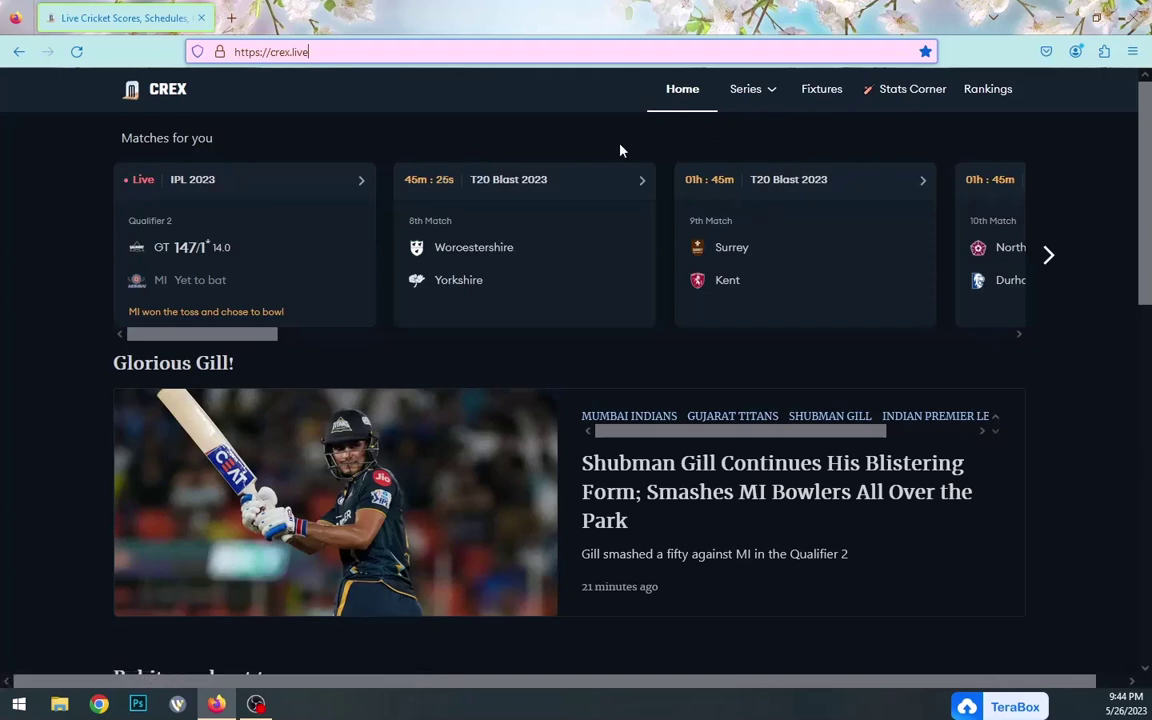
left_click(187, 184)
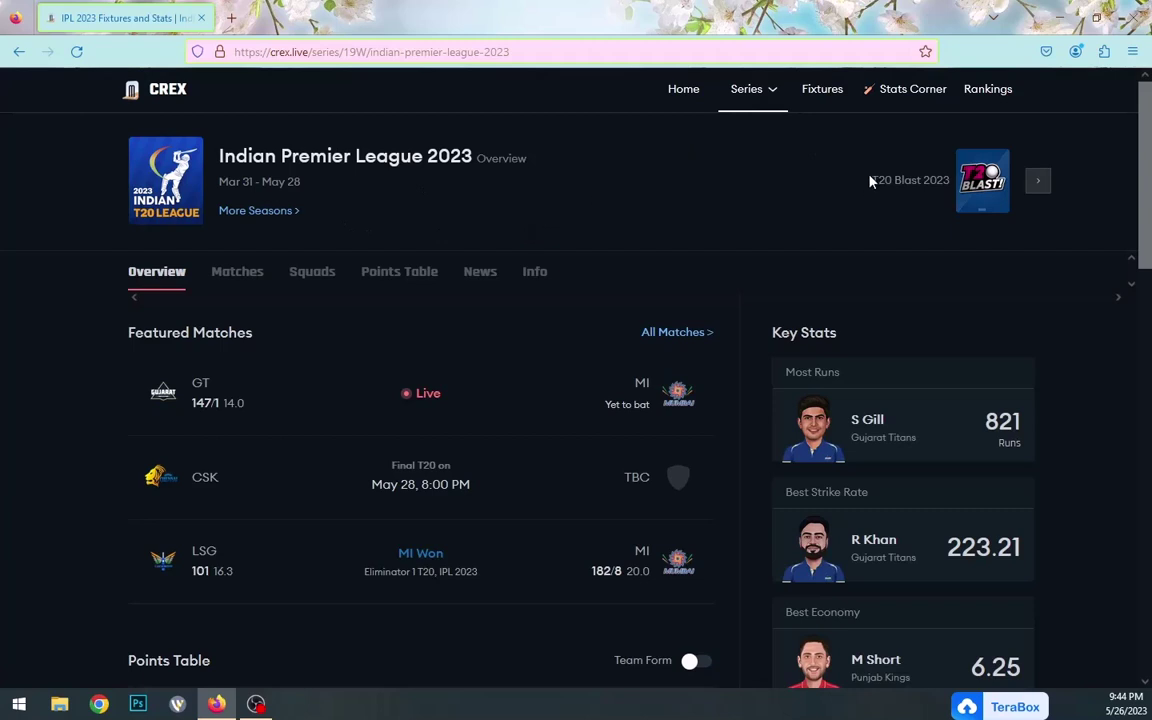
Open the fixtures list and look through the live and upcoming matches by day
left_click(824, 92)
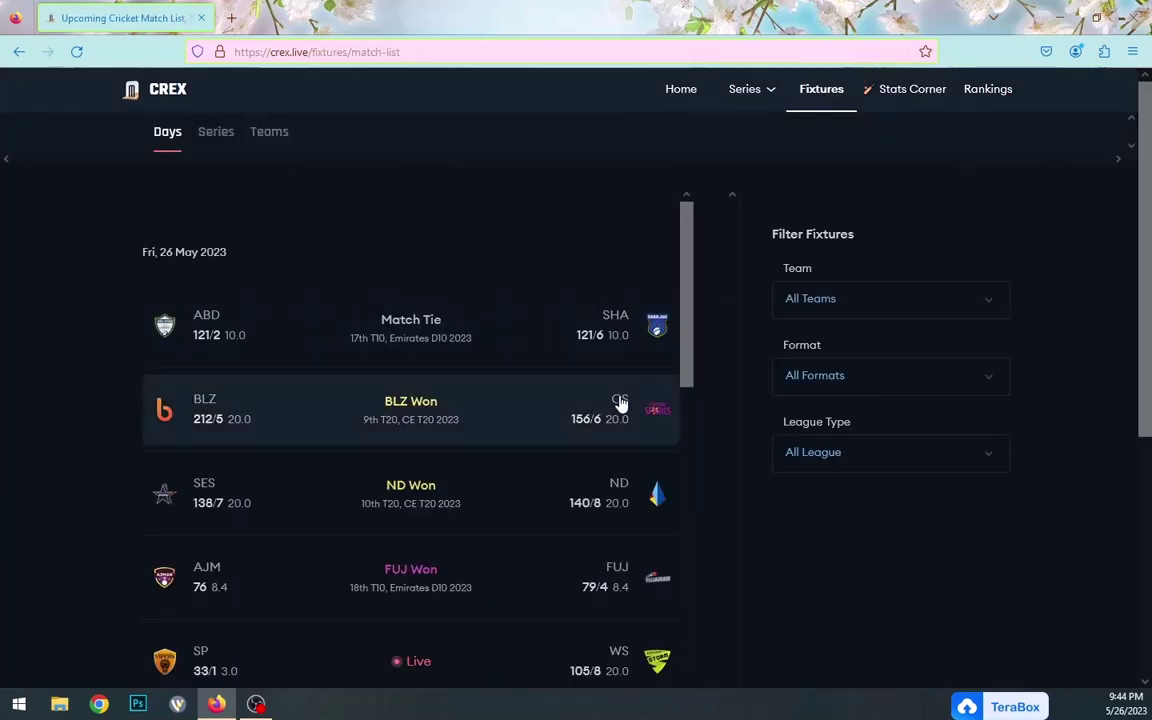
scroll(680, 330, "down", 5)
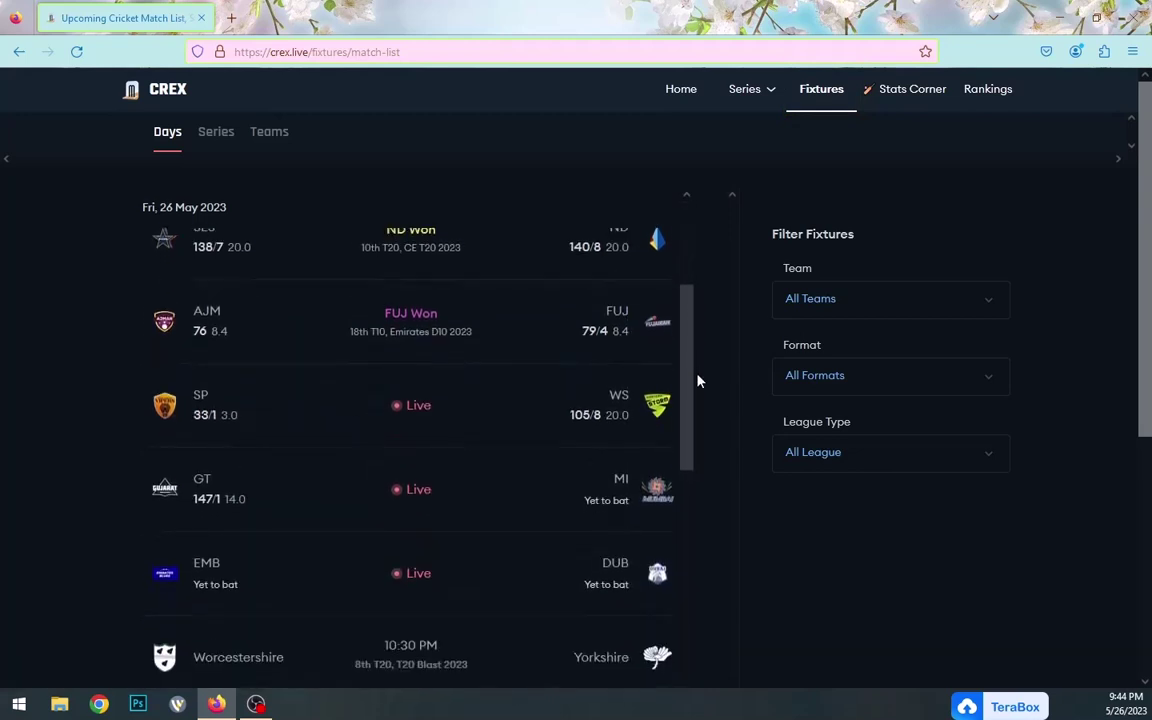
scroll(710, 410, "down", 3)
scroll(716, 420, "down", 6)
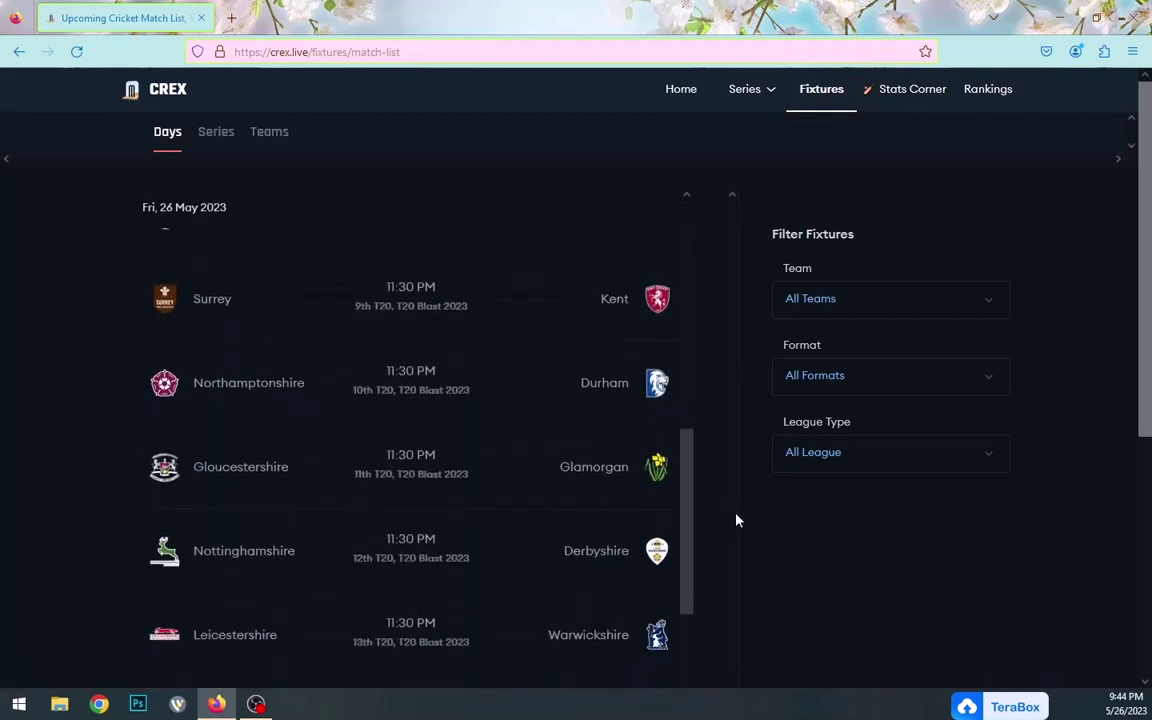
scroll(736, 520, "down", 15)
scroll(715, 674, "up", 5)
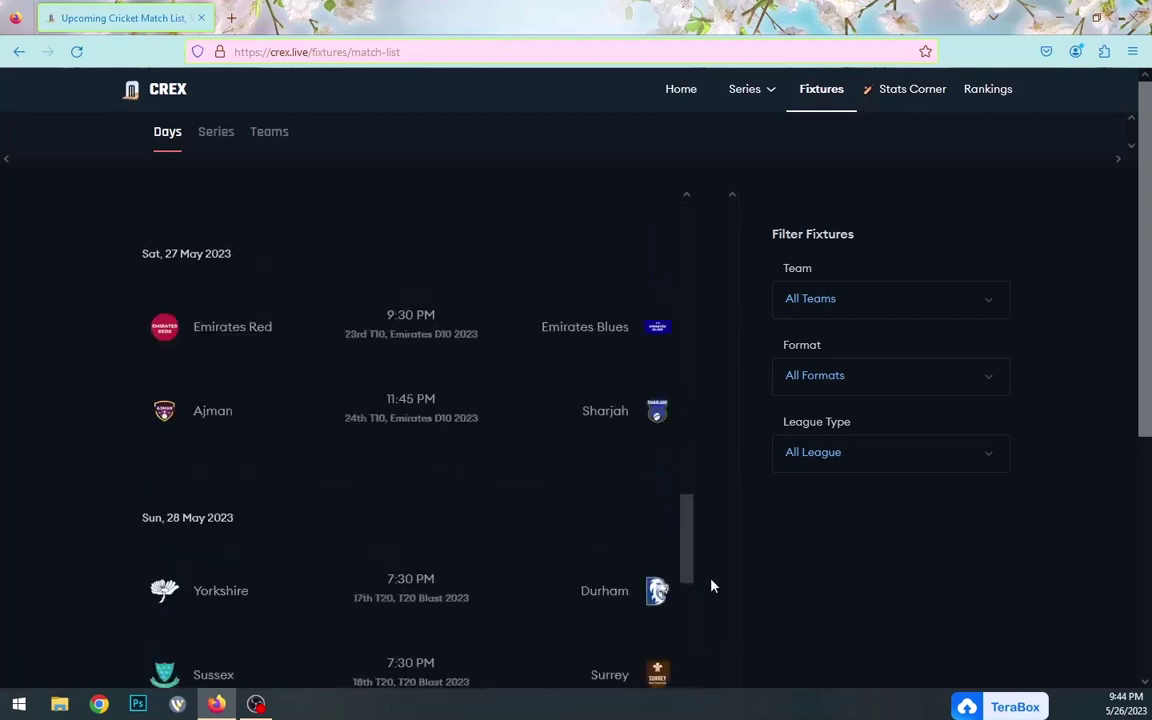
scroll(712, 586, "down", 15)
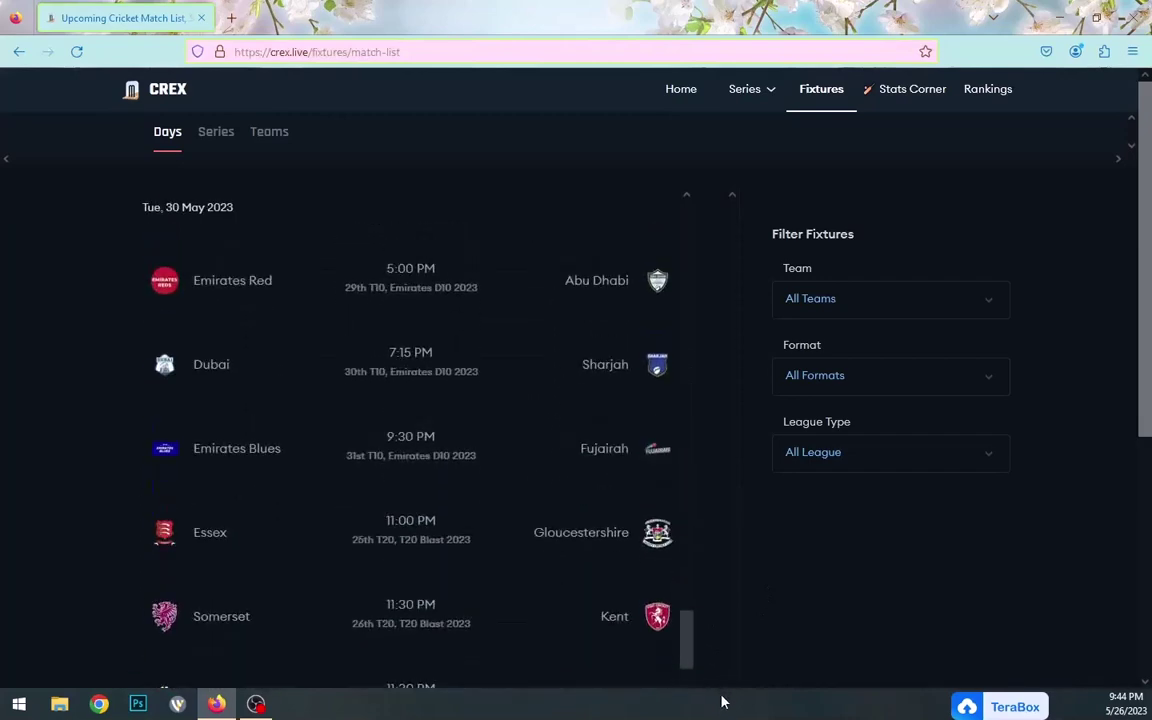
scroll(722, 545, "up", 20)
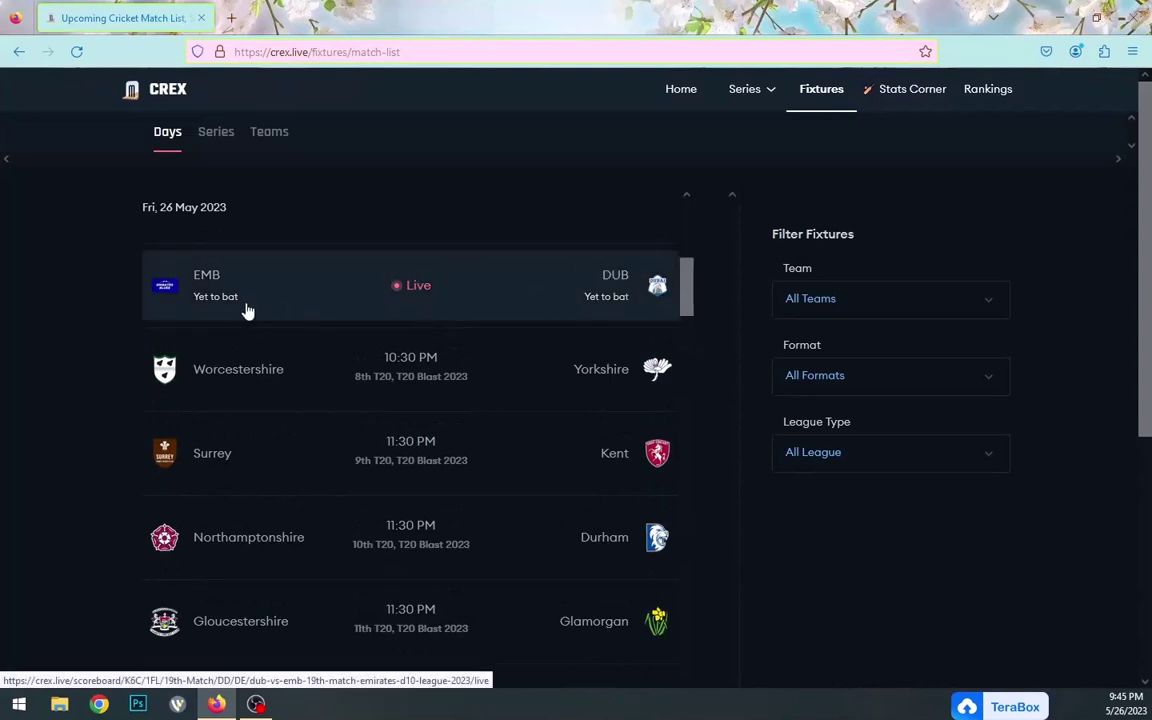
Check the live DUB vs EMB scoreboard, and open the live SP vs WS match from the fixtures instead
left_click(406, 296)
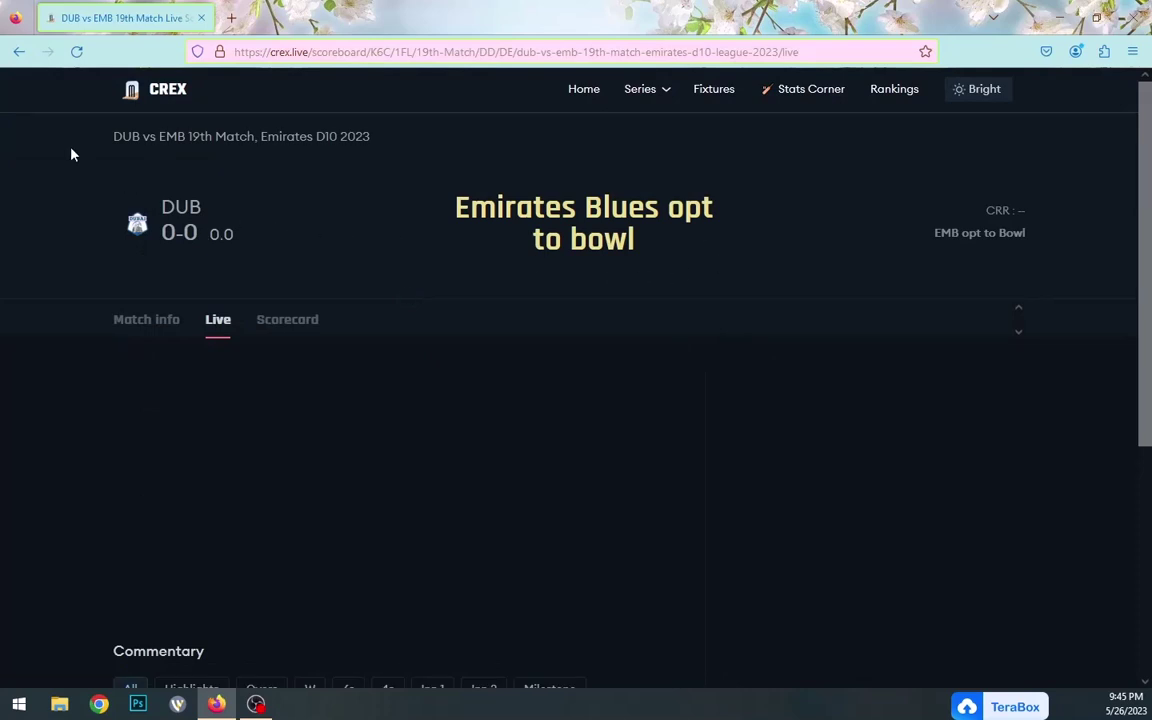
left_click(18, 51)
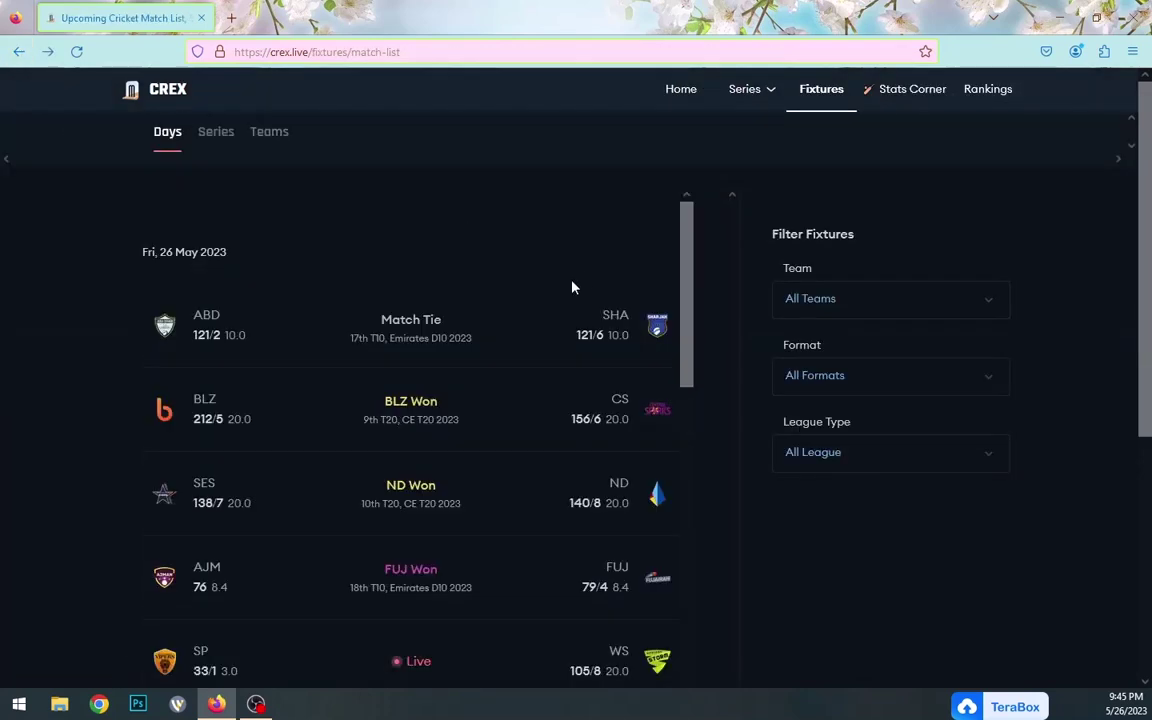
left_click_drag(689, 334, 699, 457)
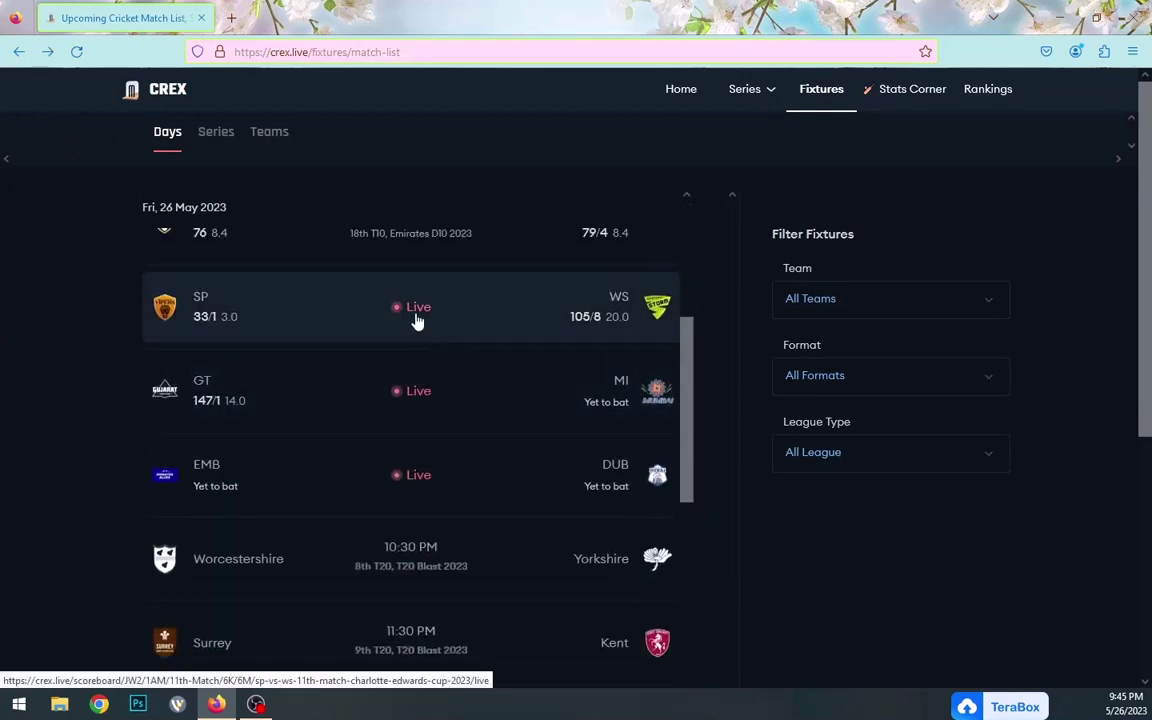
left_click(417, 321)
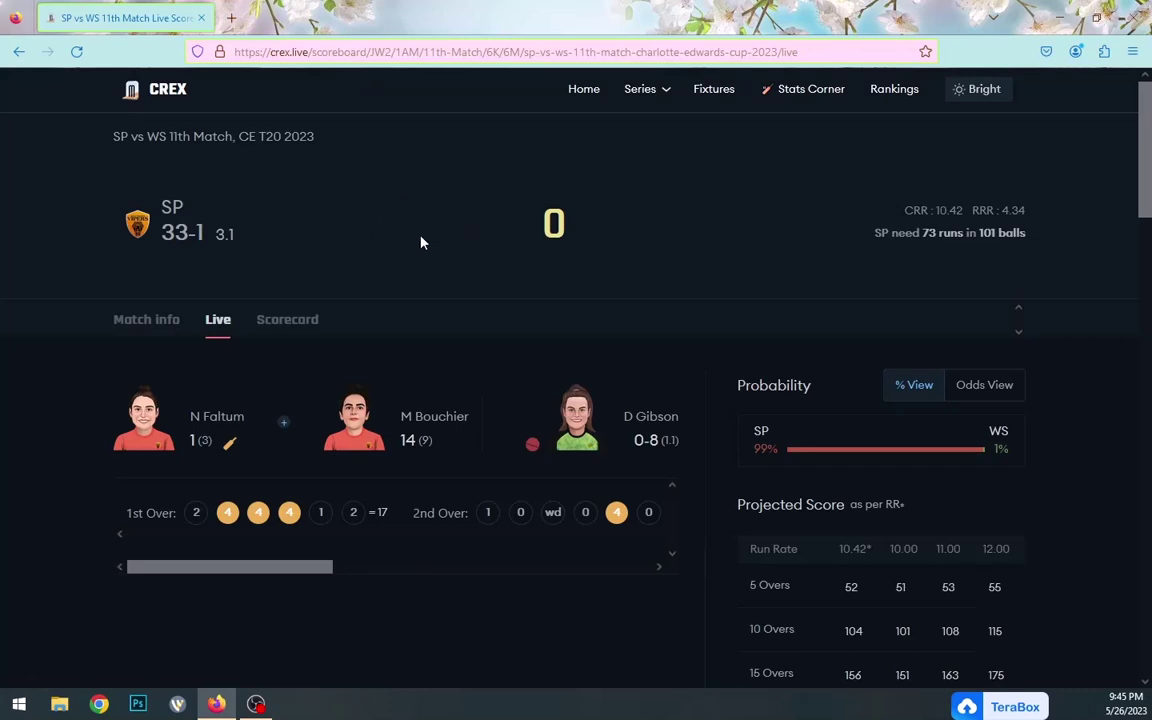
Inspect the live score card's flex container and add a background-color of red to its .d-flex rule
right_click(320, 218)
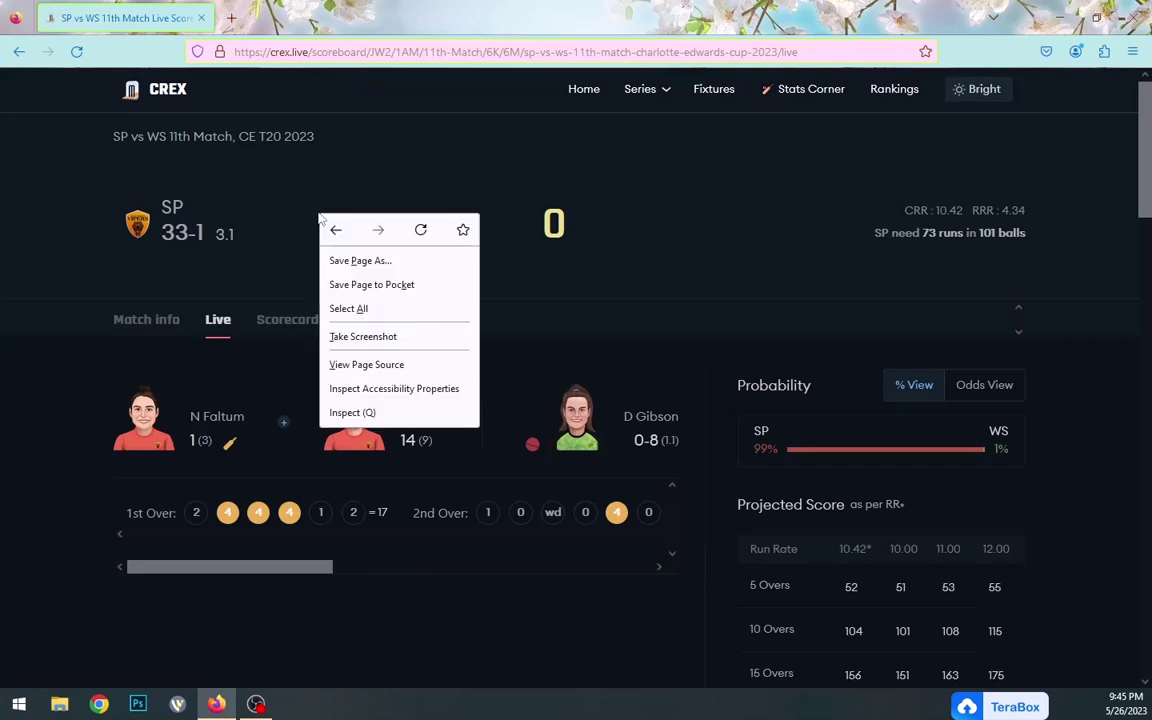
left_click(364, 418)
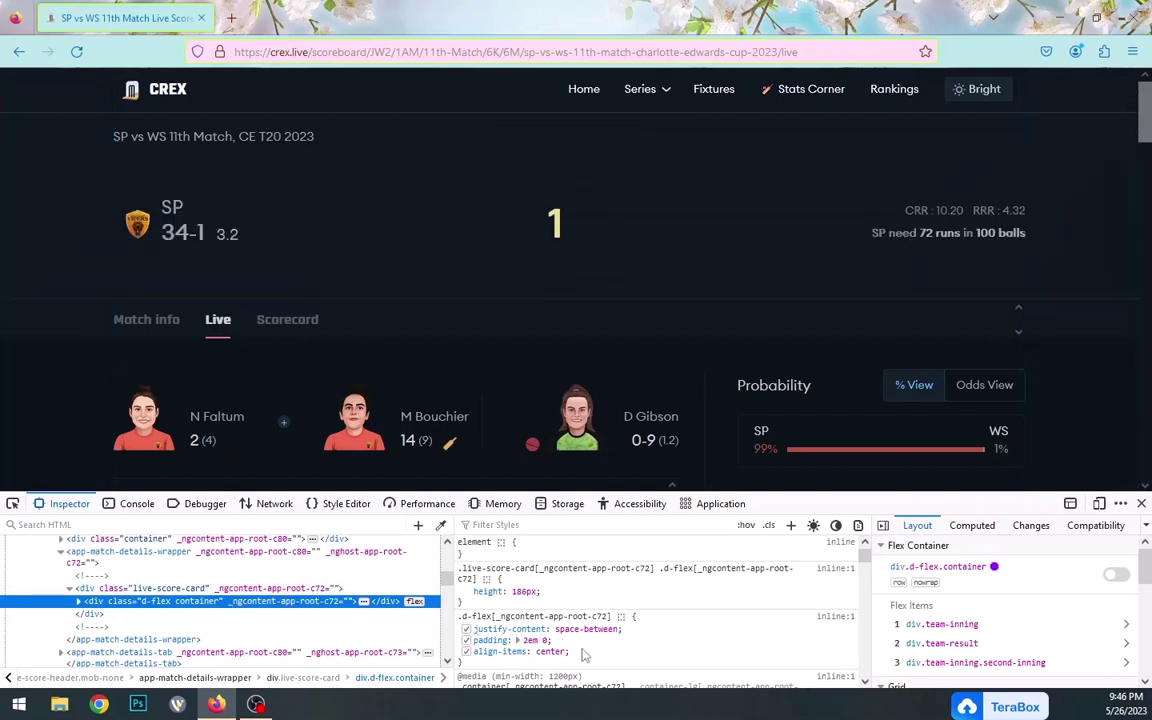
left_click(485, 662)
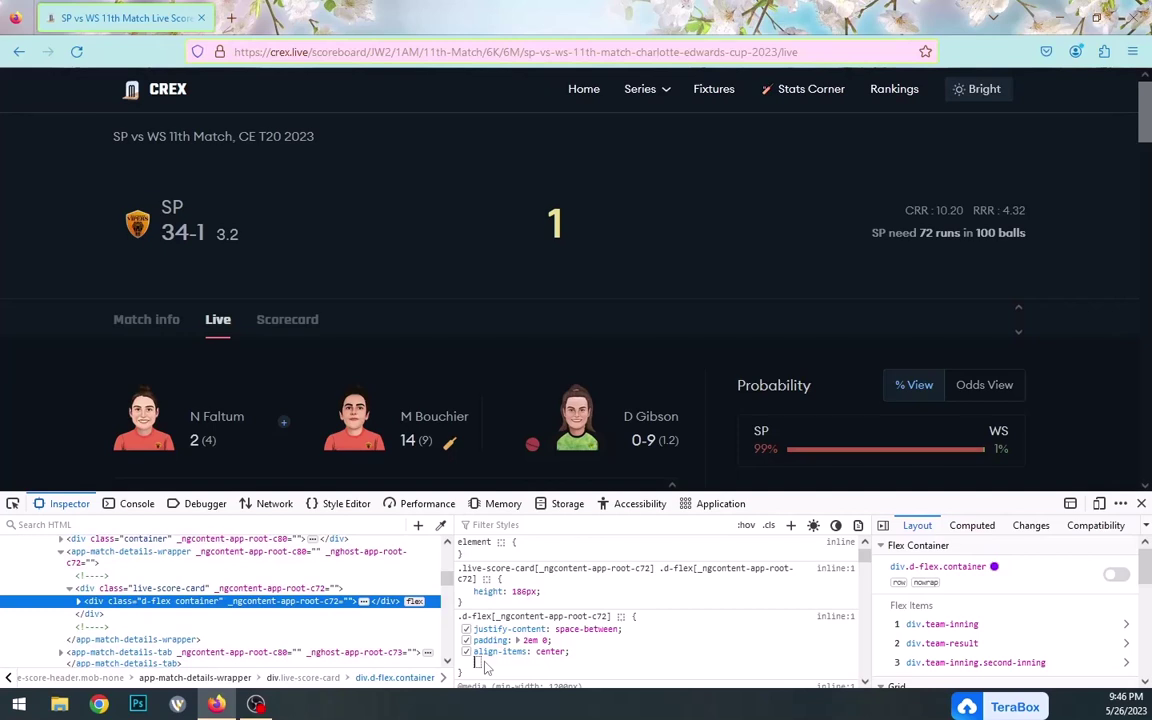
type("ba")
type("c")
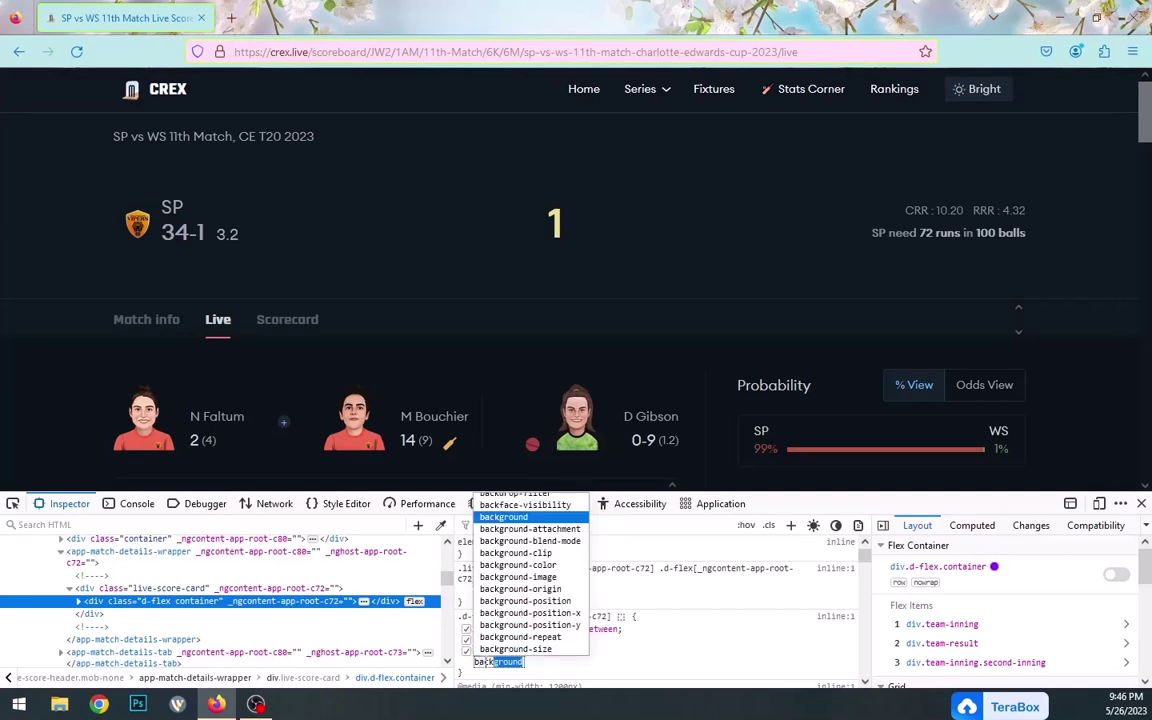
type("k")
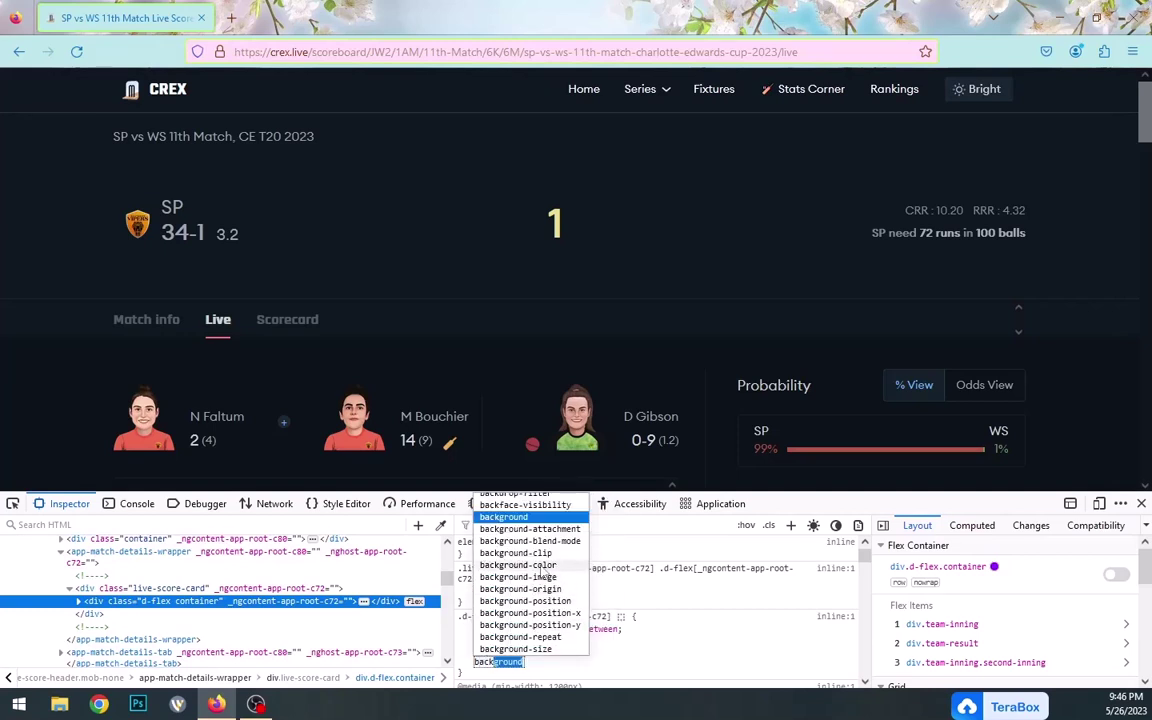
left_click(541, 566)
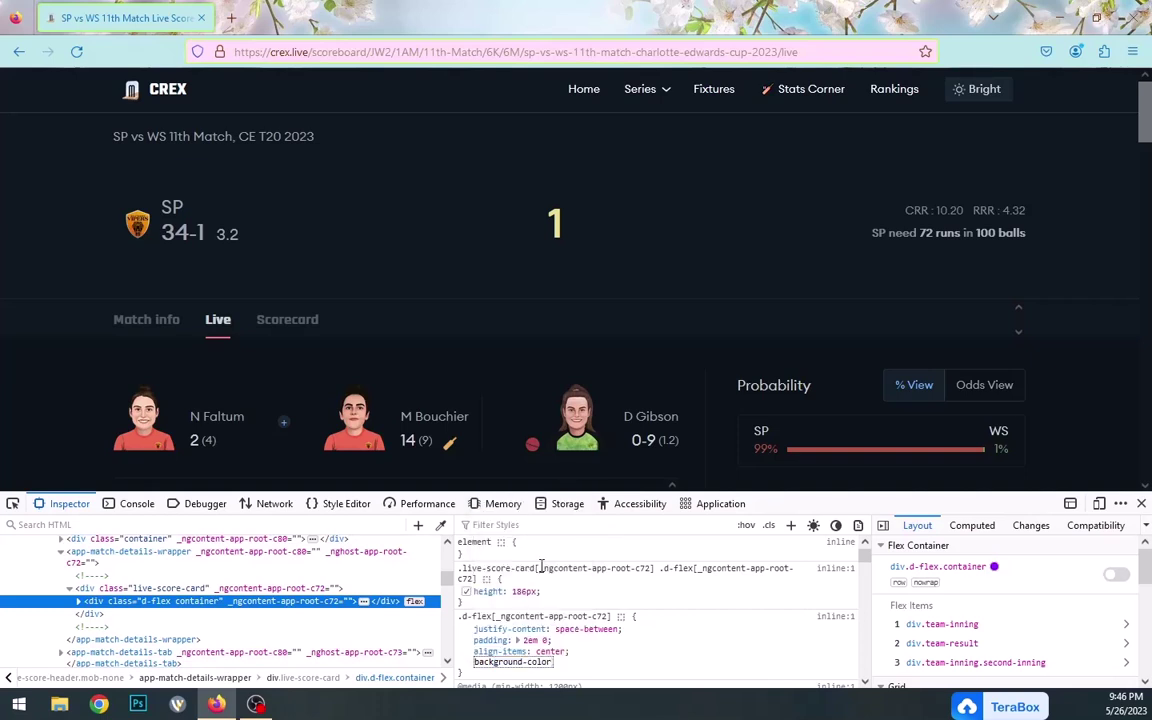
key("Tab")
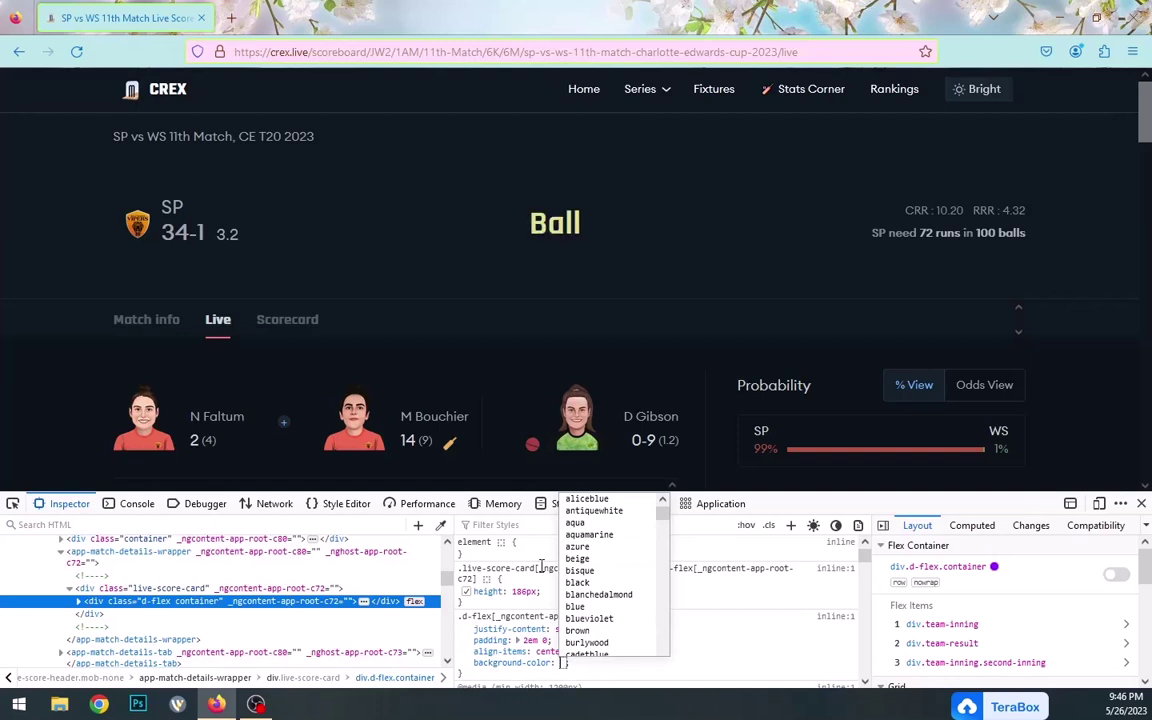
type("red")
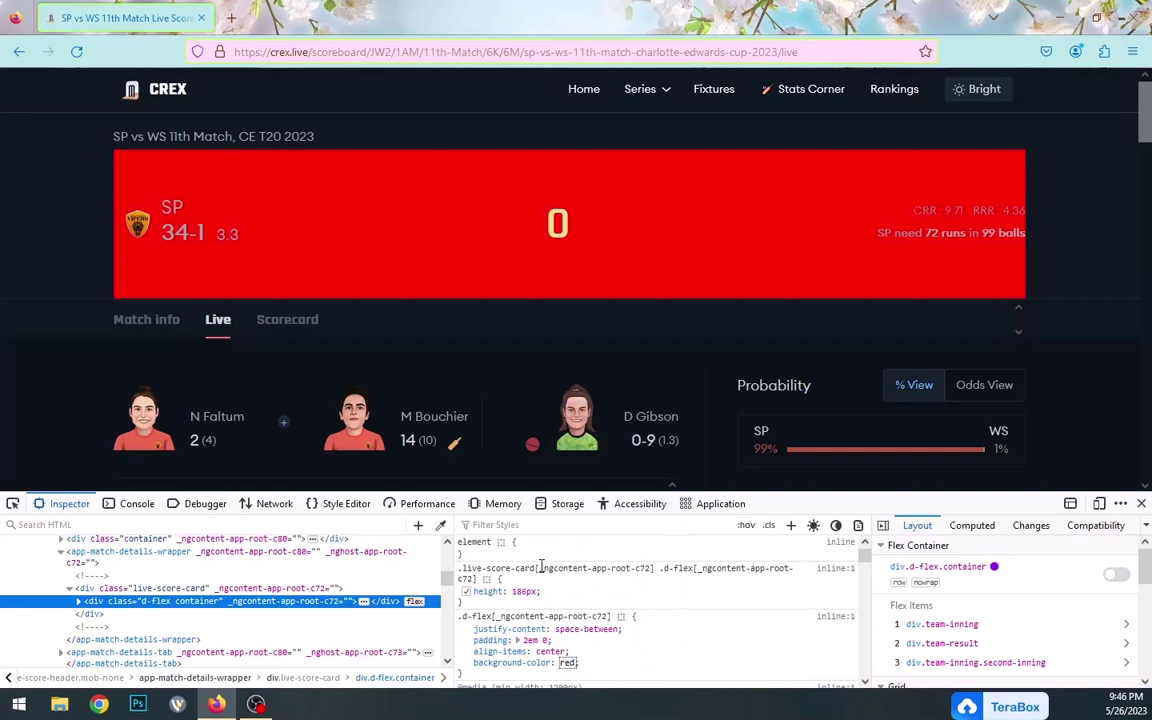
key("Return")
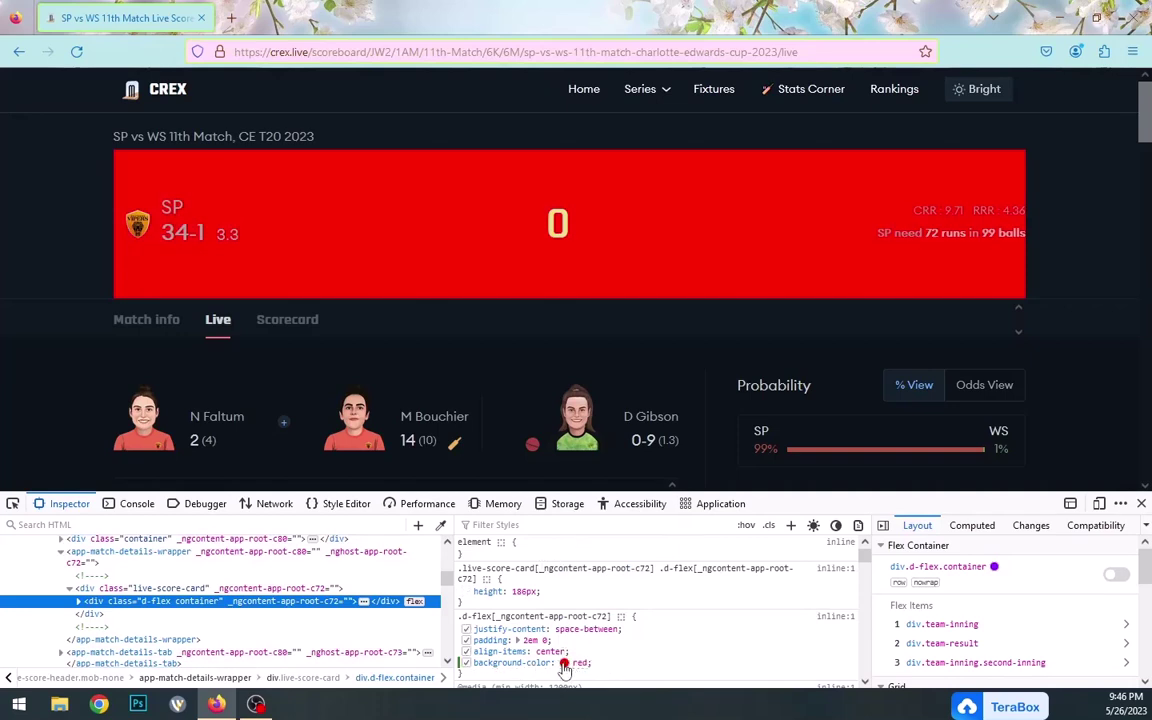
Try white, bright cyan and dark teal #2f494a as the score card's background colour
left_click(564, 664)
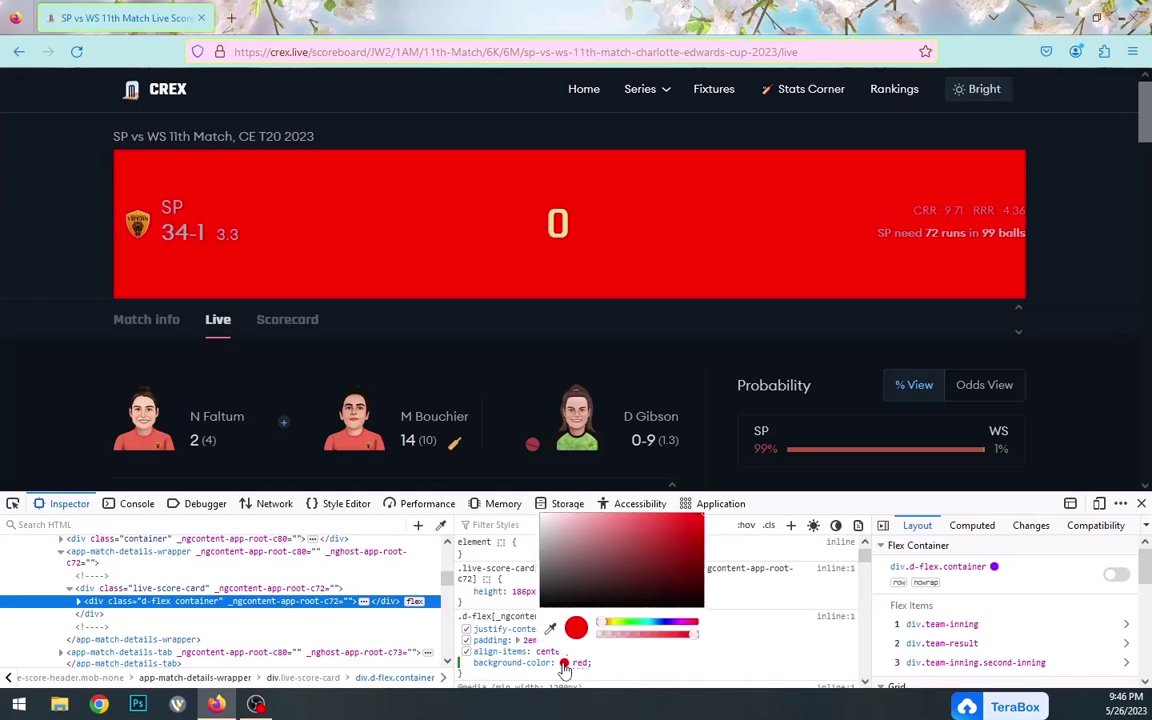
left_click(564, 545)
left_click(541, 517)
key("Return")
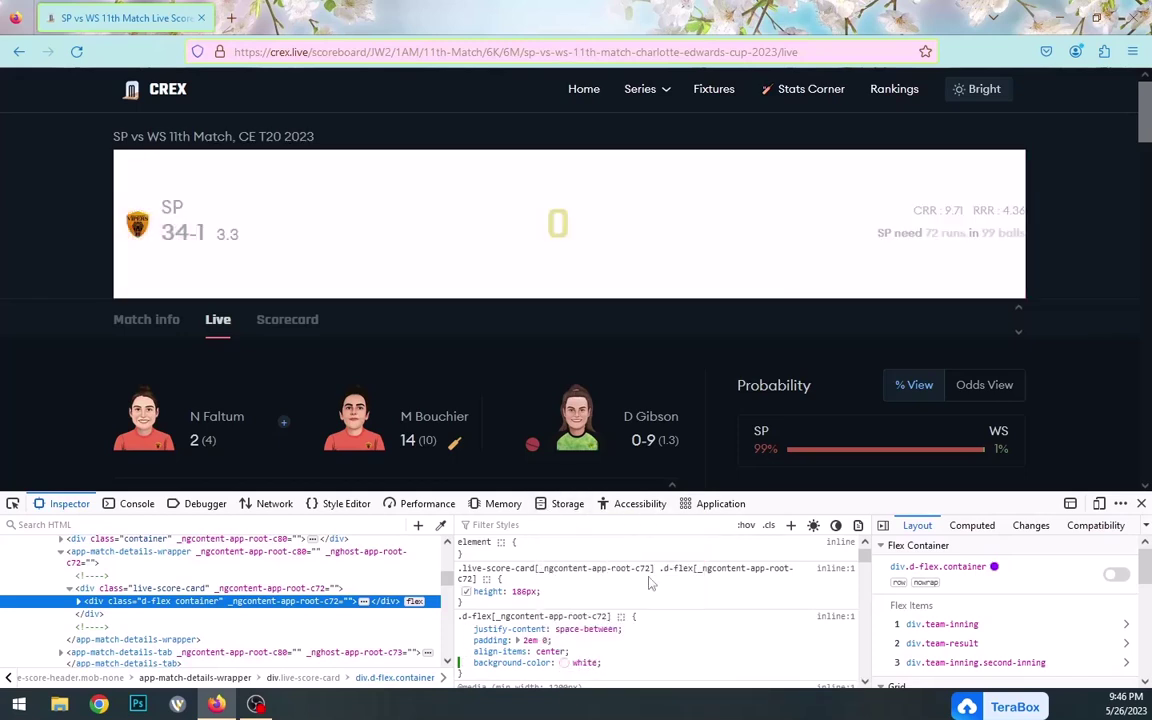
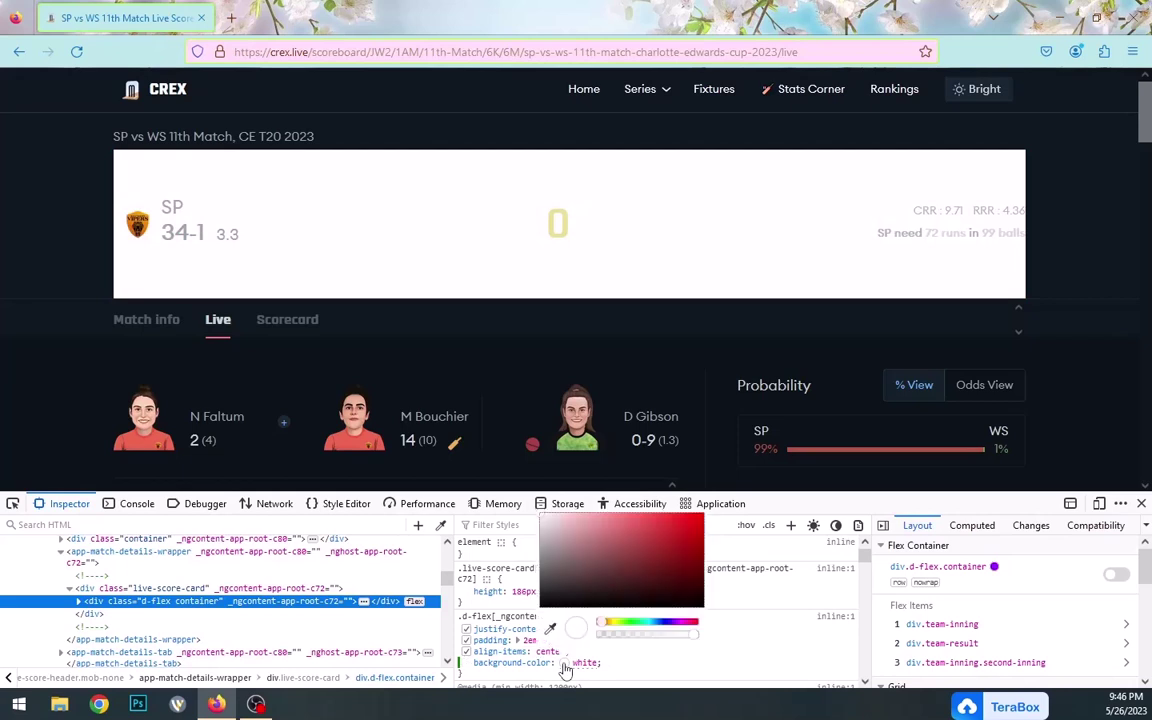
left_click(650, 623)
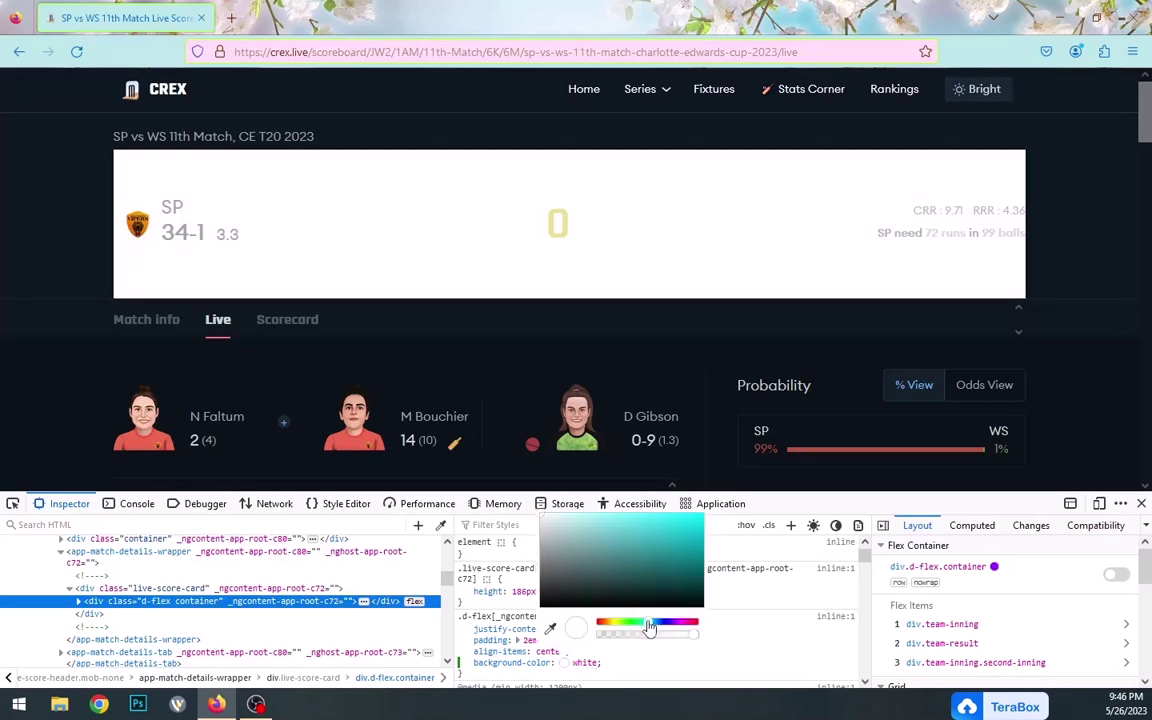
left_click(705, 530)
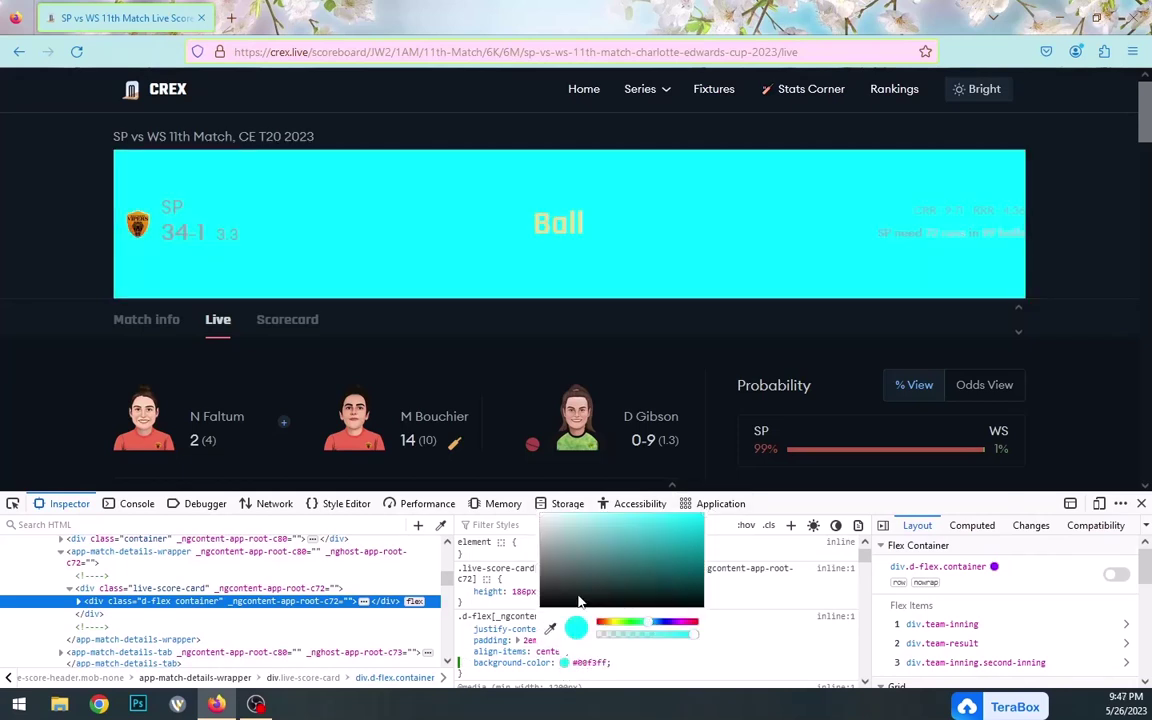
left_click(601, 581)
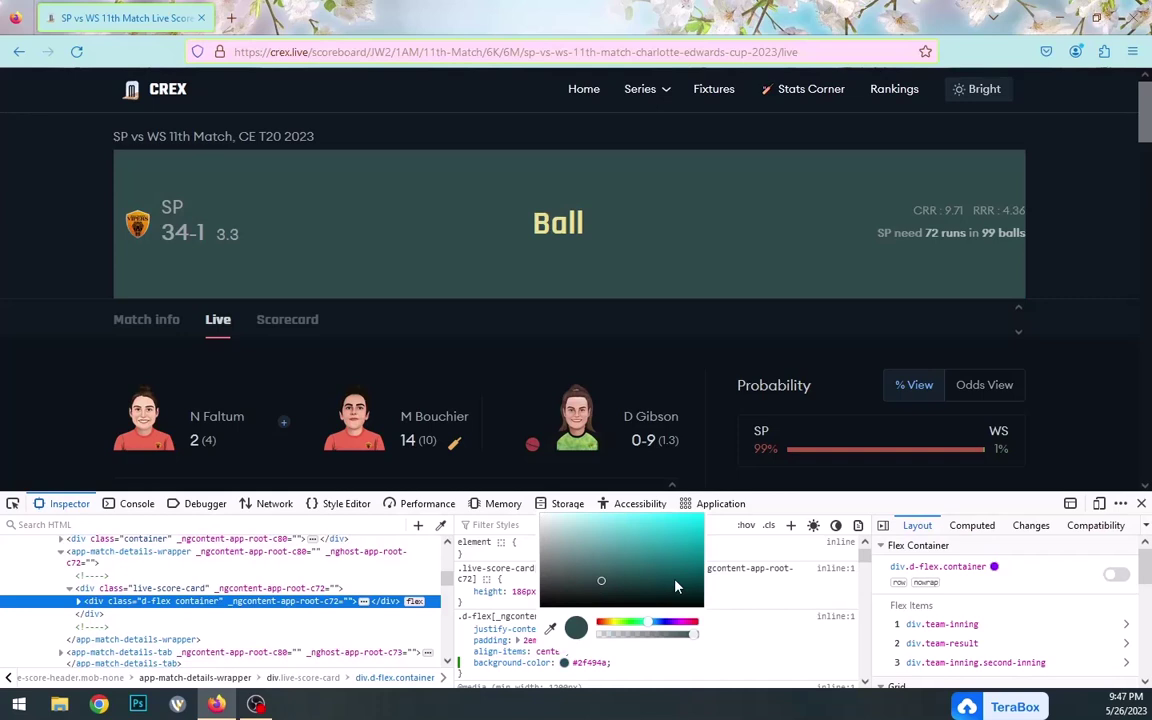
Try yellow #ddb61f for the score card's background, and settle on green #83b003
left_click(615, 627)
left_click(683, 530)
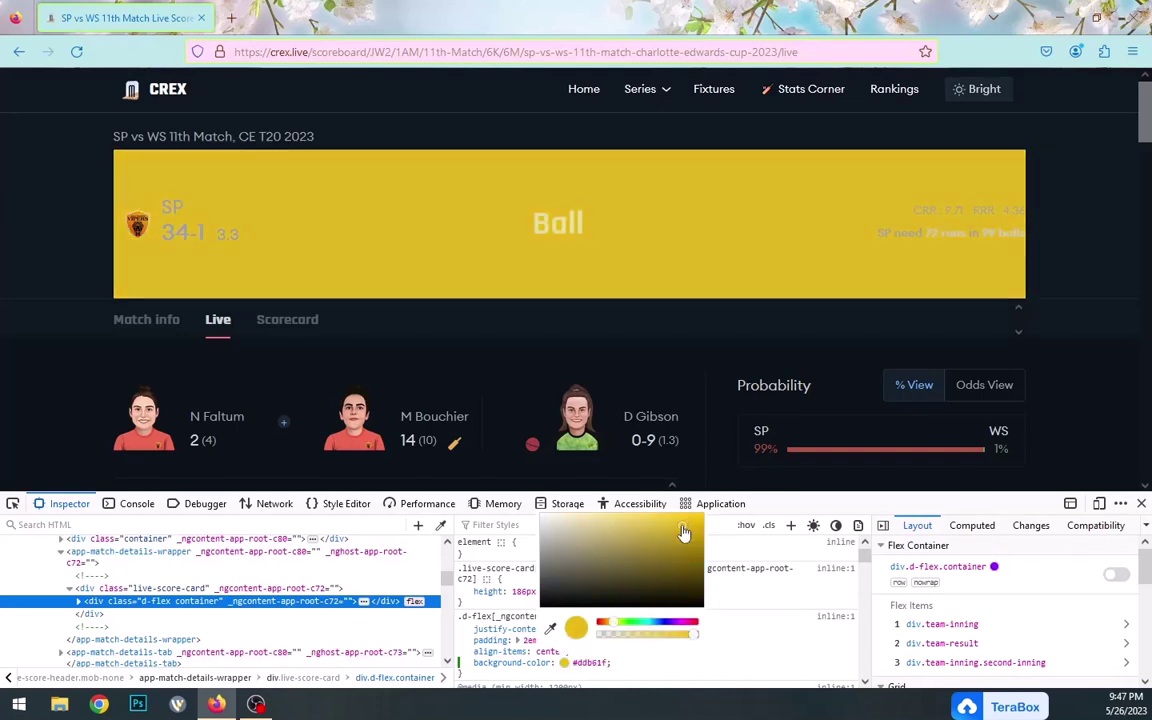
left_click_drag(683, 530, 703, 548)
left_click(620, 625)
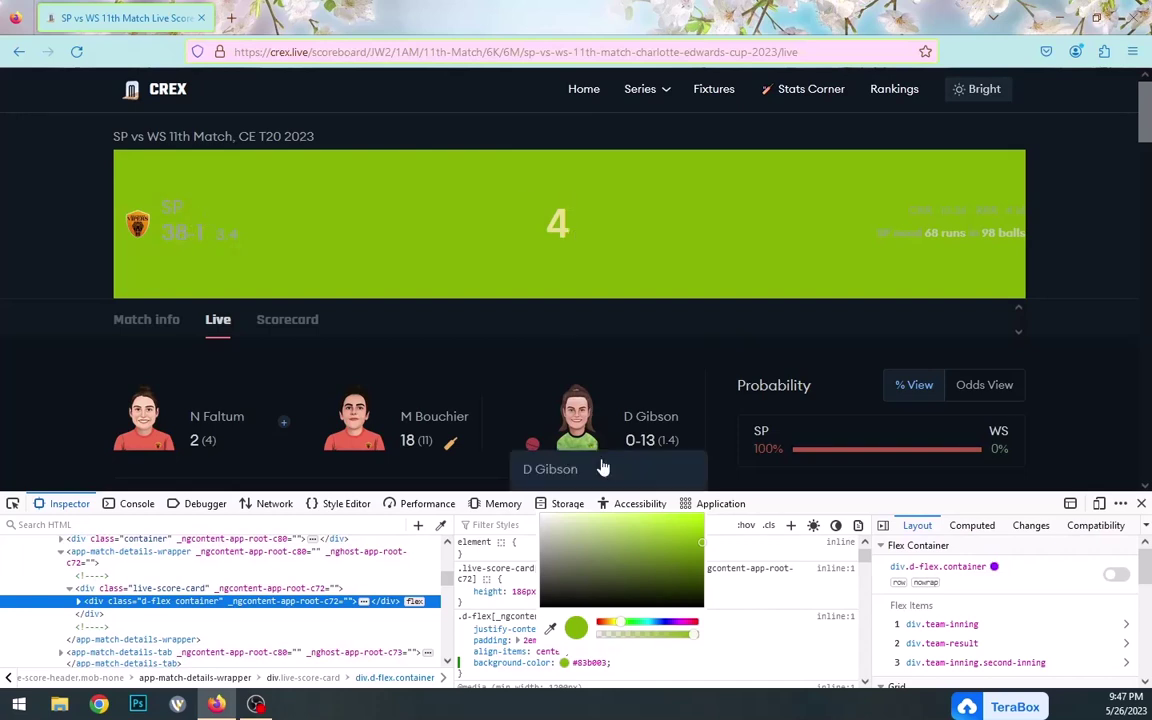
left_click(175, 232)
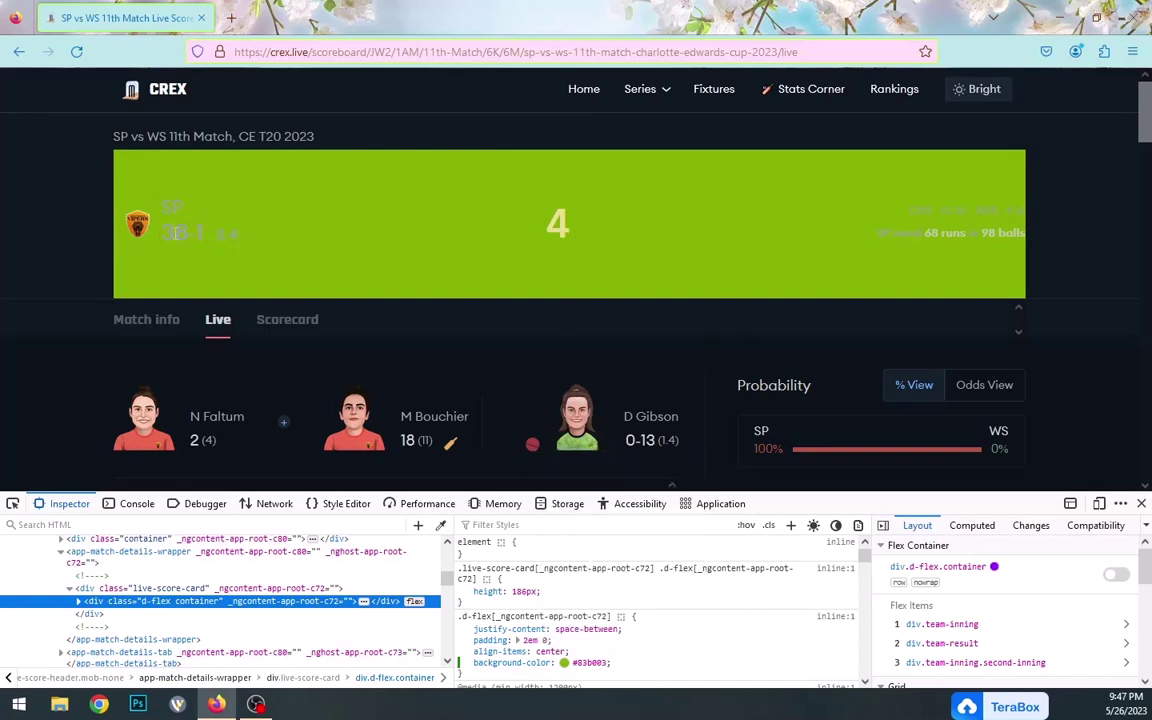
Inspect the batting team's runs-and-wickets text and change its colour to near-black #080a0d
right_click(170, 233)
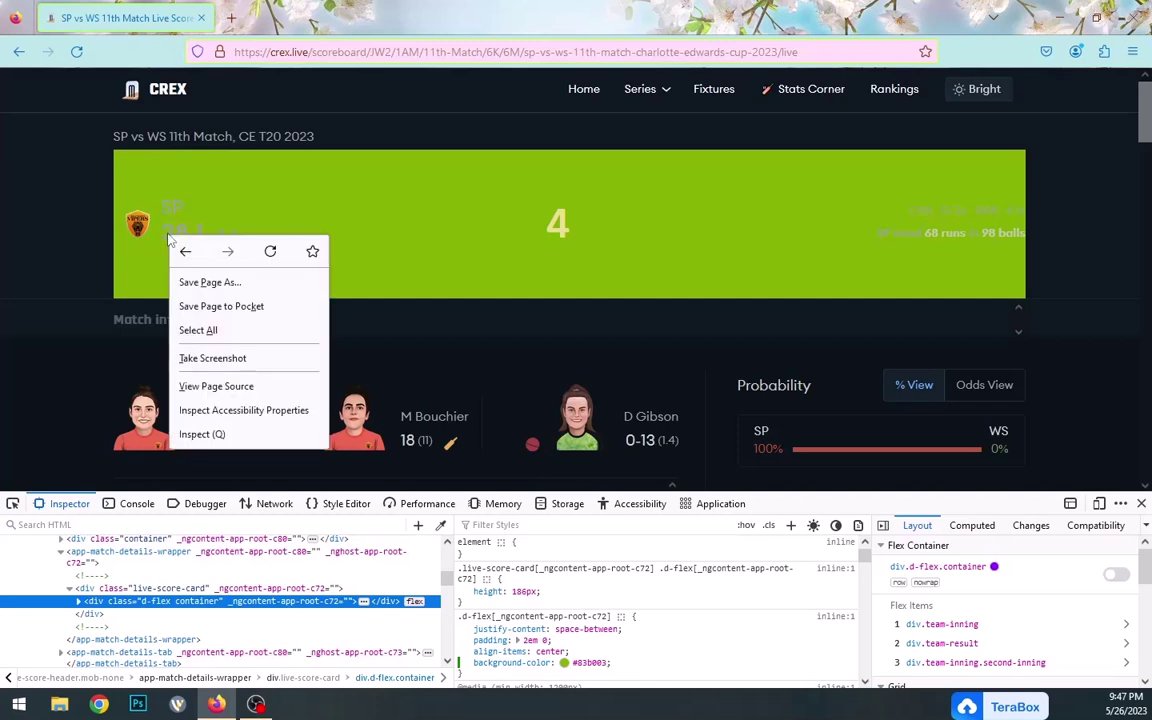
left_click(201, 436)
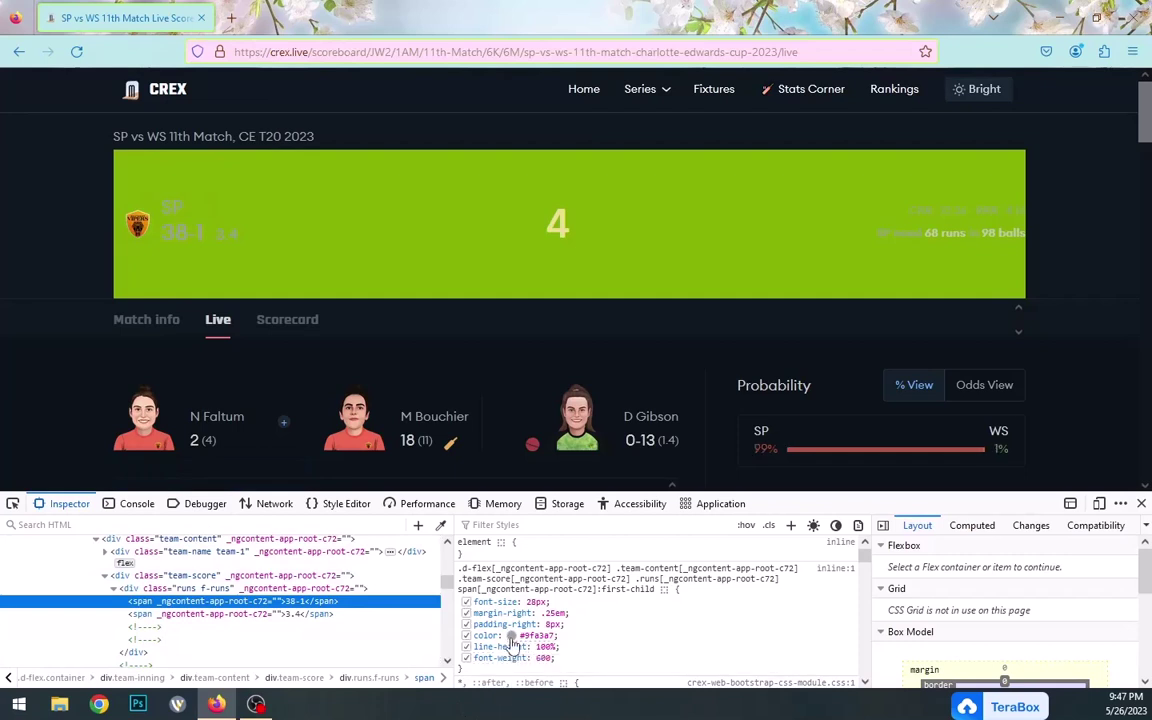
left_click(511, 636)
left_click(550, 562)
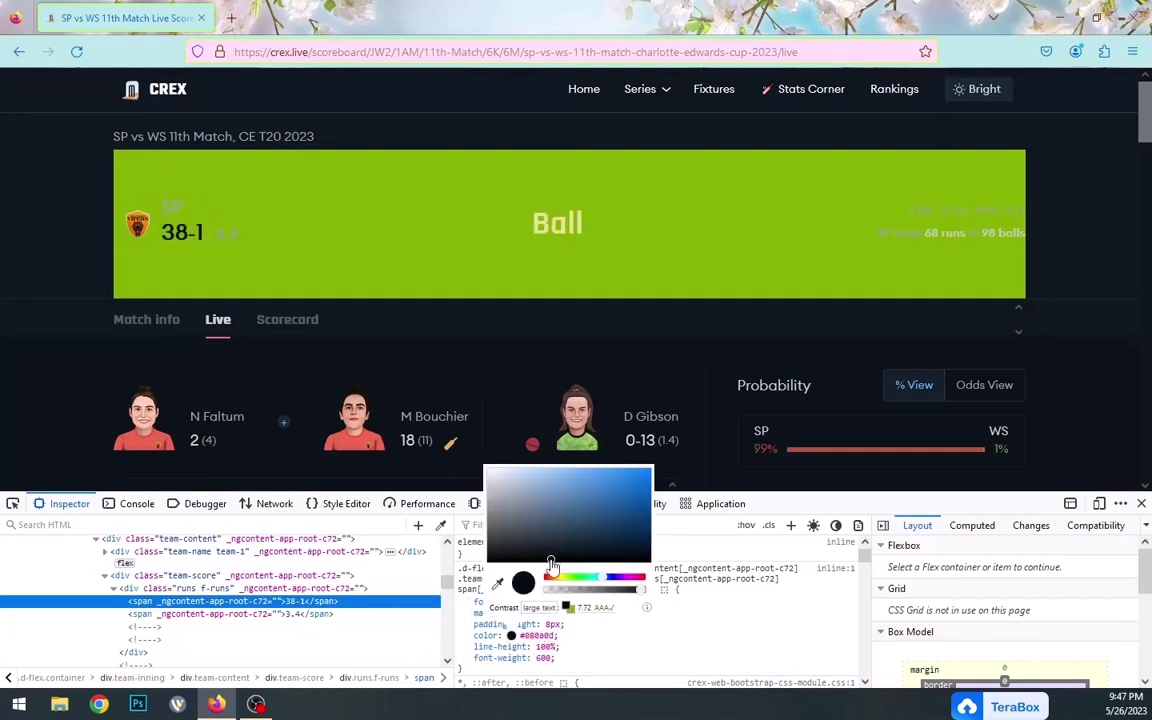
Set the batting team's runs-and-wickets text colour to #0d0d0d and the overs text beside it to black #000
left_click_drag(550, 562, 481, 556)
left_click(481, 556)
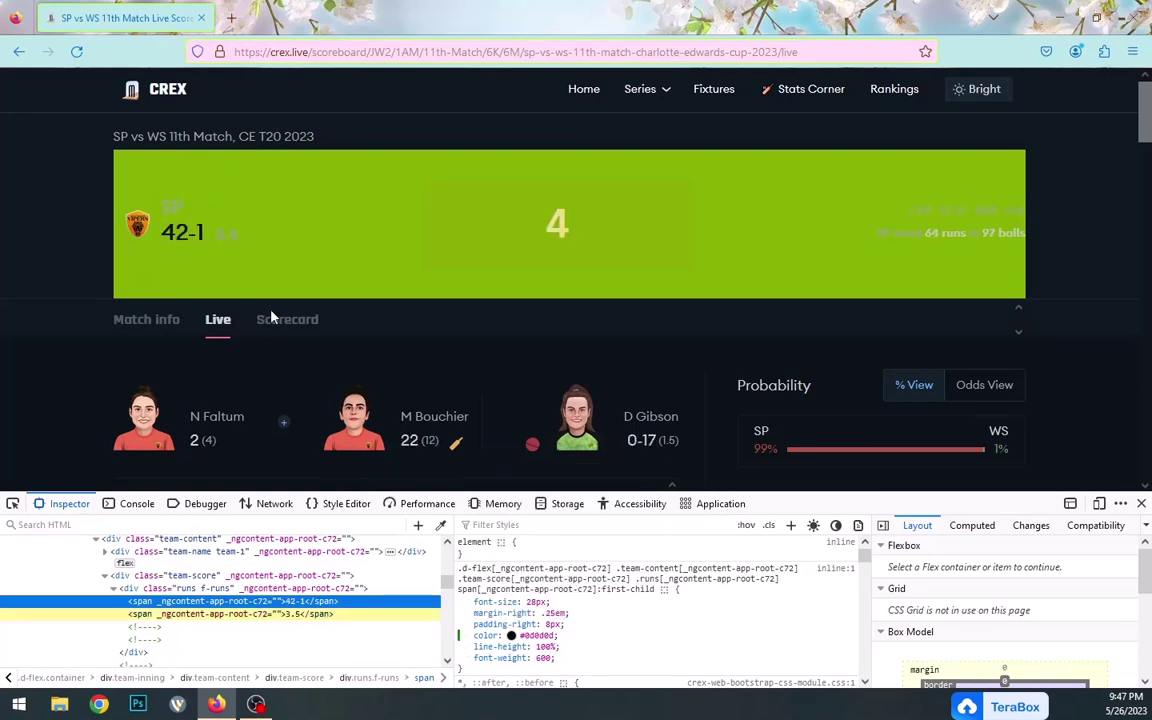
right_click(229, 239)
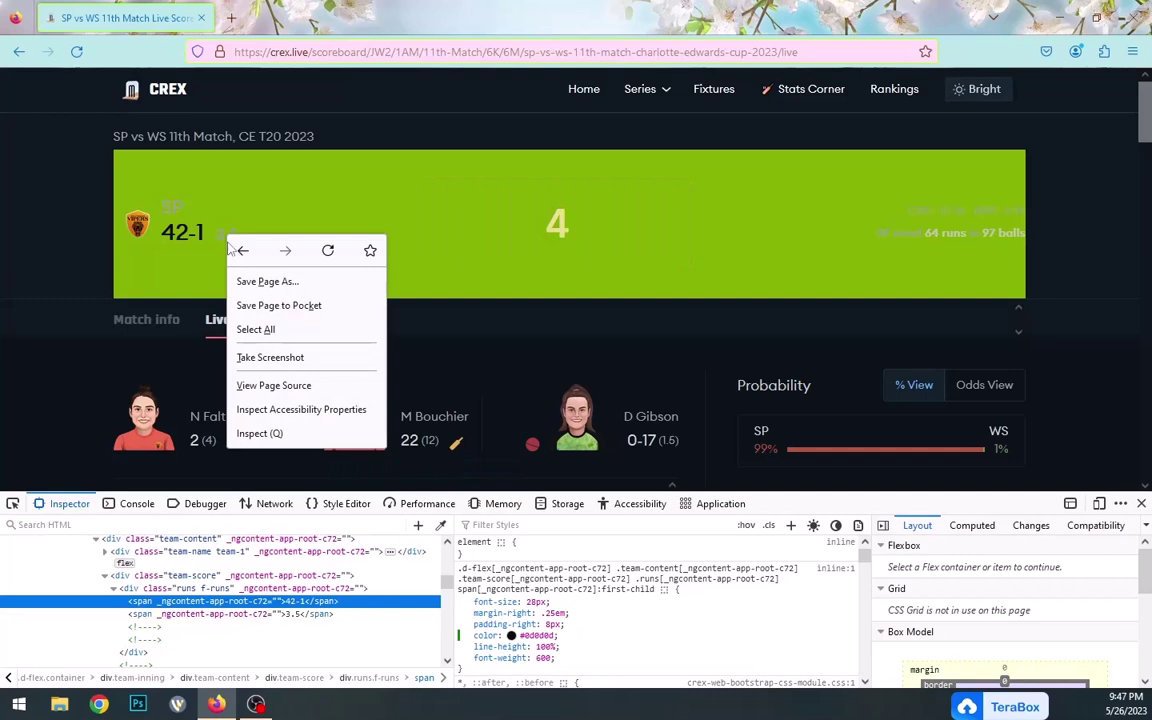
left_click(262, 433)
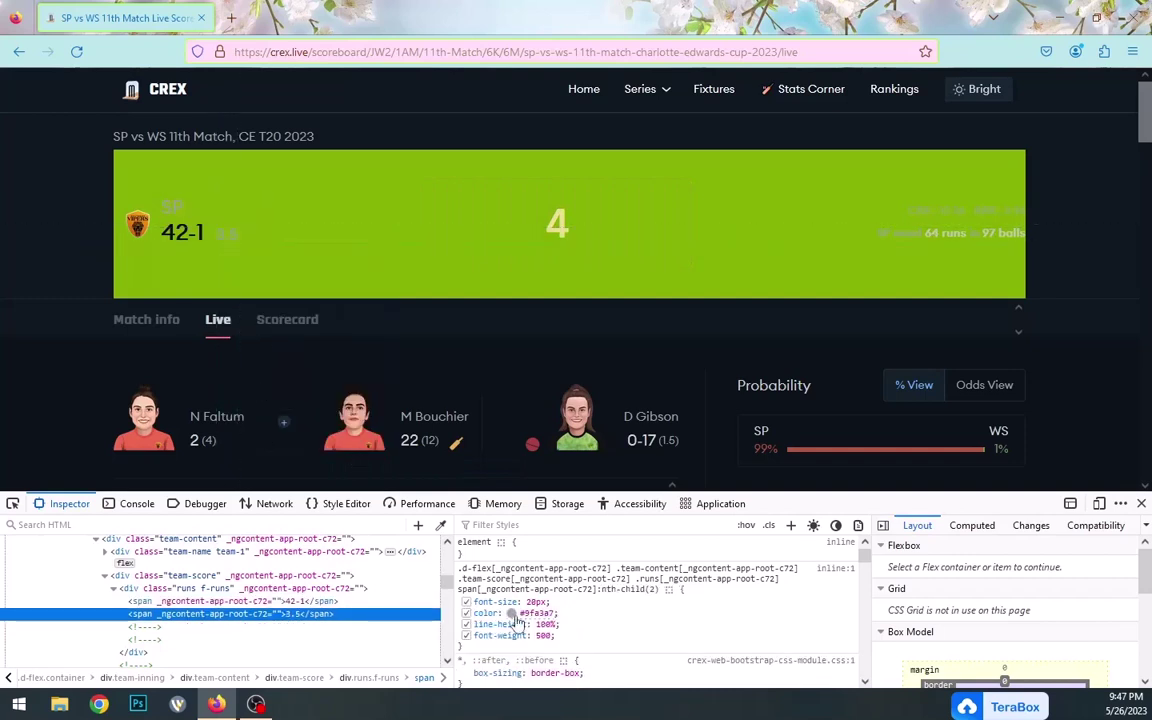
left_click(511, 613)
left_click(490, 539)
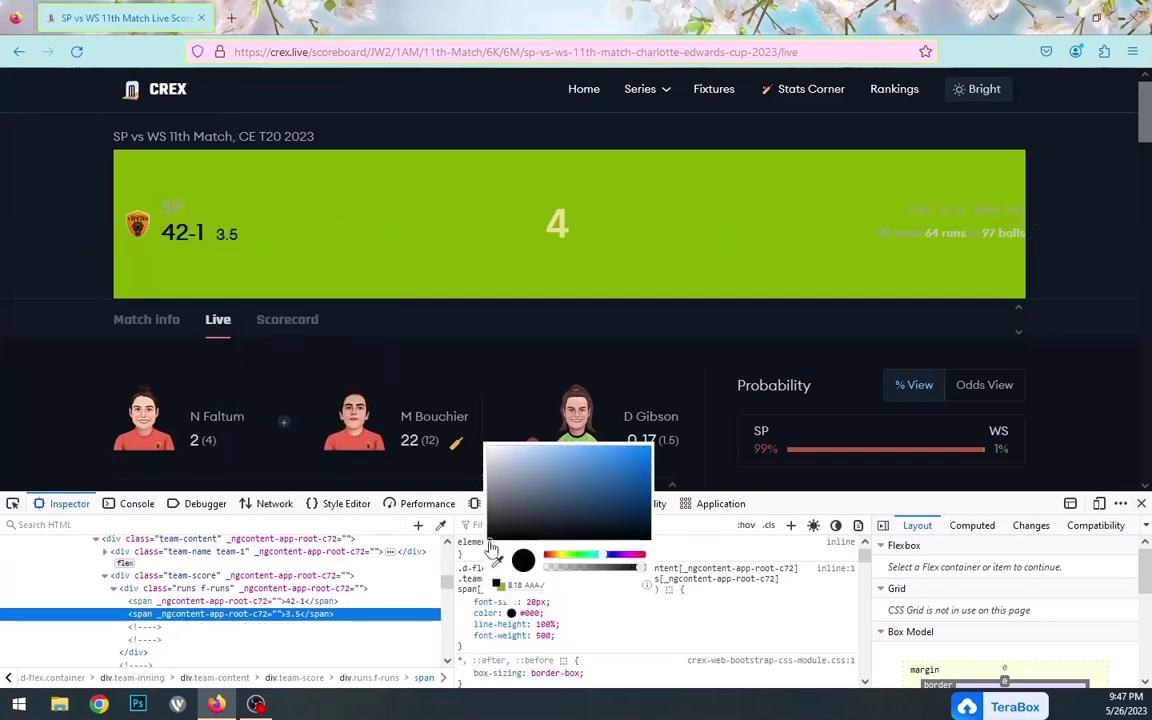
Inspect the batting team's name on the score card and change its text colour to black #000
right_click(168, 207)
left_click(224, 405)
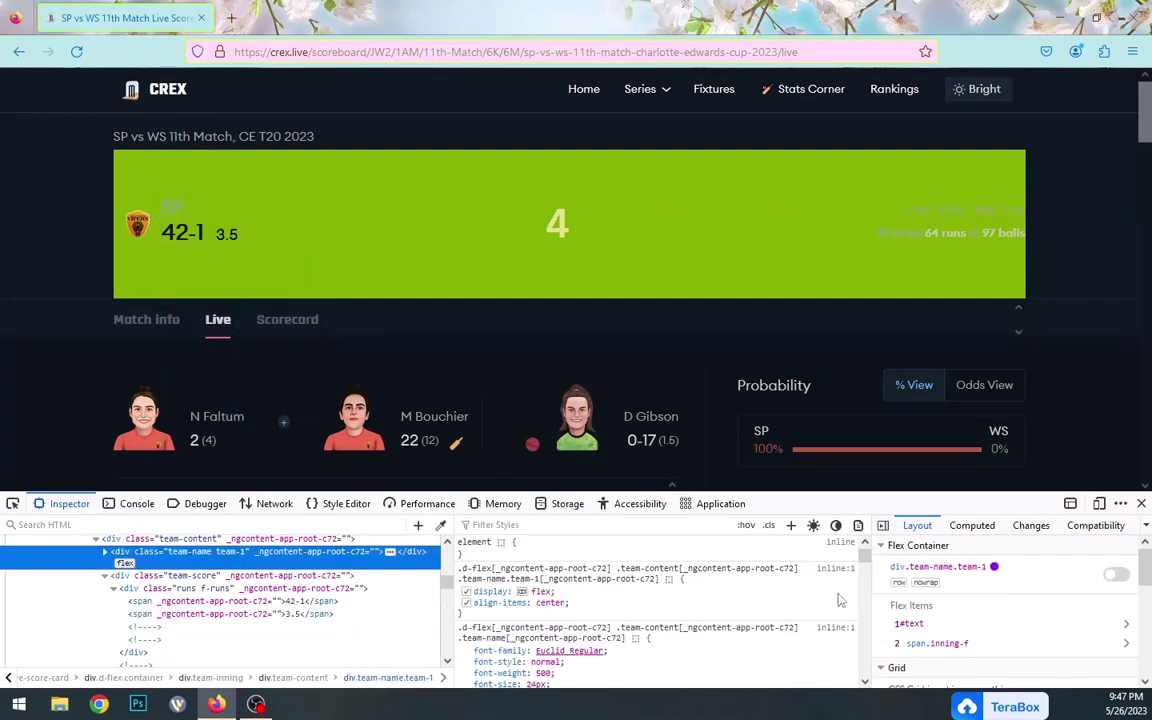
scroll(866, 567, "down", 2)
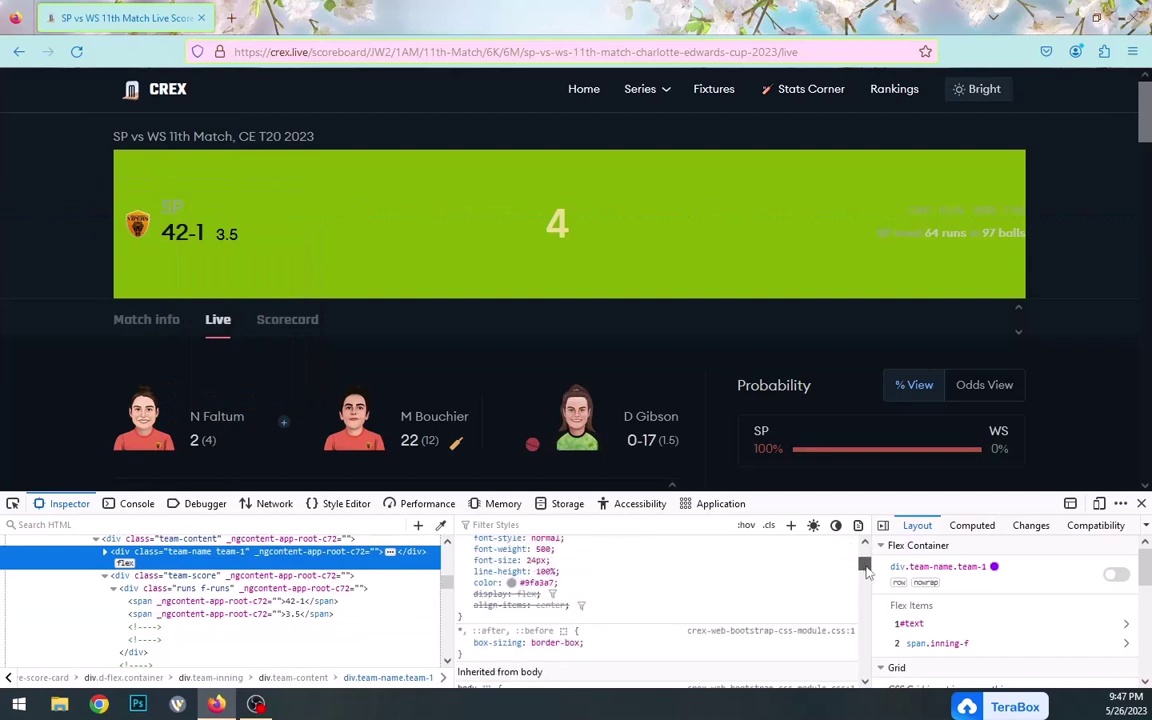
left_click(512, 582)
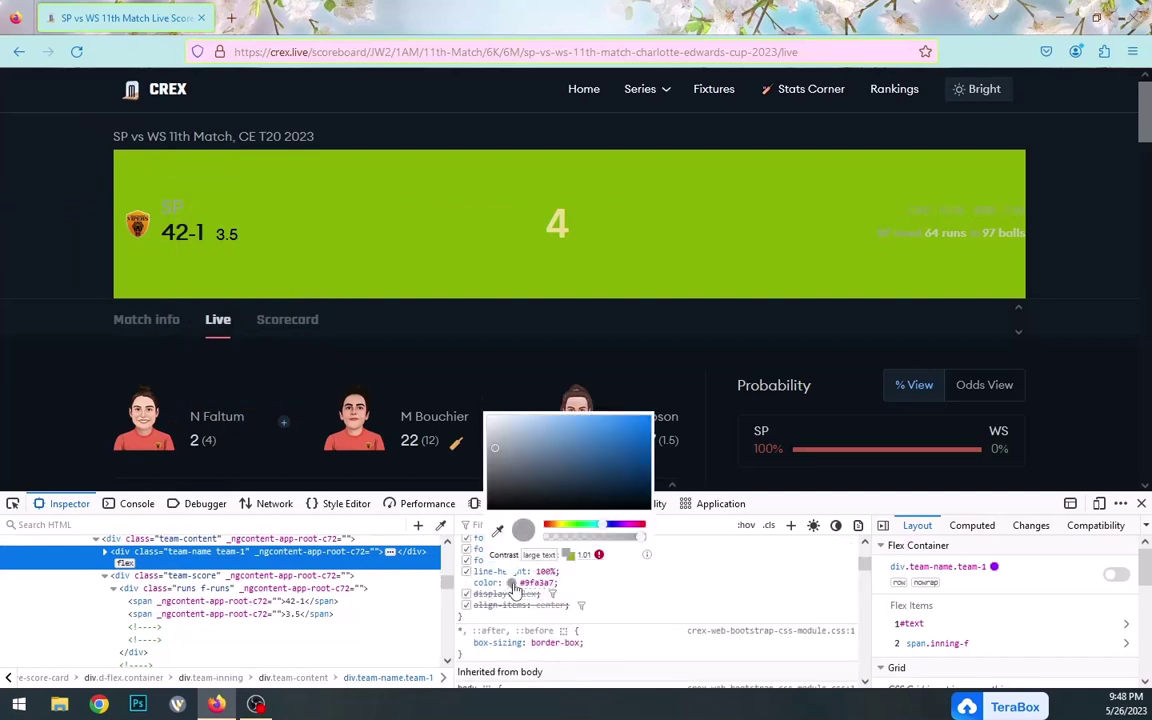
left_click_drag(492, 500, 484, 519)
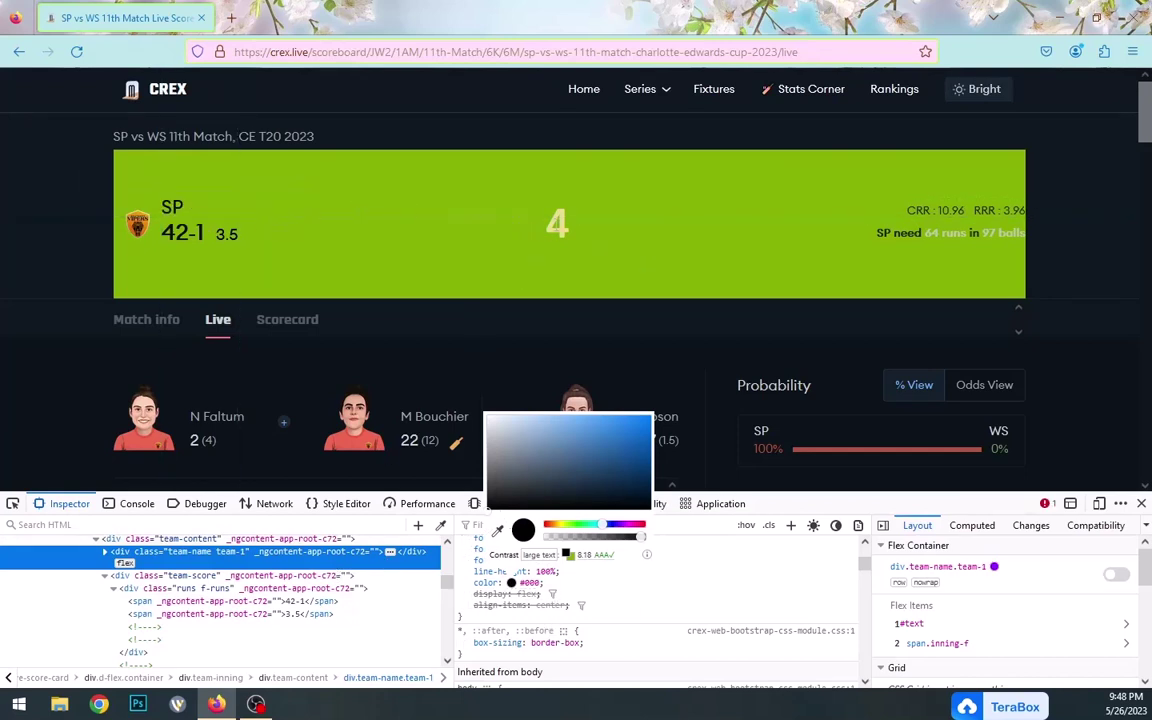
Inspect the ball-result text in the centre of the score card and change its colour to pure red #f00
right_click(561, 229)
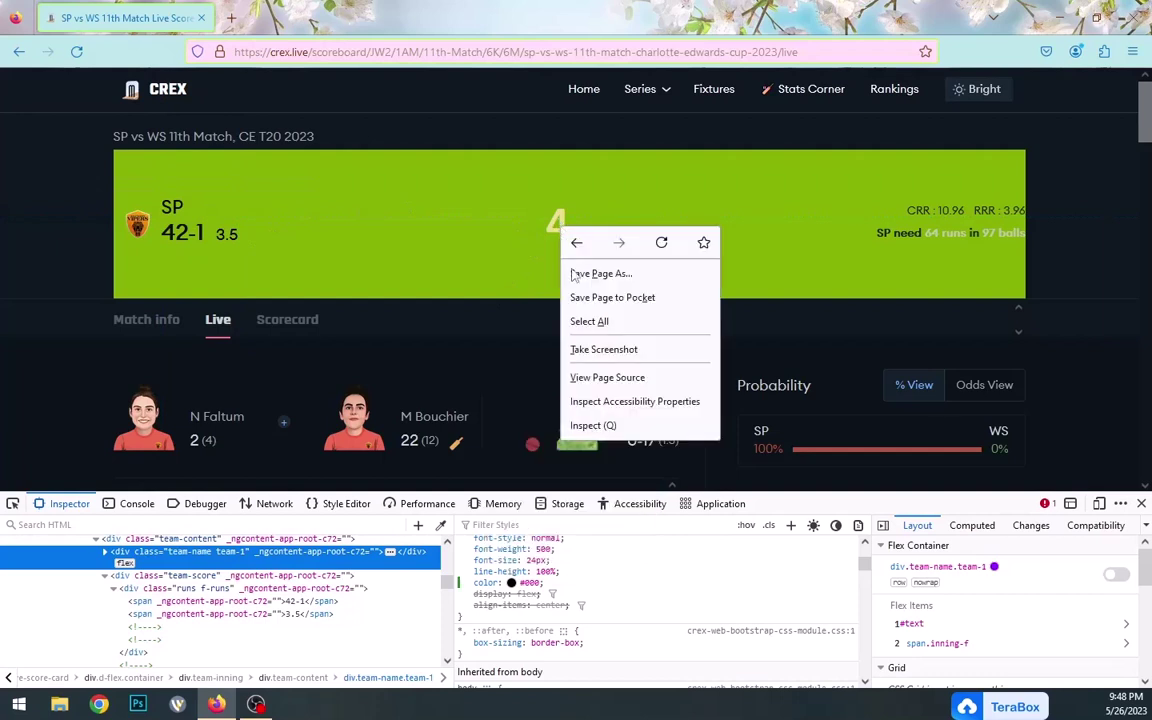
left_click(593, 425)
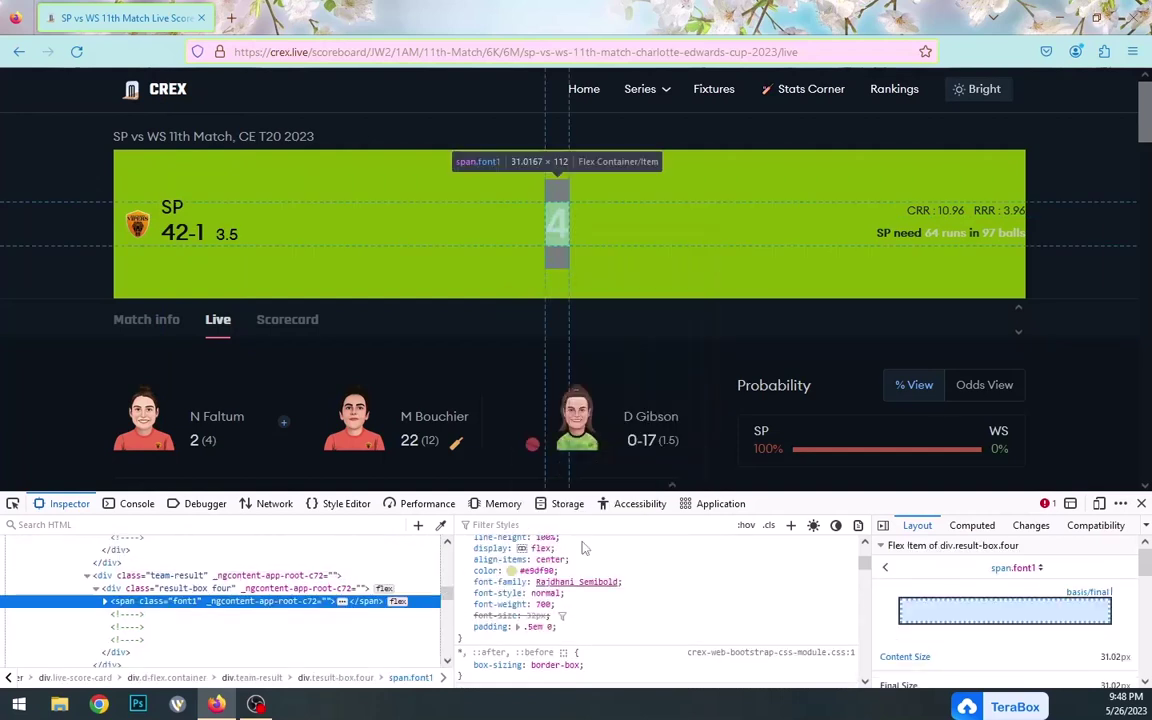
left_click(510, 572)
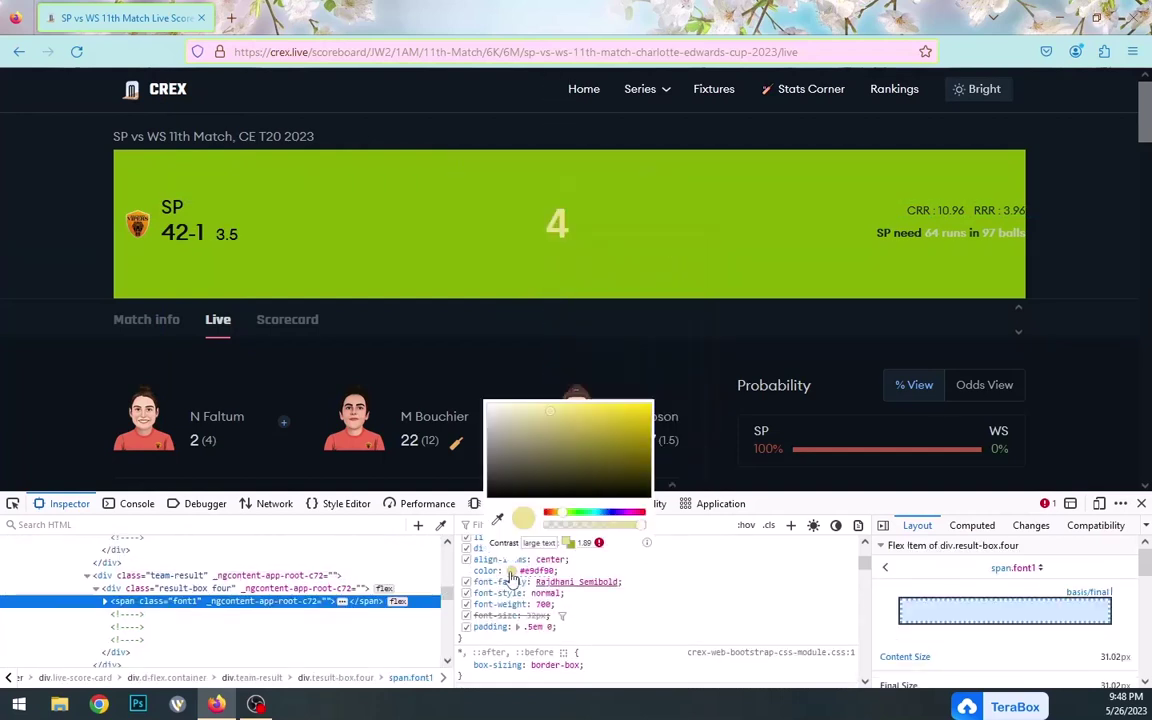
left_click(631, 513)
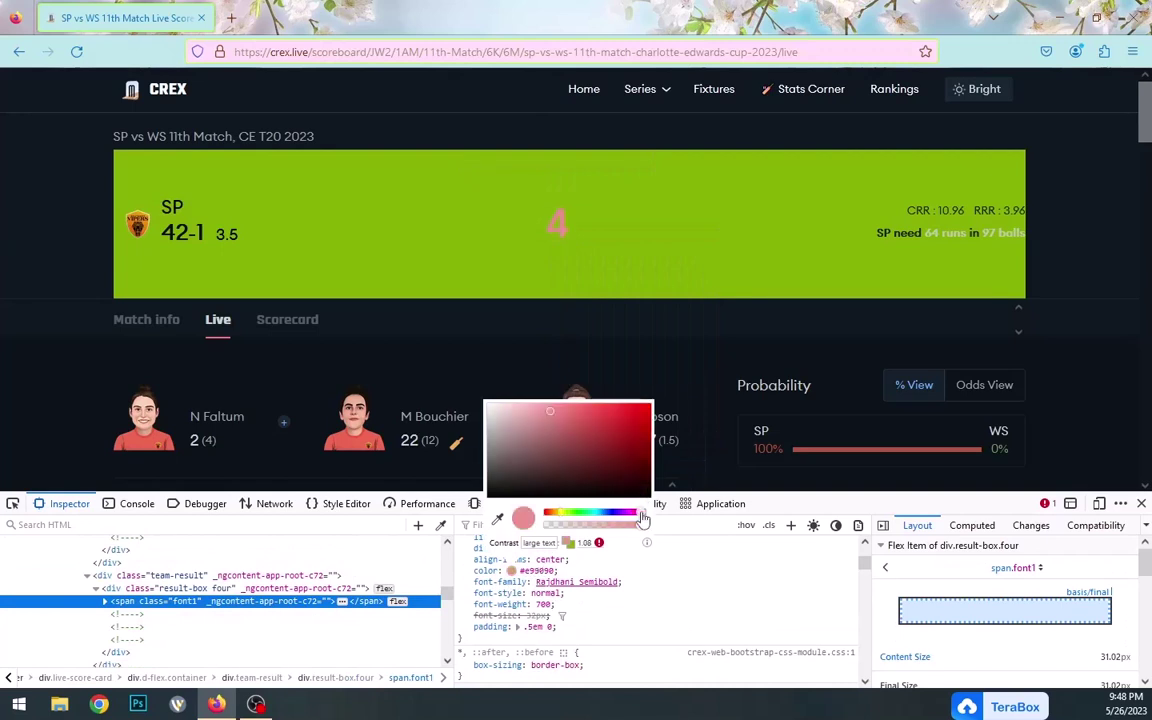
left_click(649, 404)
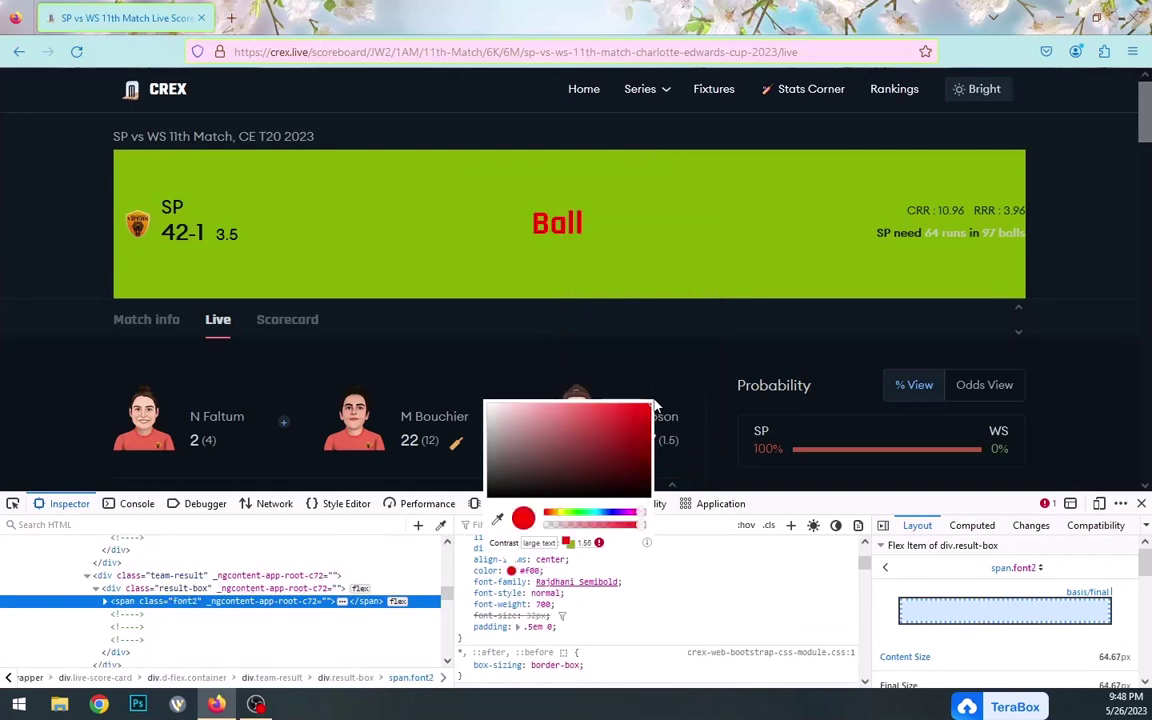
left_click(655, 407)
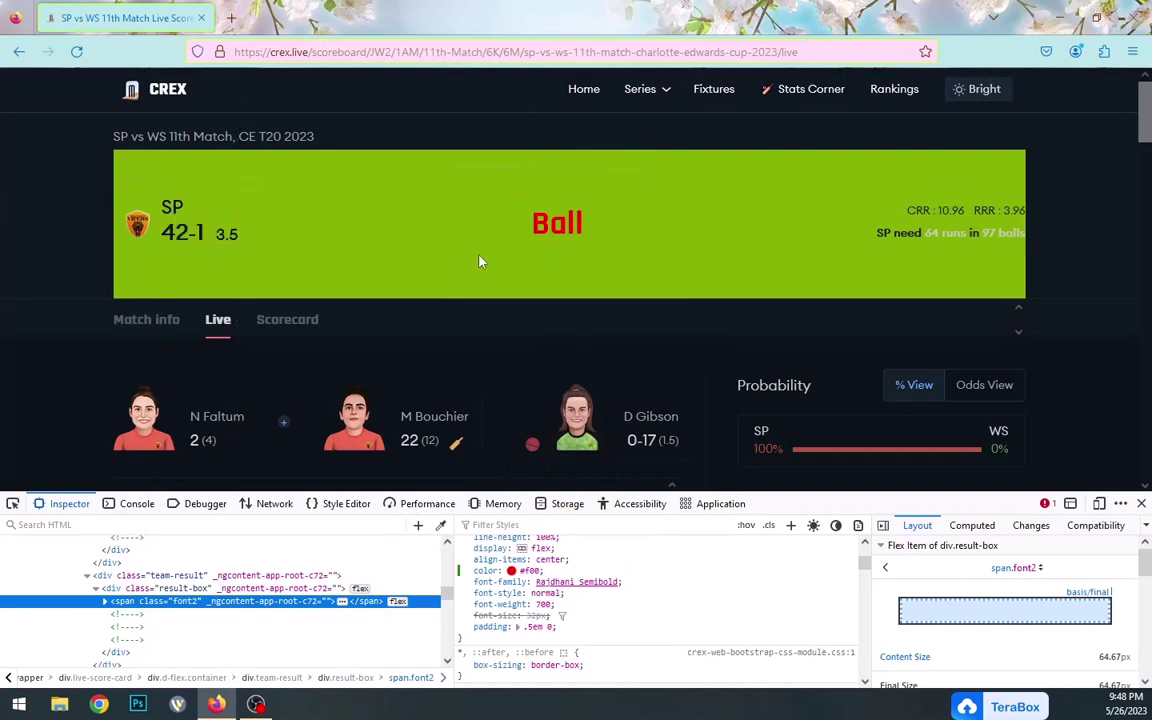
Inspect the box around the ball result and add a background-color of beige to its .result-box rule
right_click(516, 229)
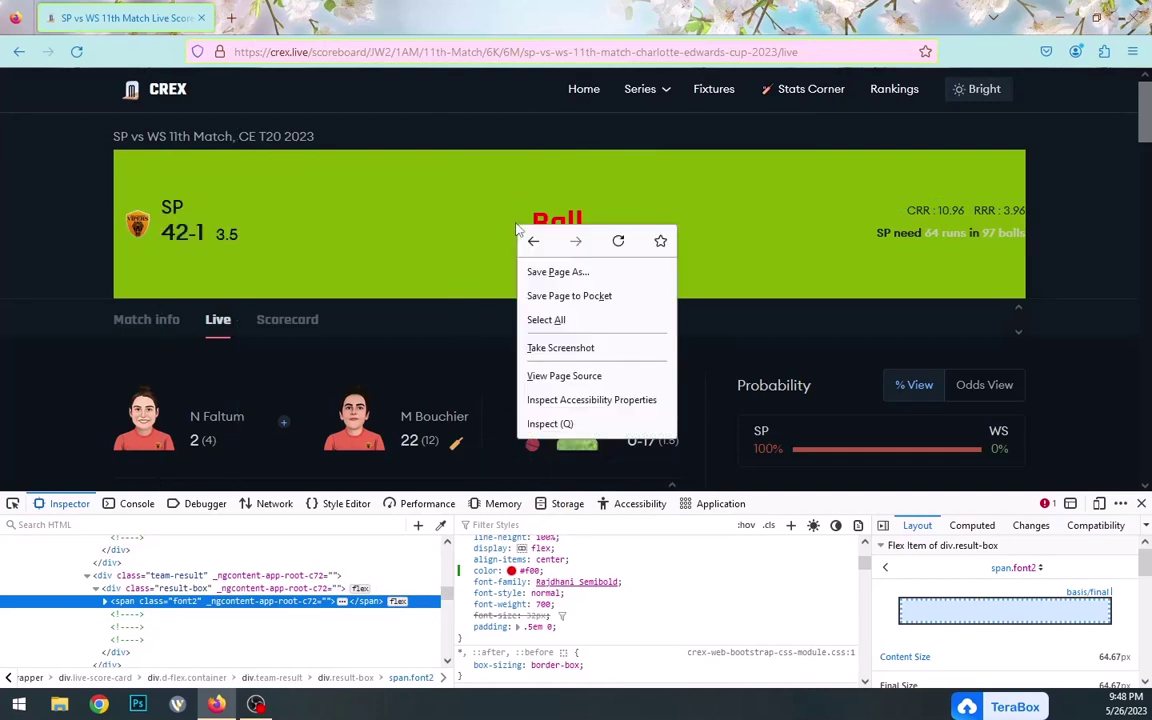
left_click(553, 350)
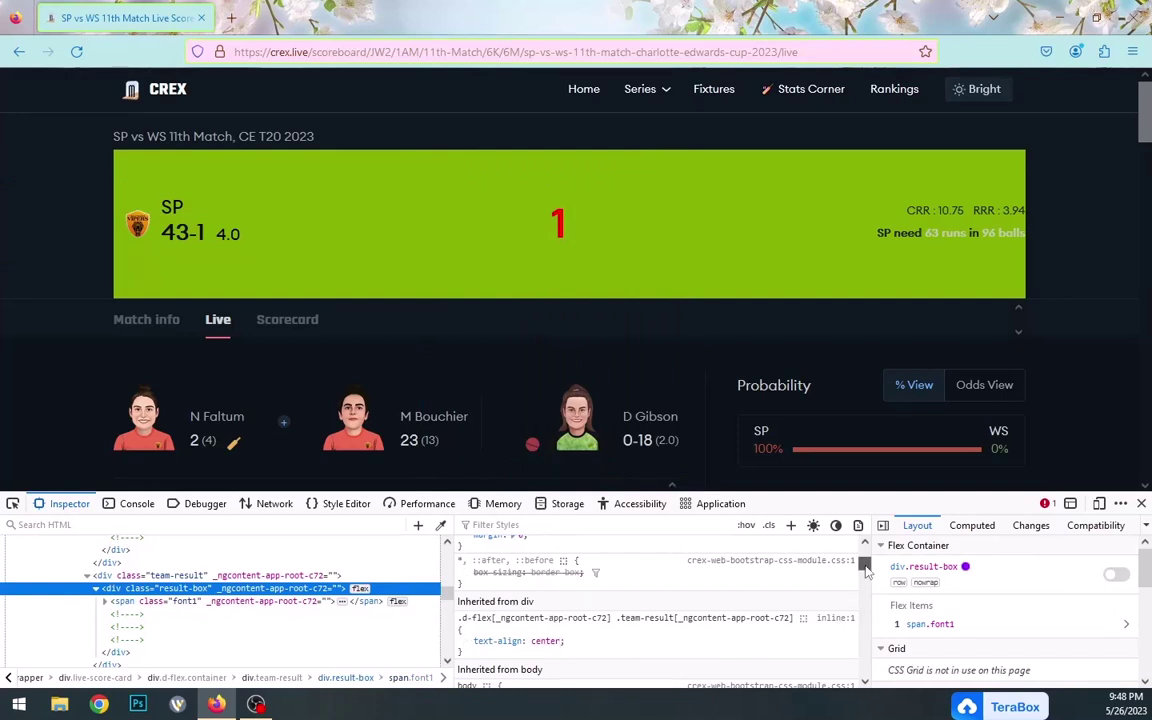
scroll(864, 566, "up", 2)
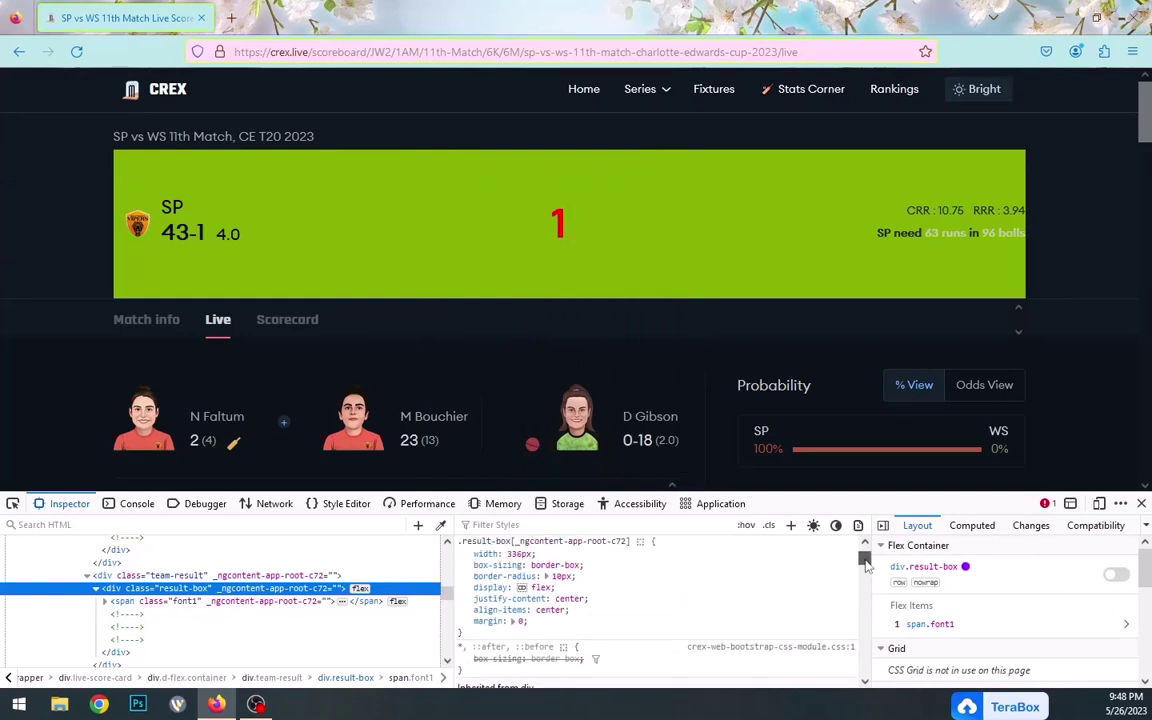
left_click(478, 632)
type("background")
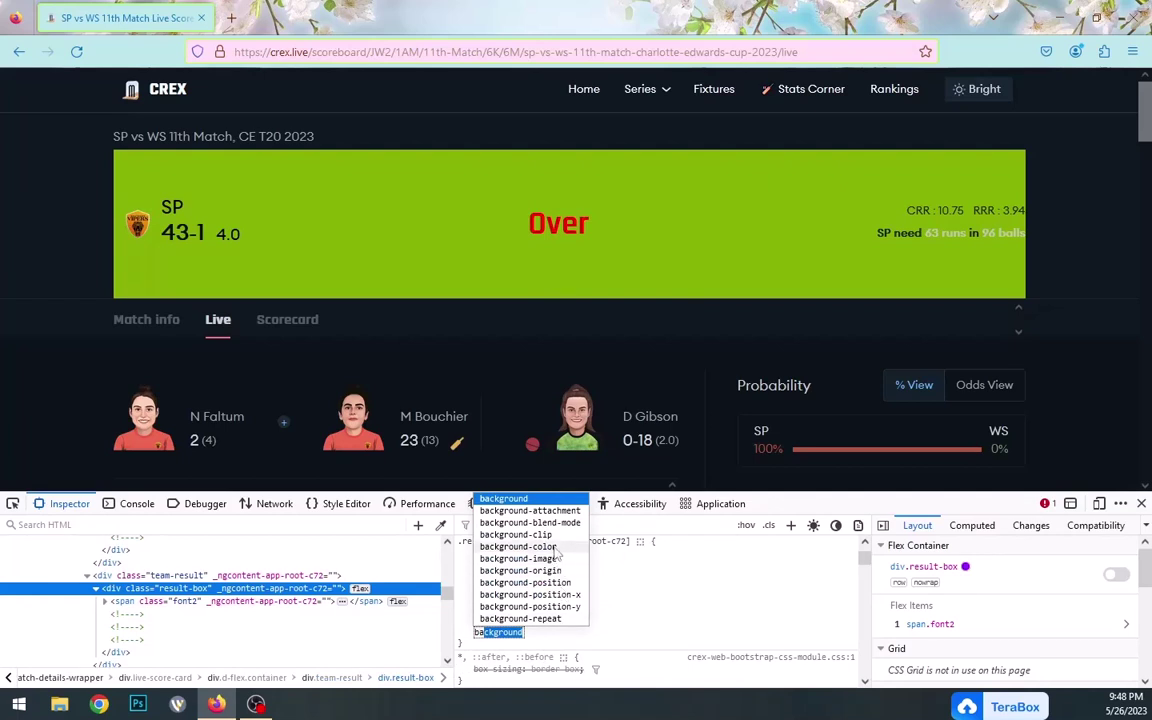
left_click(517, 546)
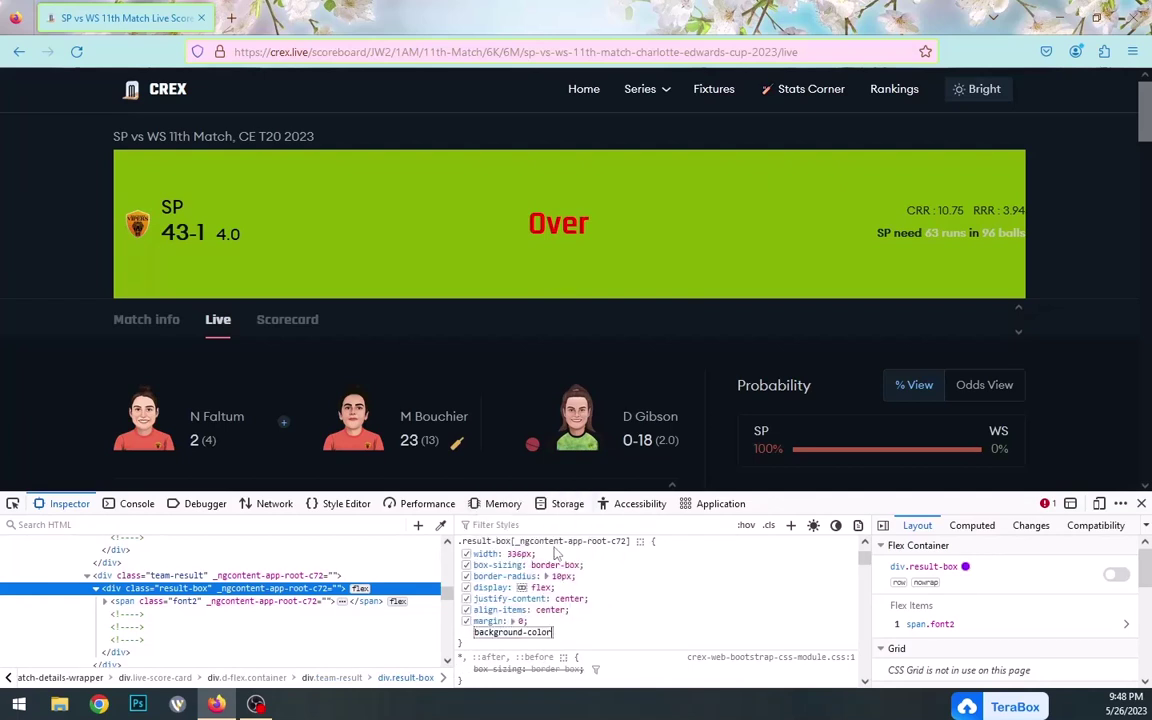
type(": ")
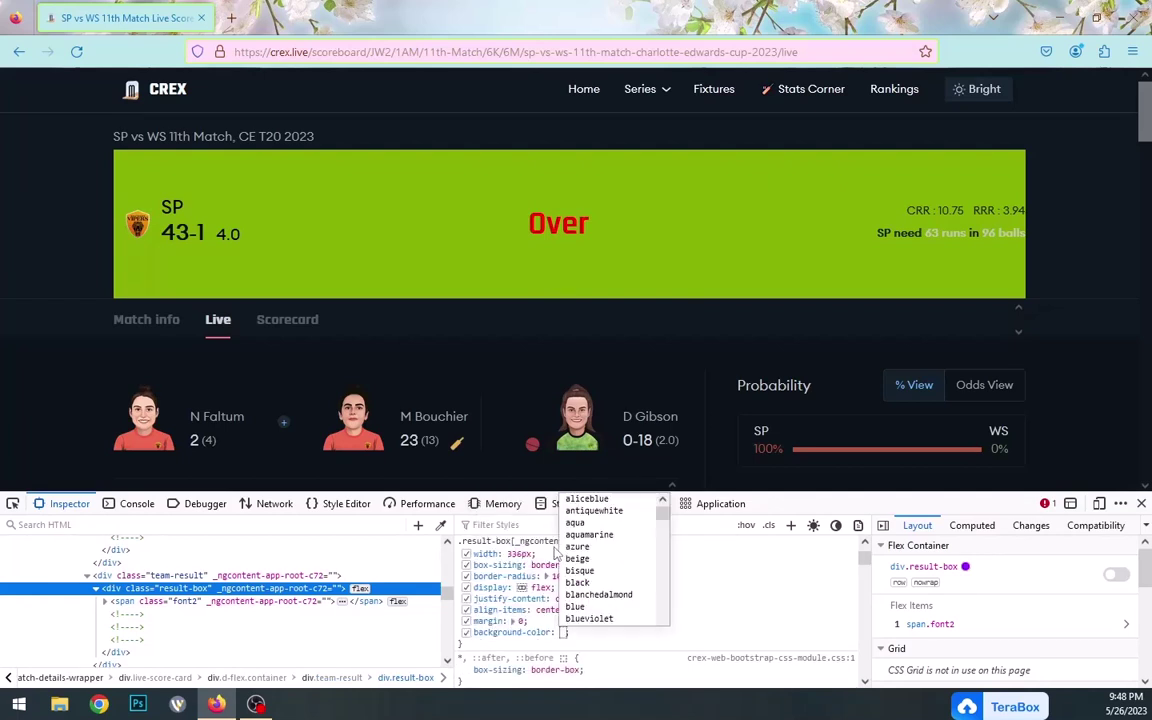
type("beige;")
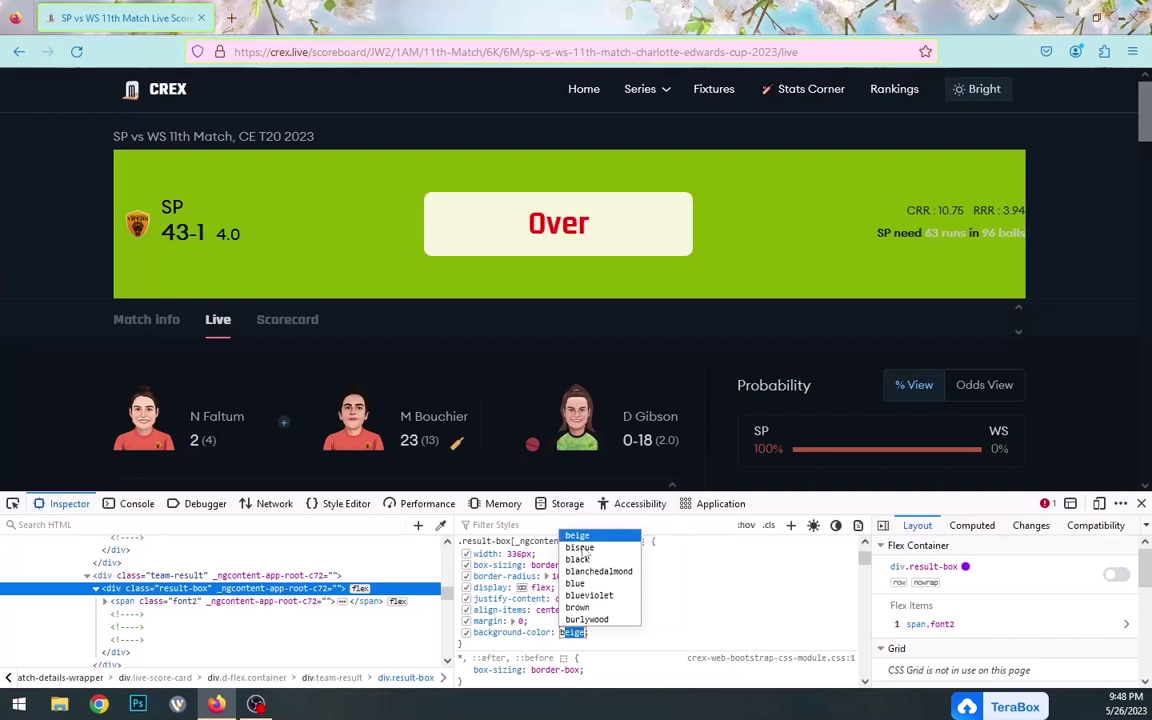
key("Right")
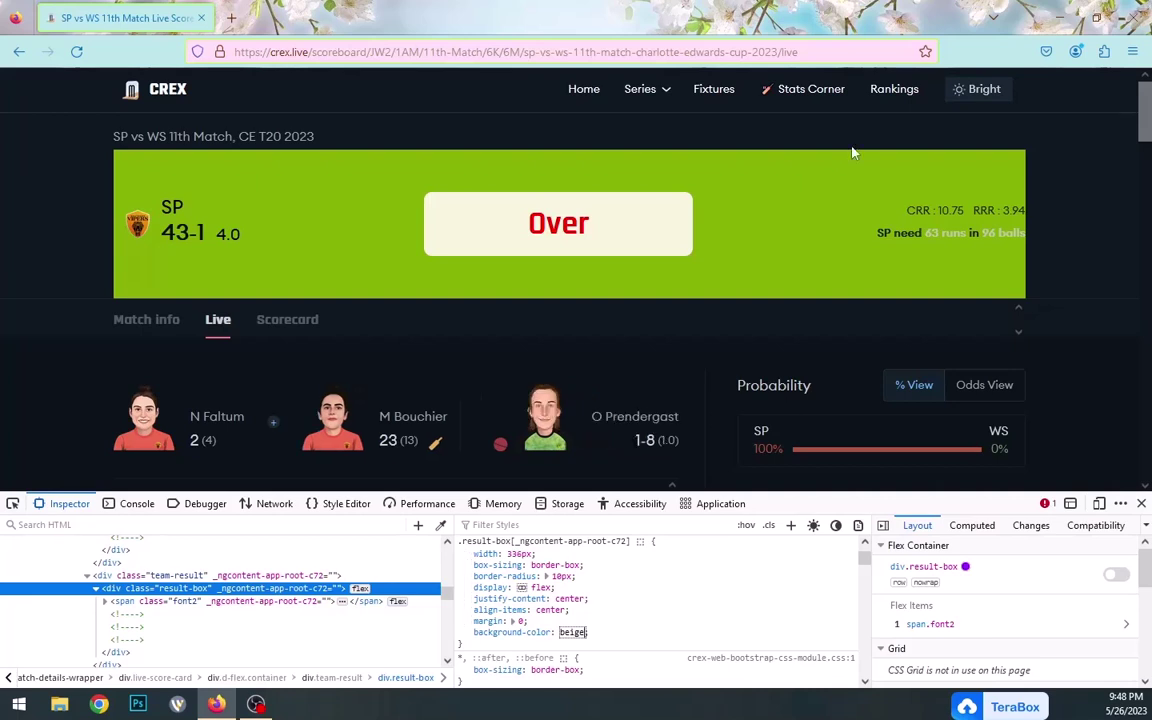
Inspect the bold runs figure in the runs-needed line and change the bold text colour to red #f00
right_click(944, 234)
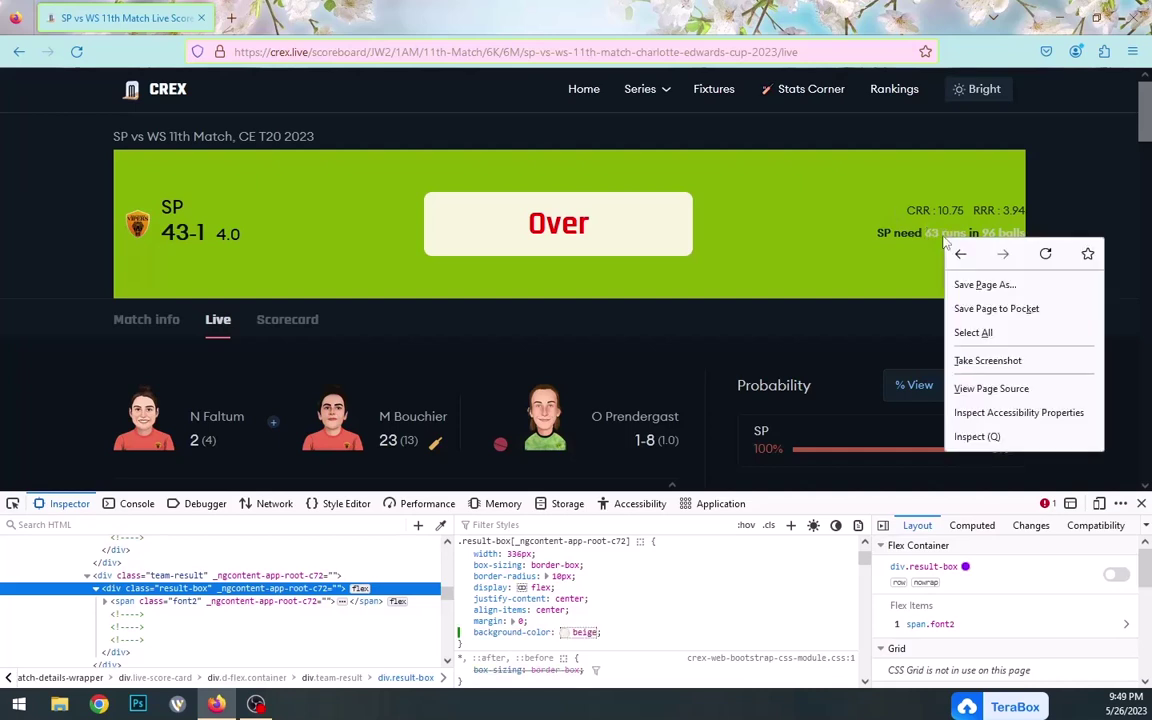
left_click(984, 437)
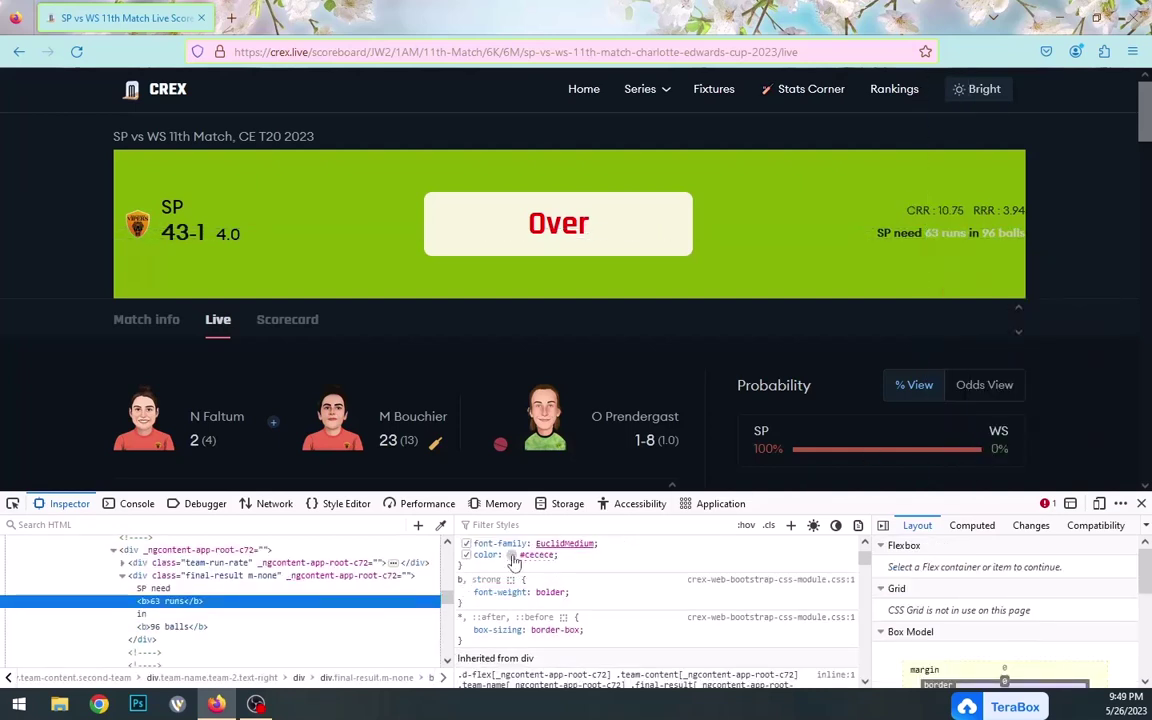
left_click(512, 556)
left_click(651, 388)
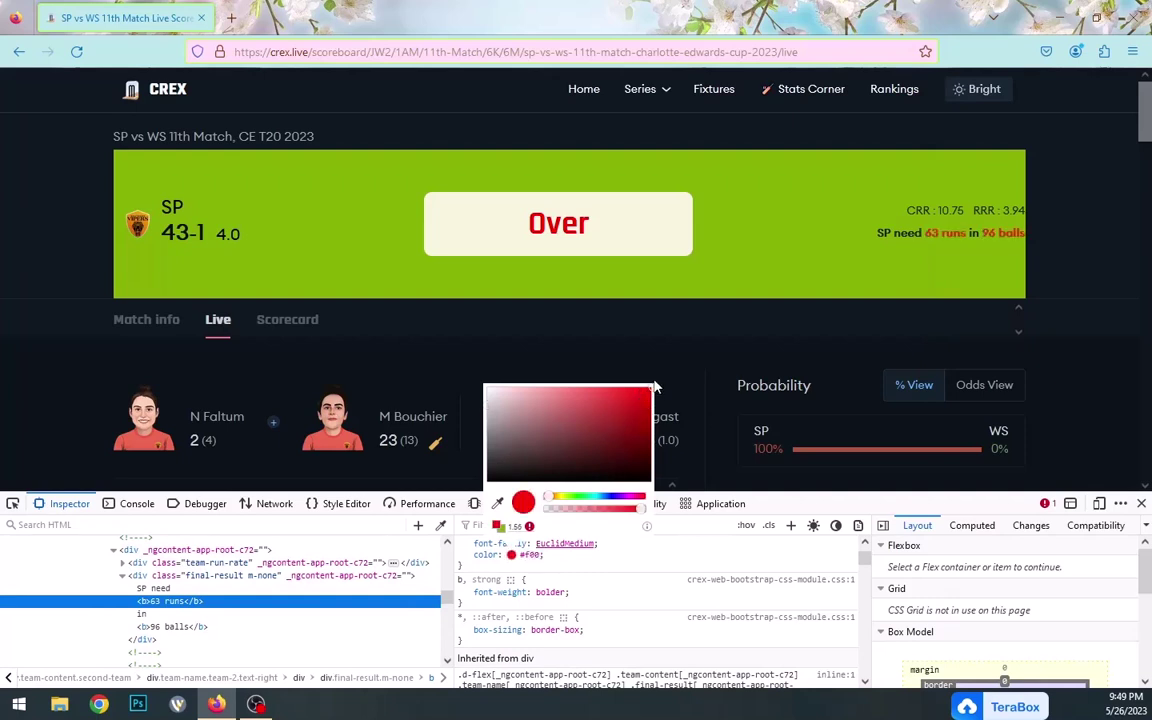
left_click(655, 387)
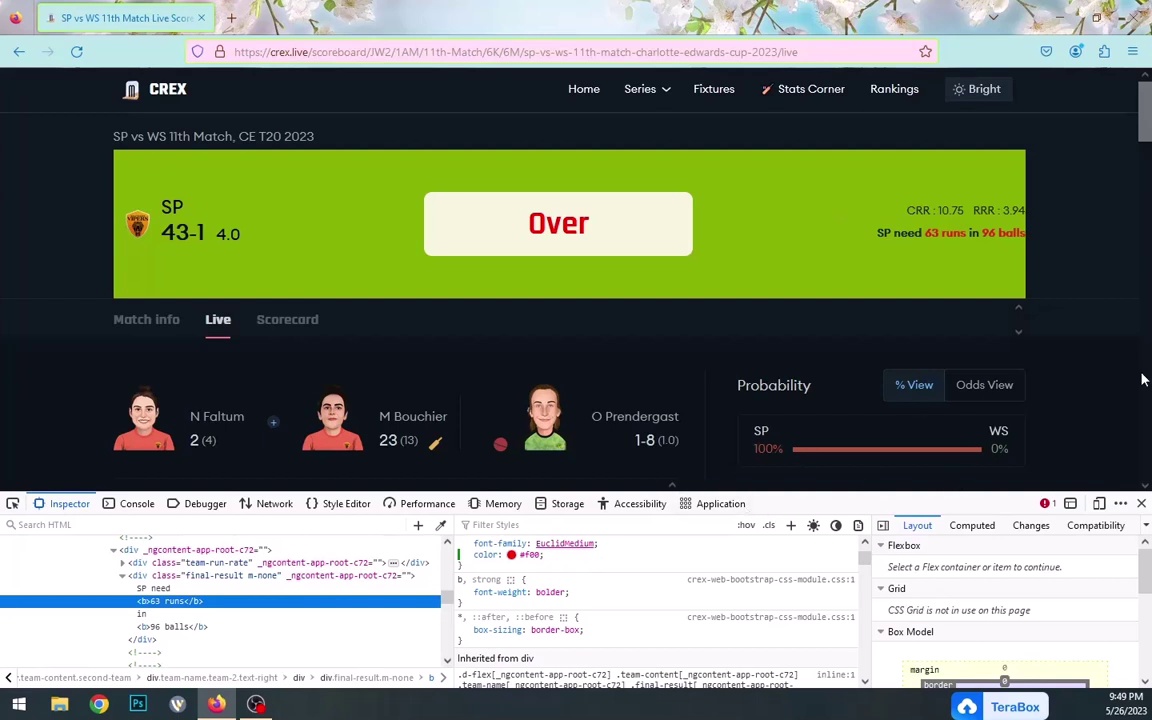
Inspect the current players' strip below the score card and add a background-color of green to its playing-batsmen-wrapper rule
scroll(1147, 141, "down", 2)
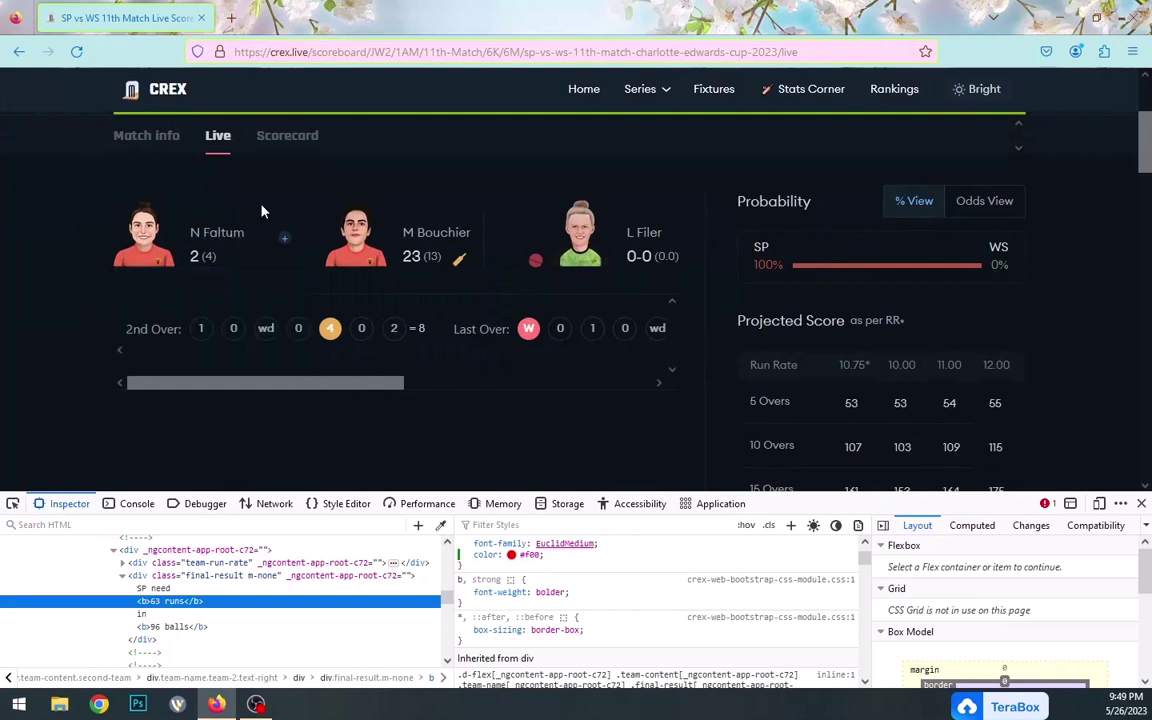
mouse_move(158, 232)
right_click(248, 270)
left_click(310, 474)
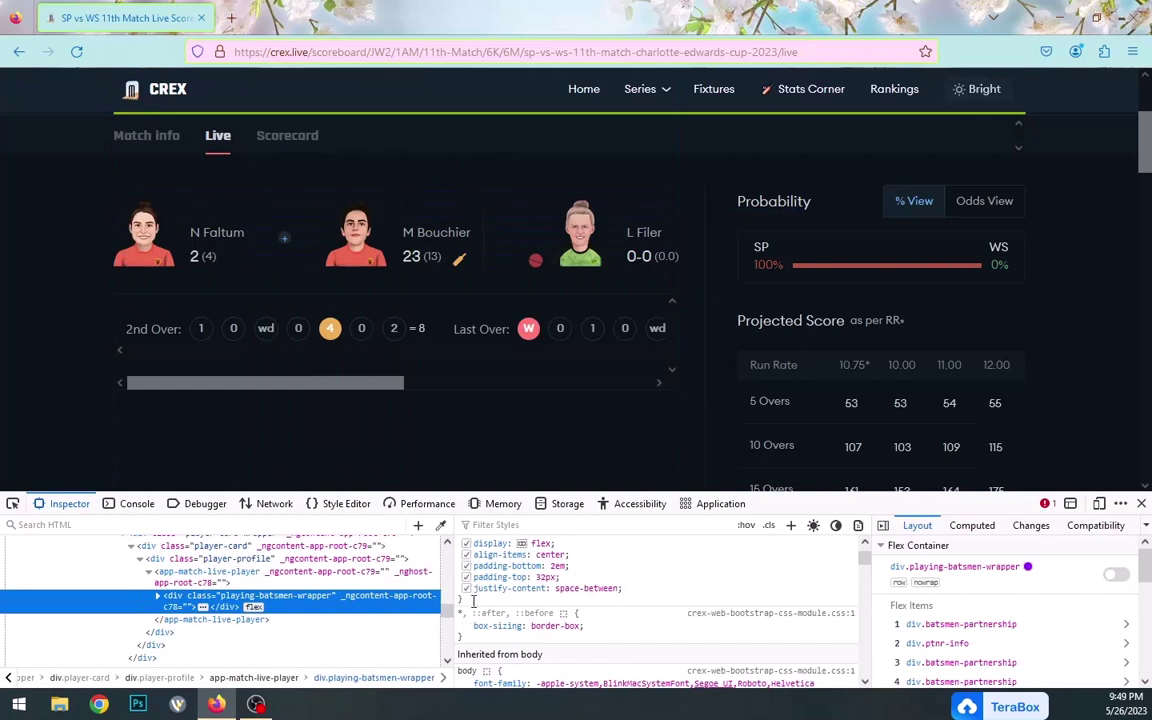
left_click(473, 598)
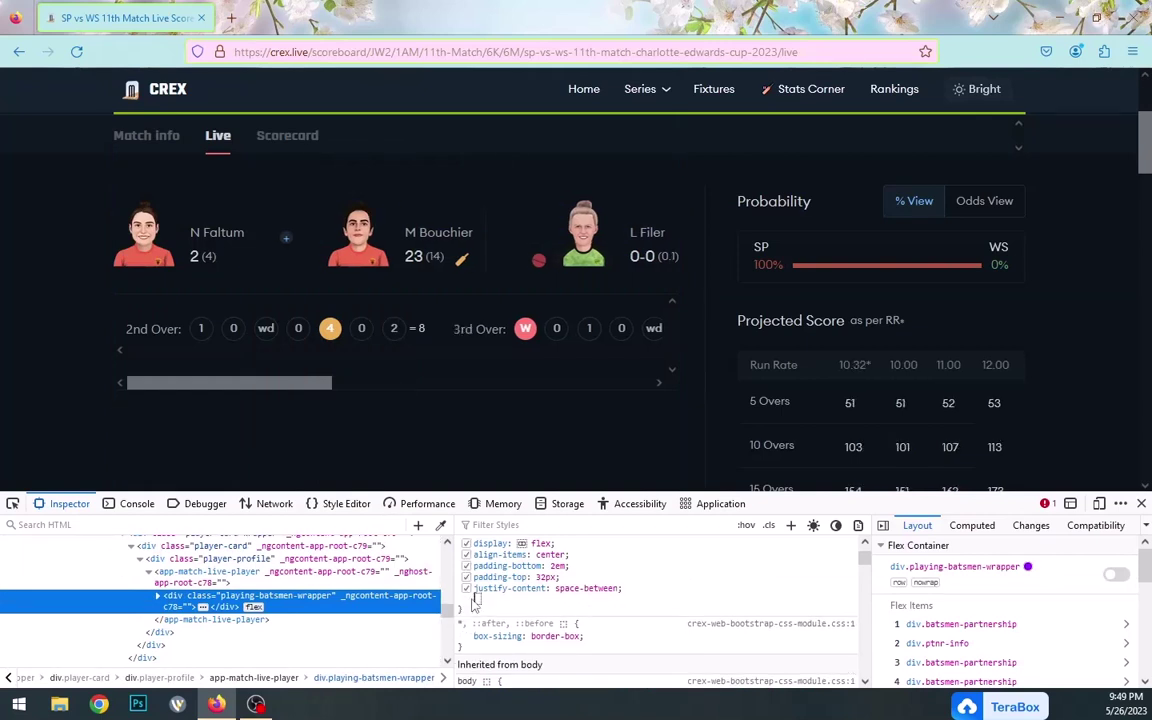
type("ba")
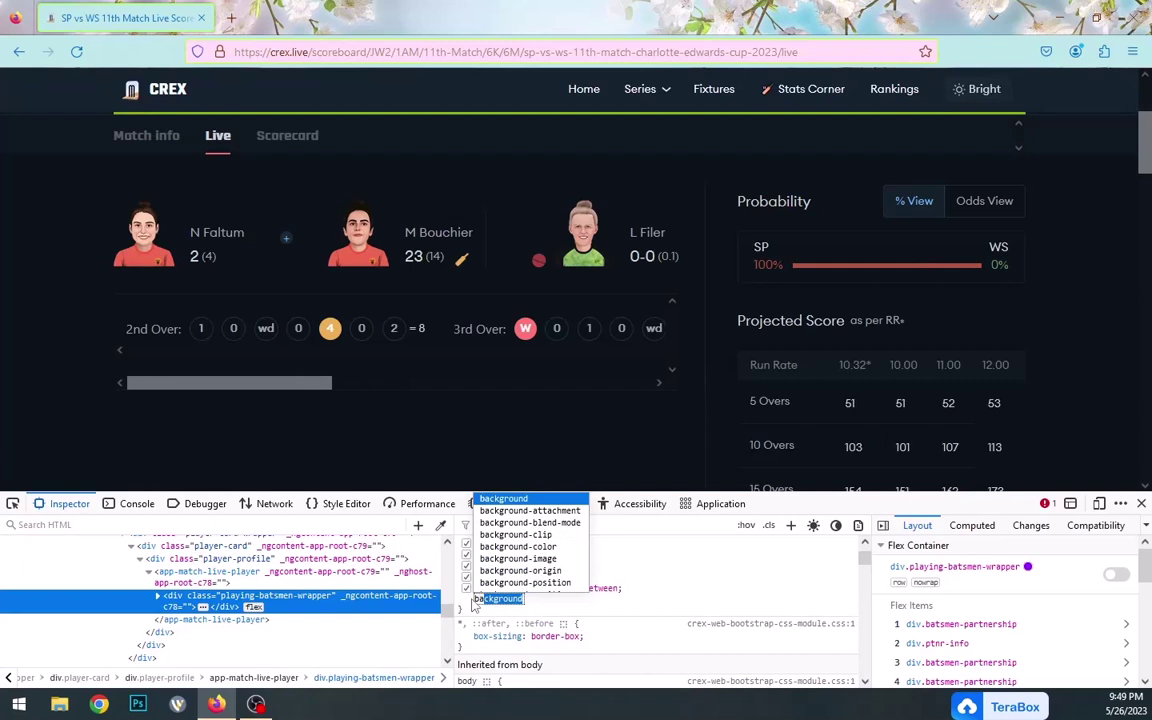
left_click(542, 546)
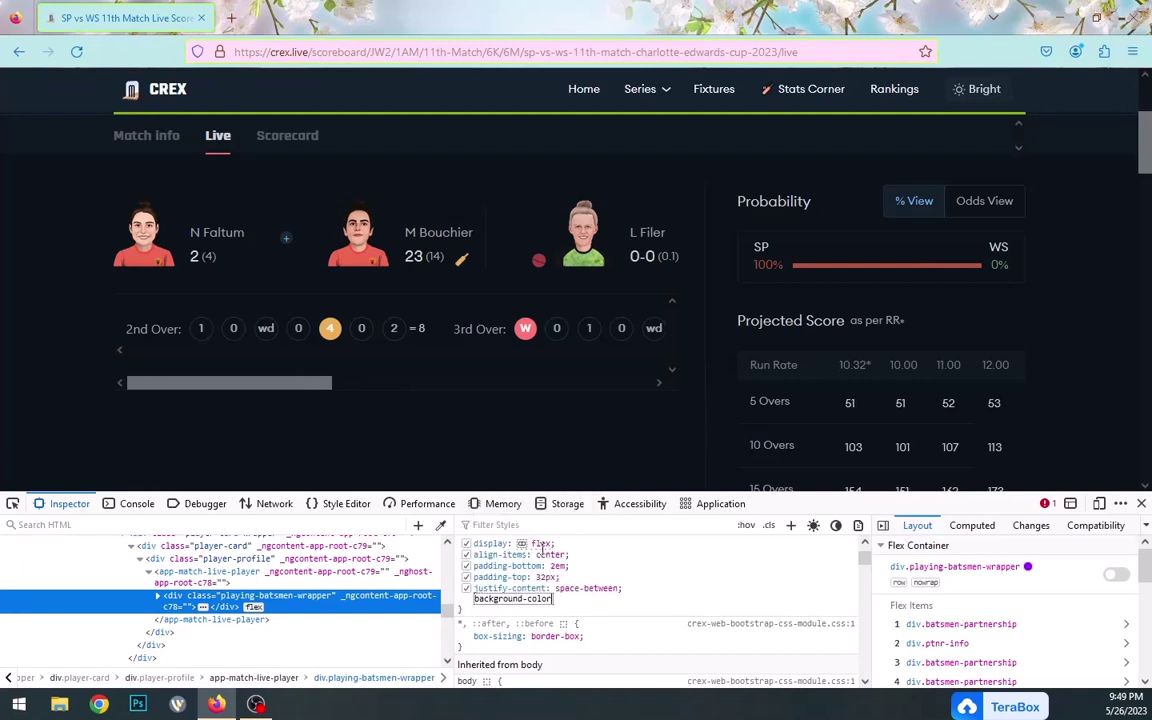
key("Tab")
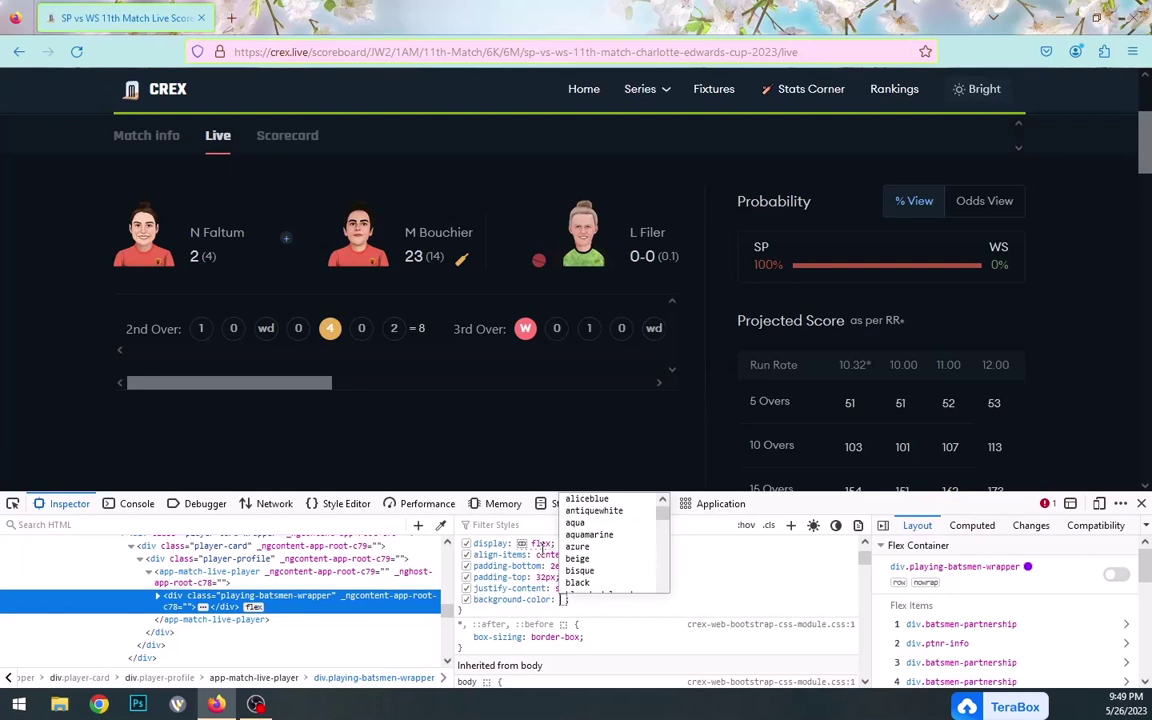
type("gre")
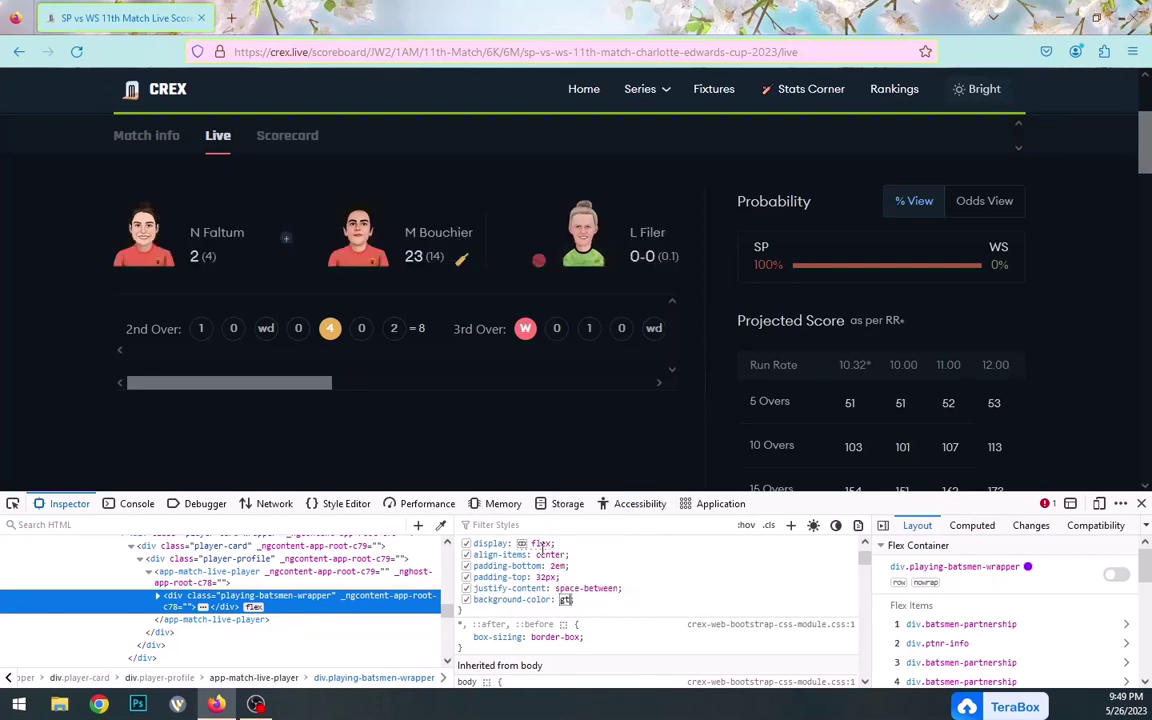
key("BackSpace")
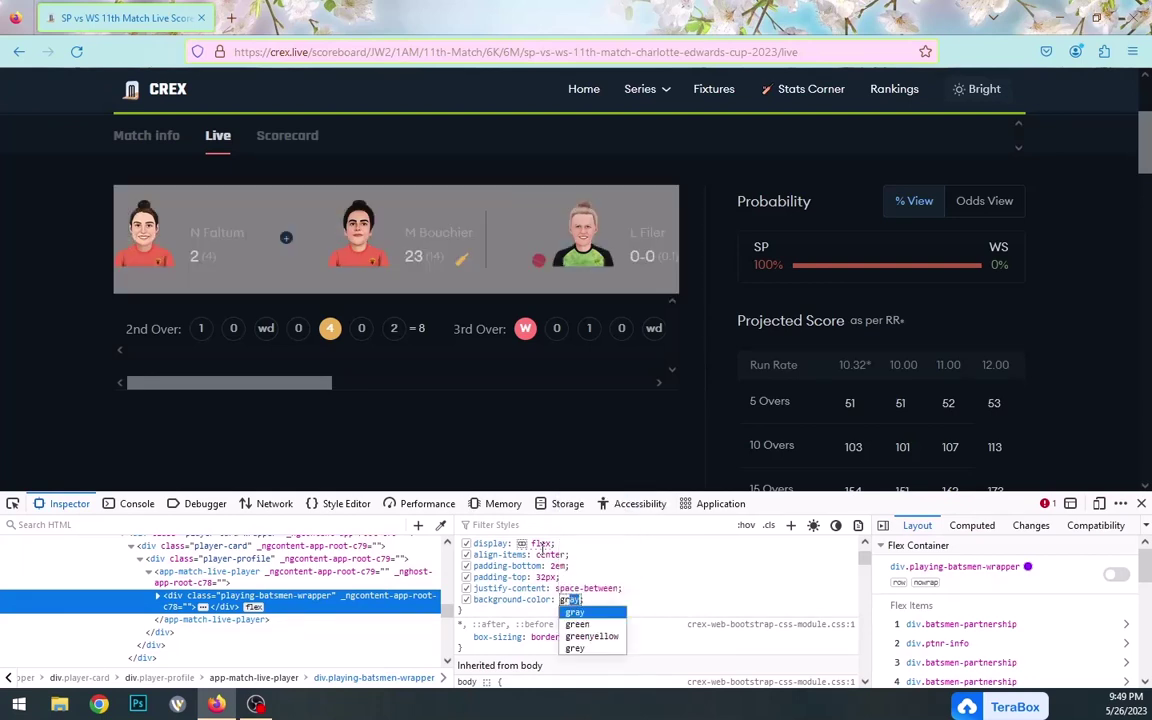
type("een")
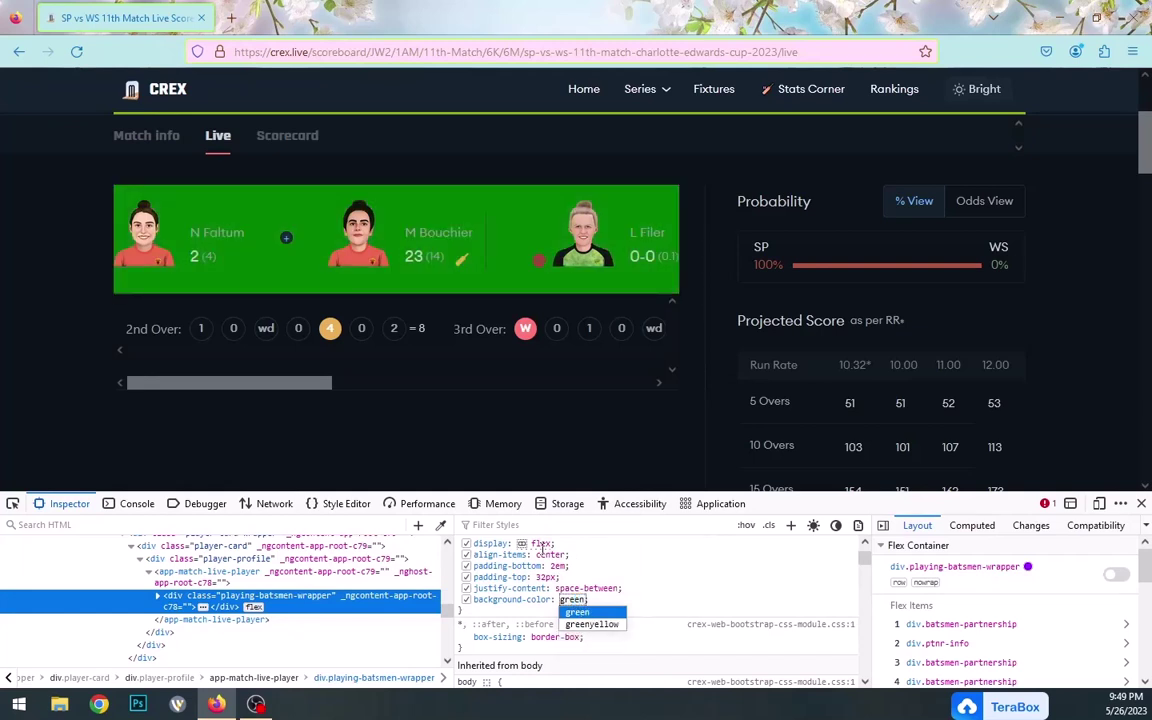
Inspect the first batter's name in the players' strip and change the player-name text colour to blue #2000ff
key("Escape")
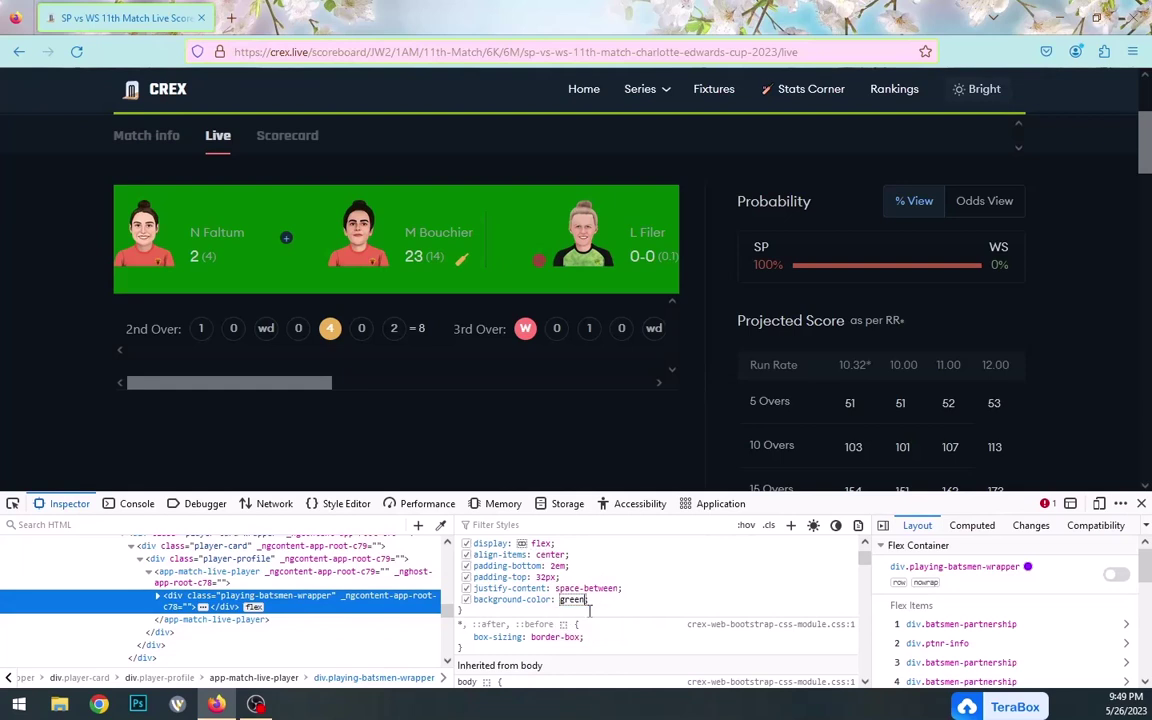
mouse_move(228, 268)
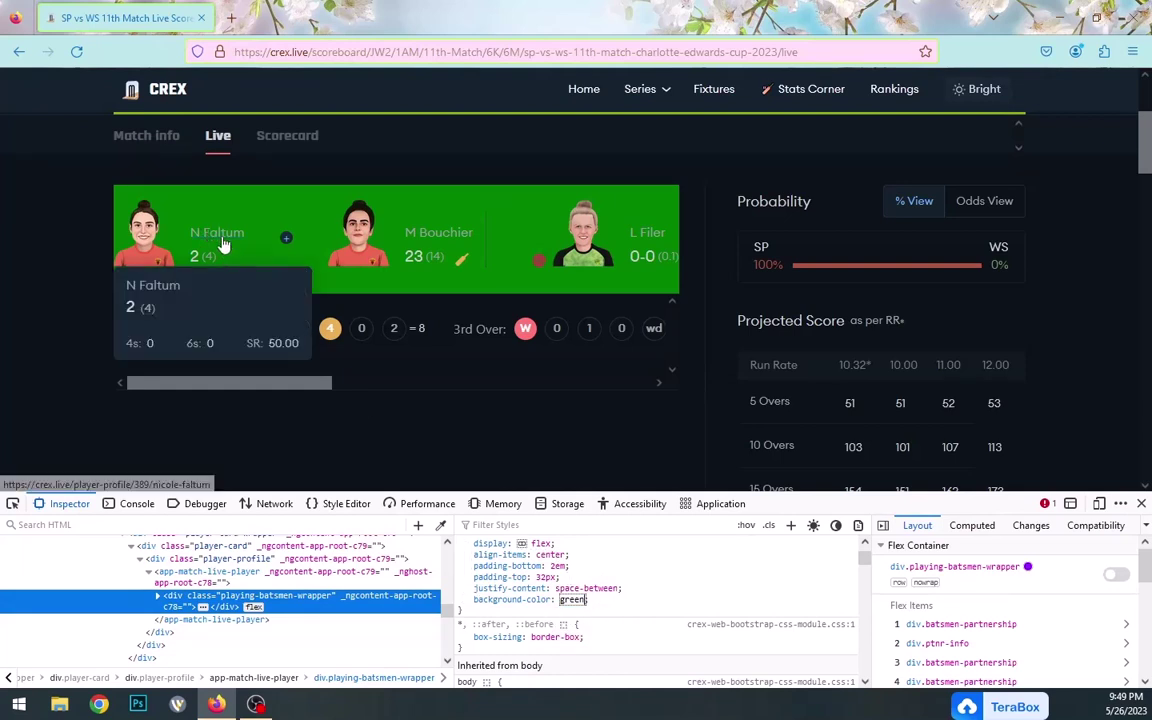
right_click(212, 243)
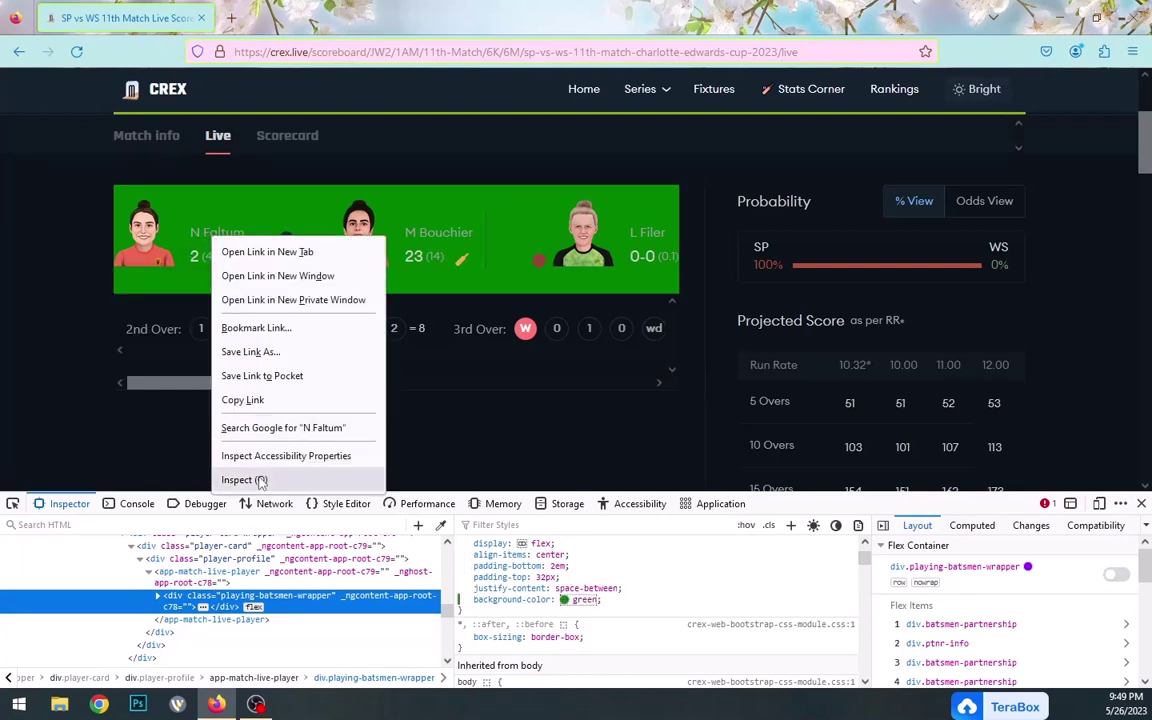
left_click(238, 431)
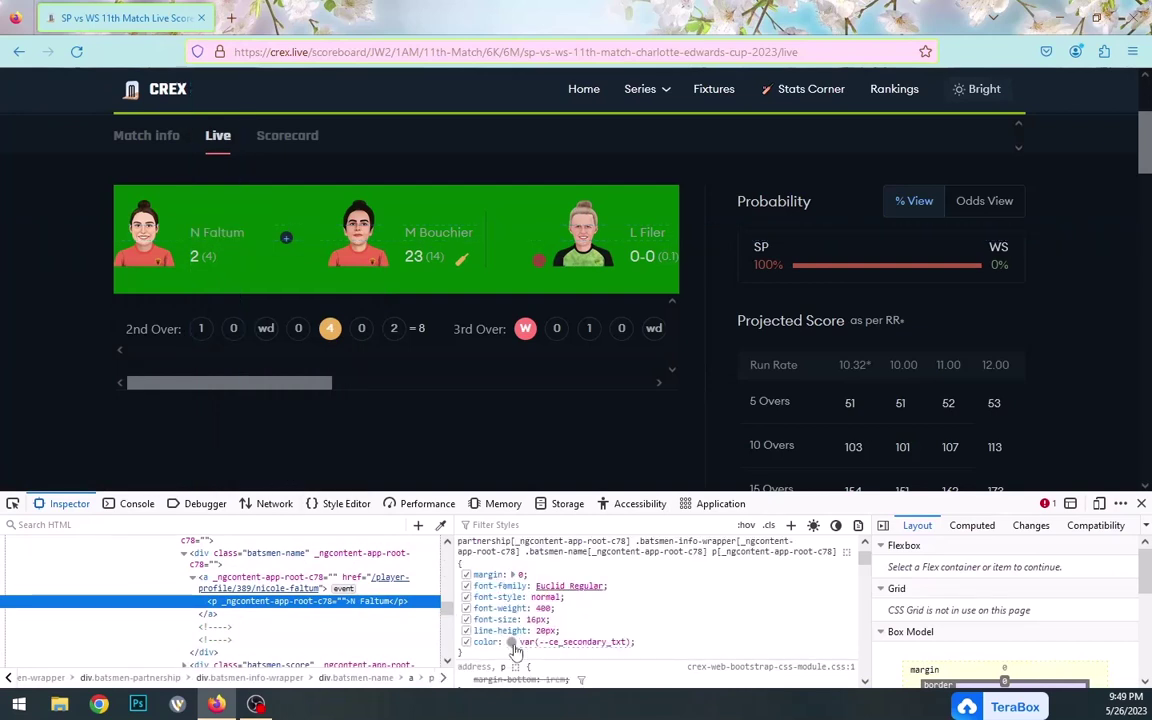
left_click(512, 642)
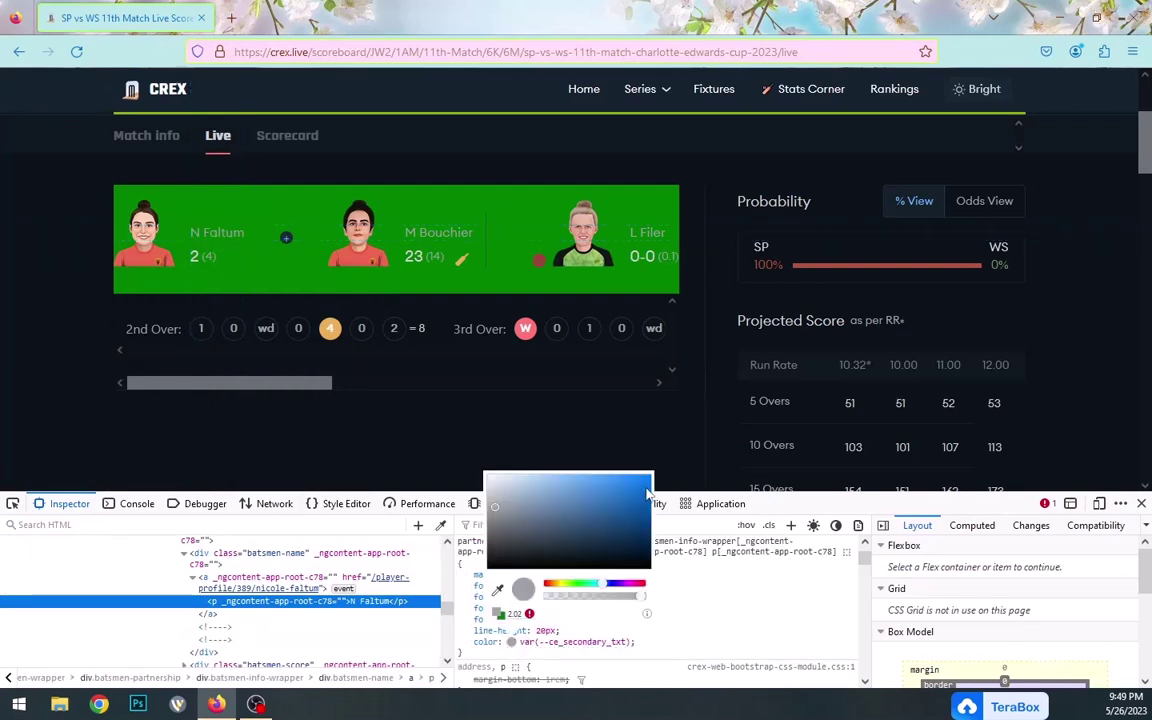
mouse_move(647, 490)
left_mouse_down()
mouse_move(651, 553)
mouse_move(638, 562)
left_mouse_up()
left_click(613, 585)
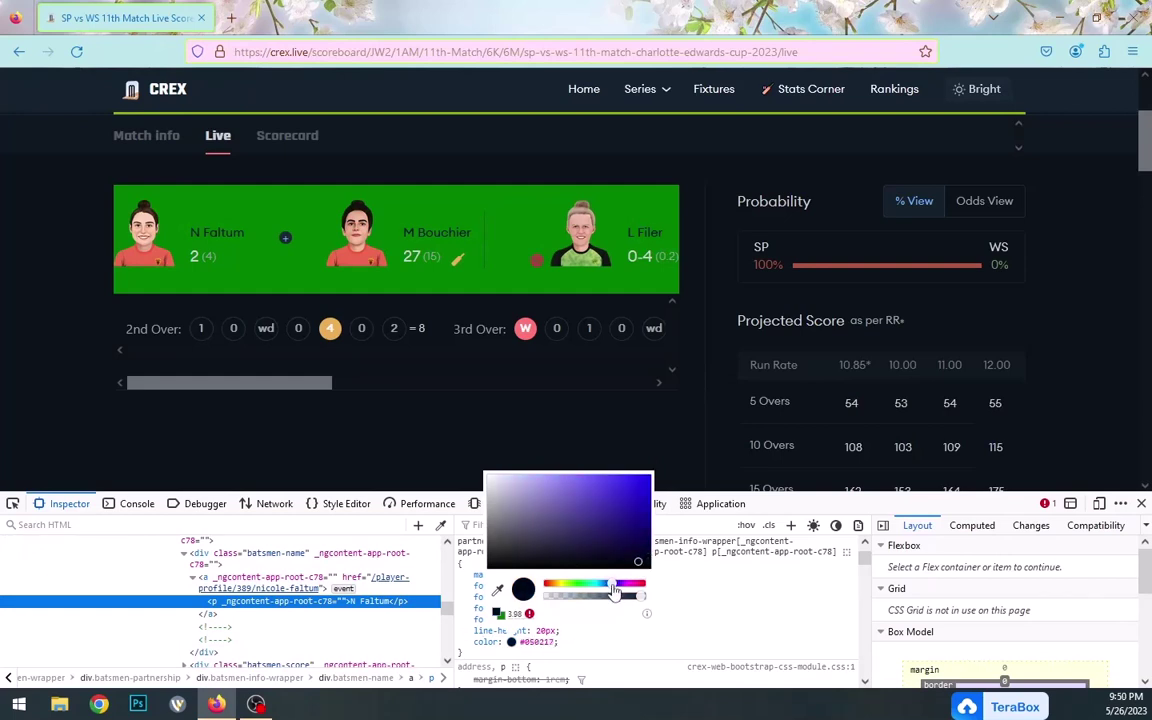
left_click_drag(592, 478, 650, 476)
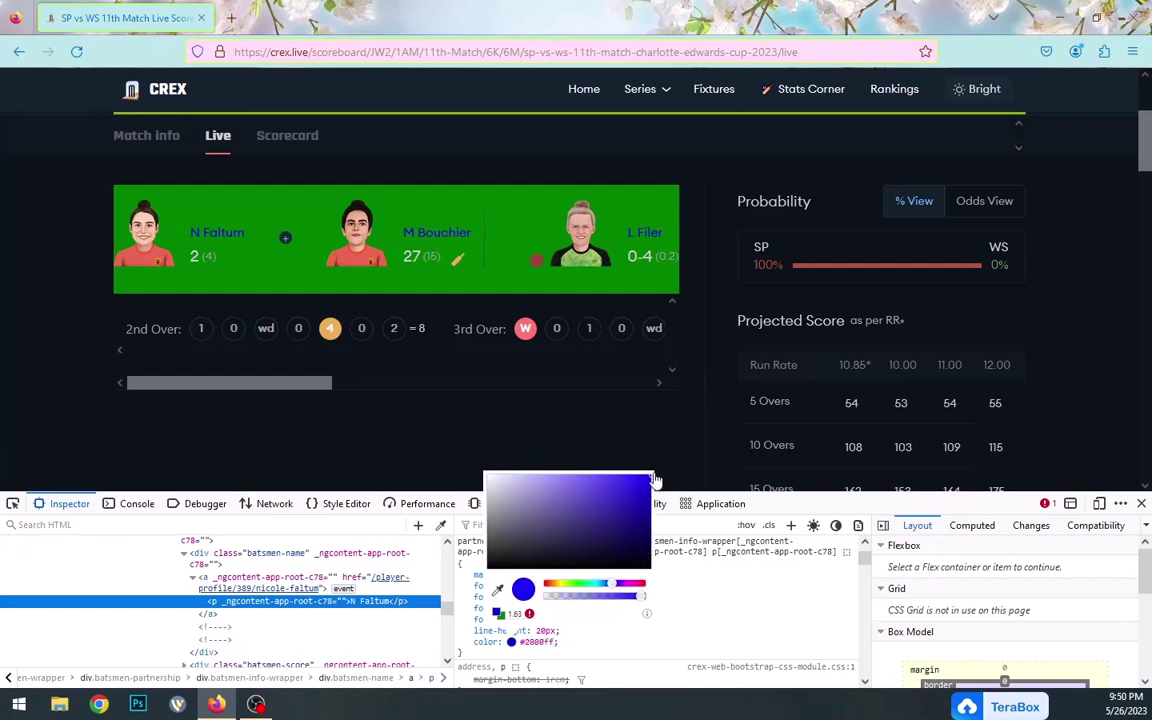
left_click(657, 476)
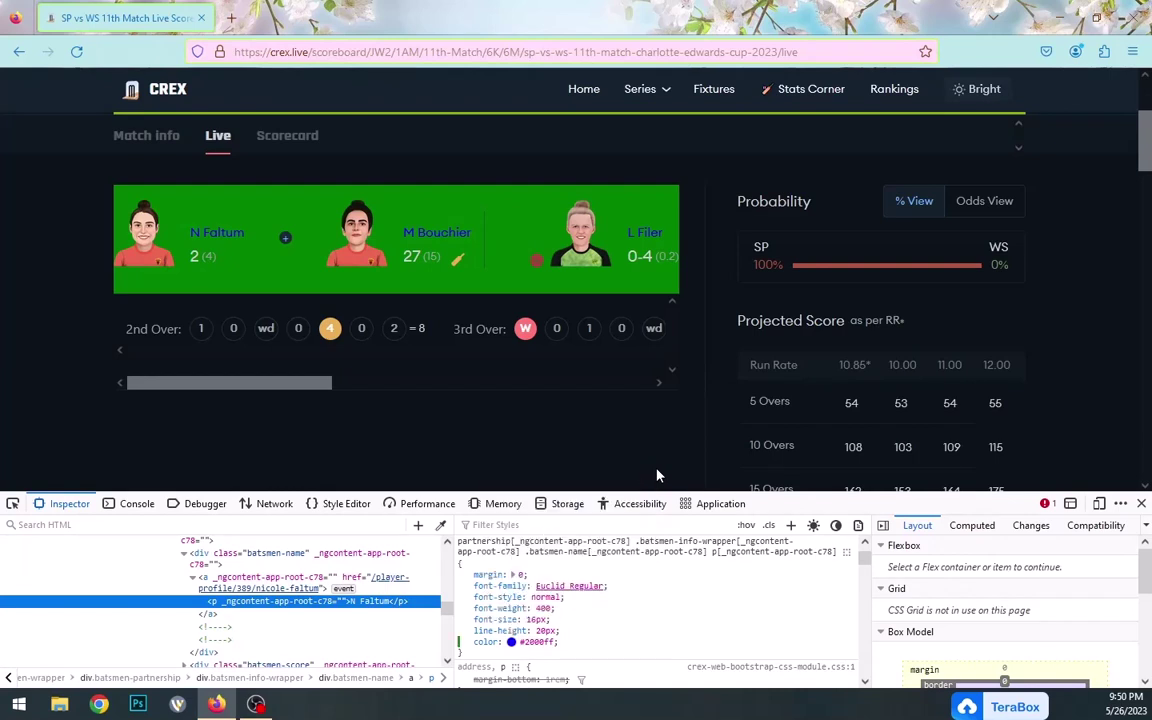
Select the colour value in the player-name rule and copy it
left_click(520, 642)
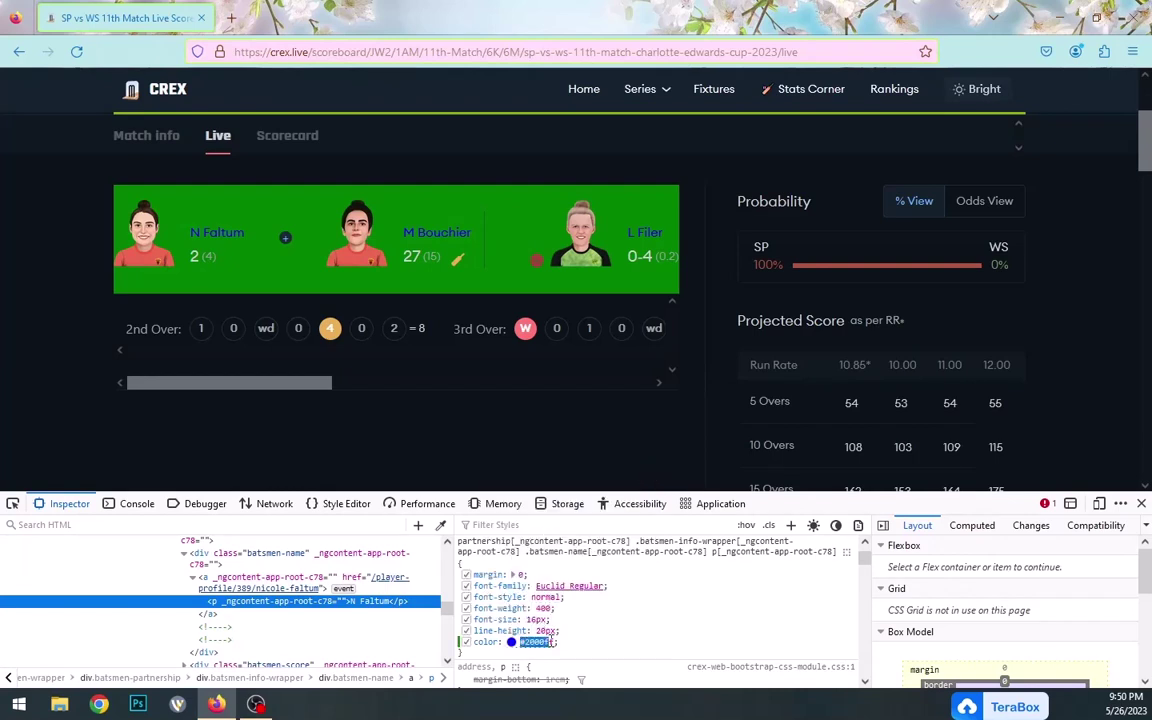
right_click(540, 648)
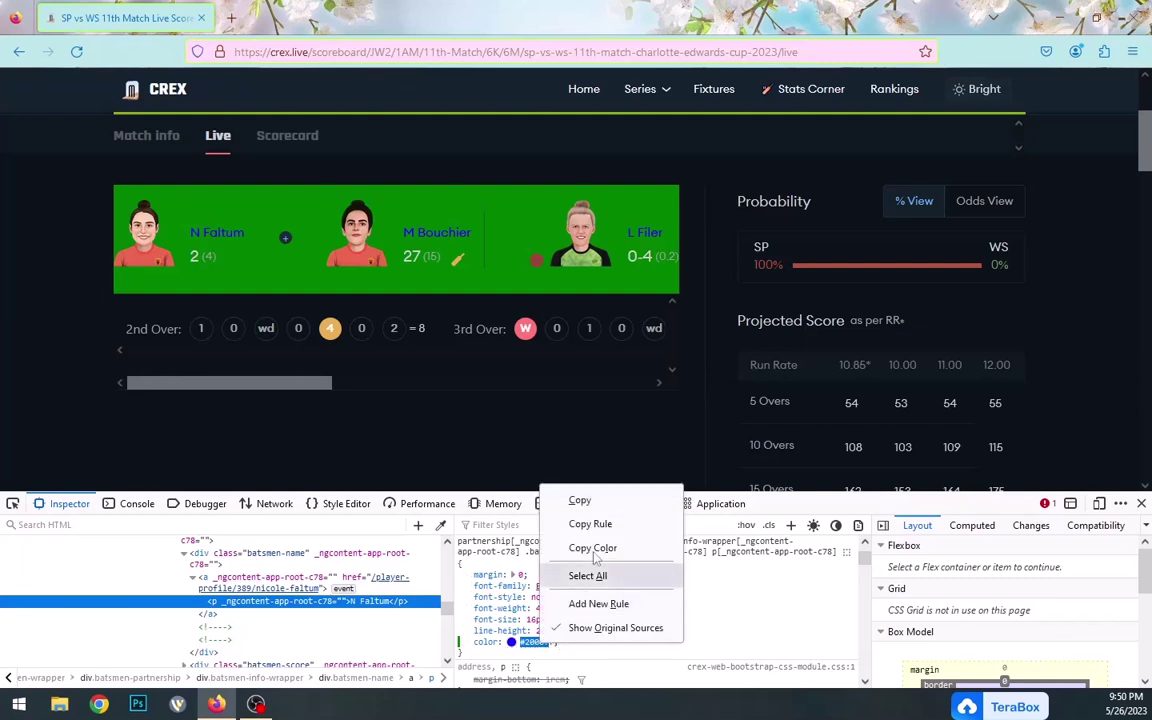
left_click(568, 505)
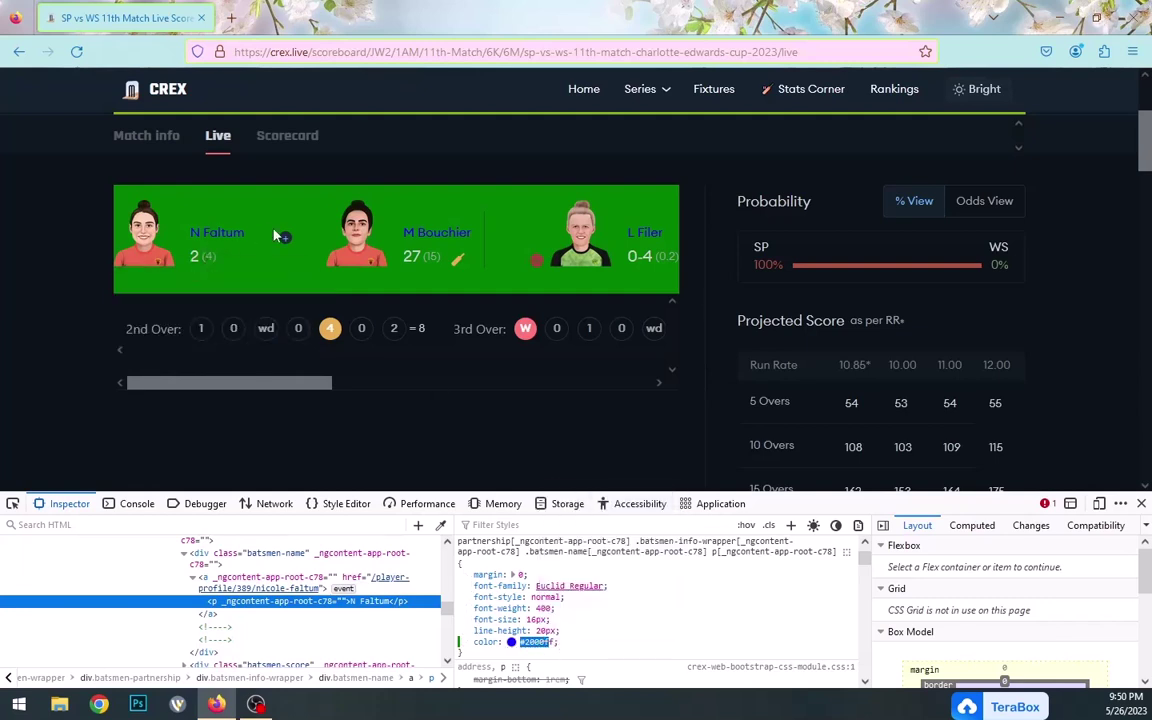
Inspect the first batter's runs figure in the players' strip and change its text colour to black #000
mouse_move(160, 270)
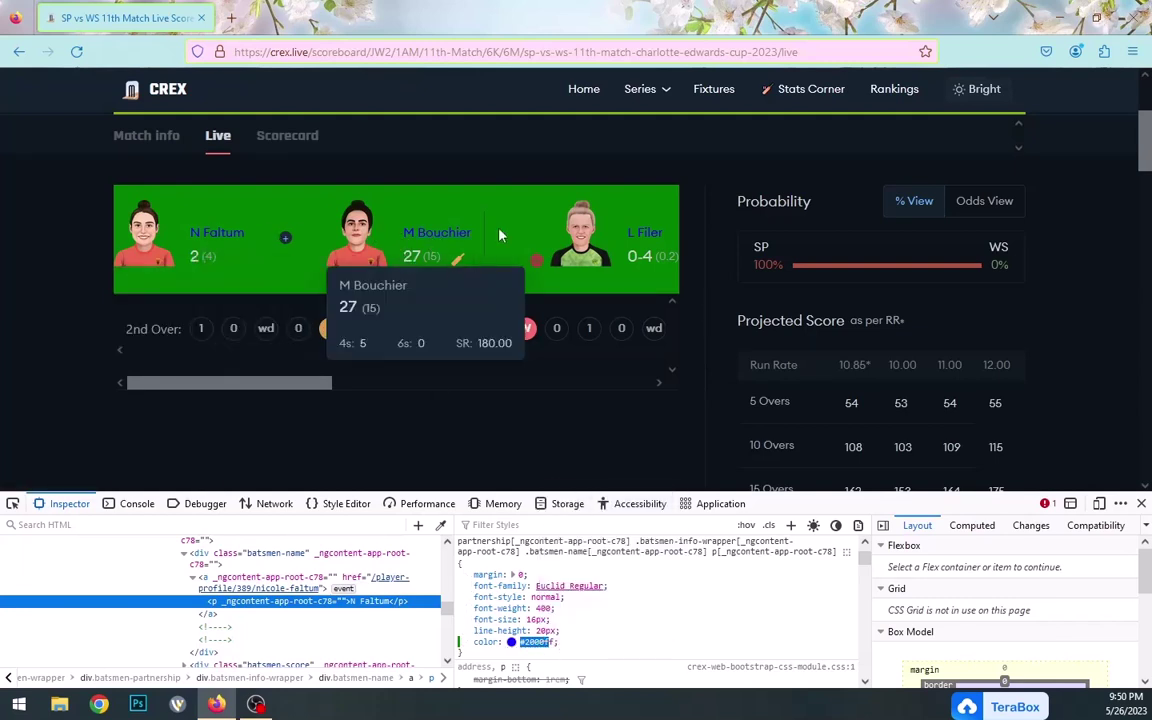
right_click(210, 263)
right_click(195, 259)
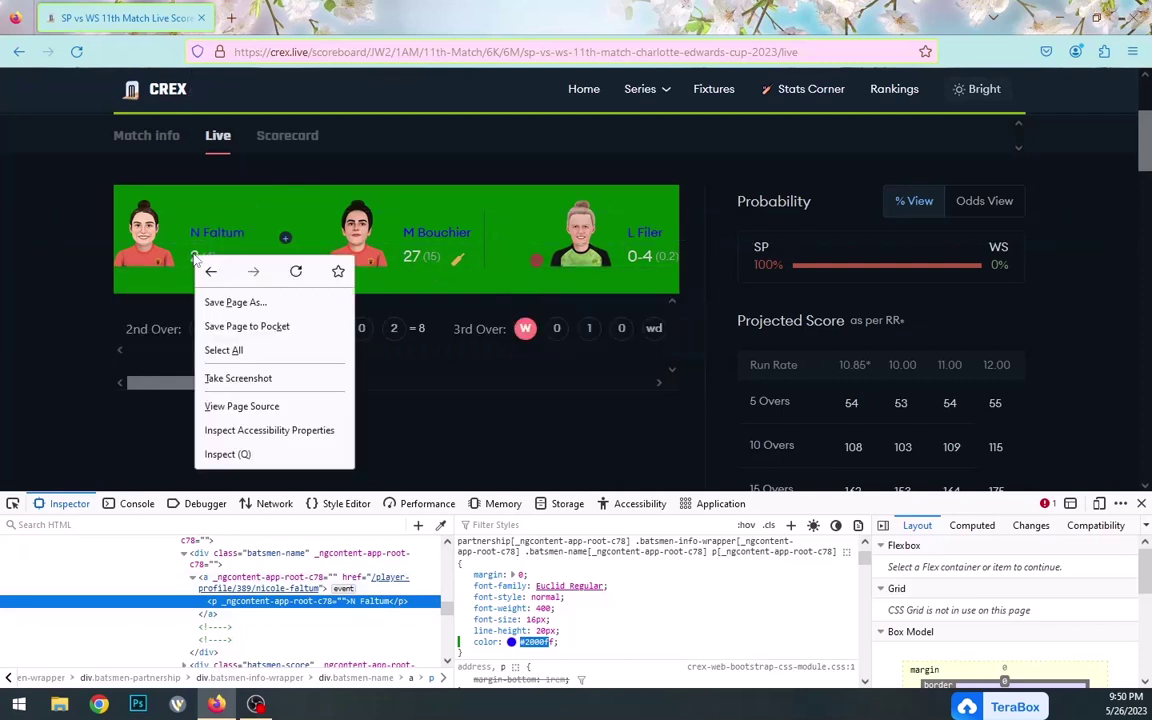
left_click(228, 455)
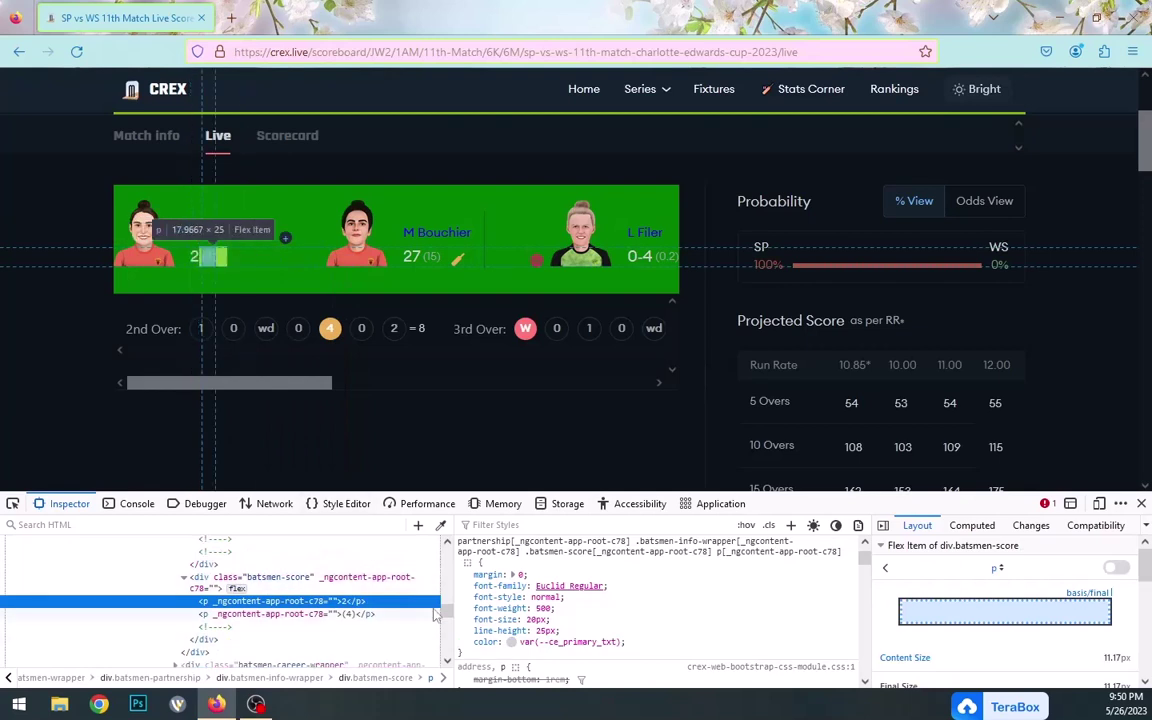
left_click(510, 643)
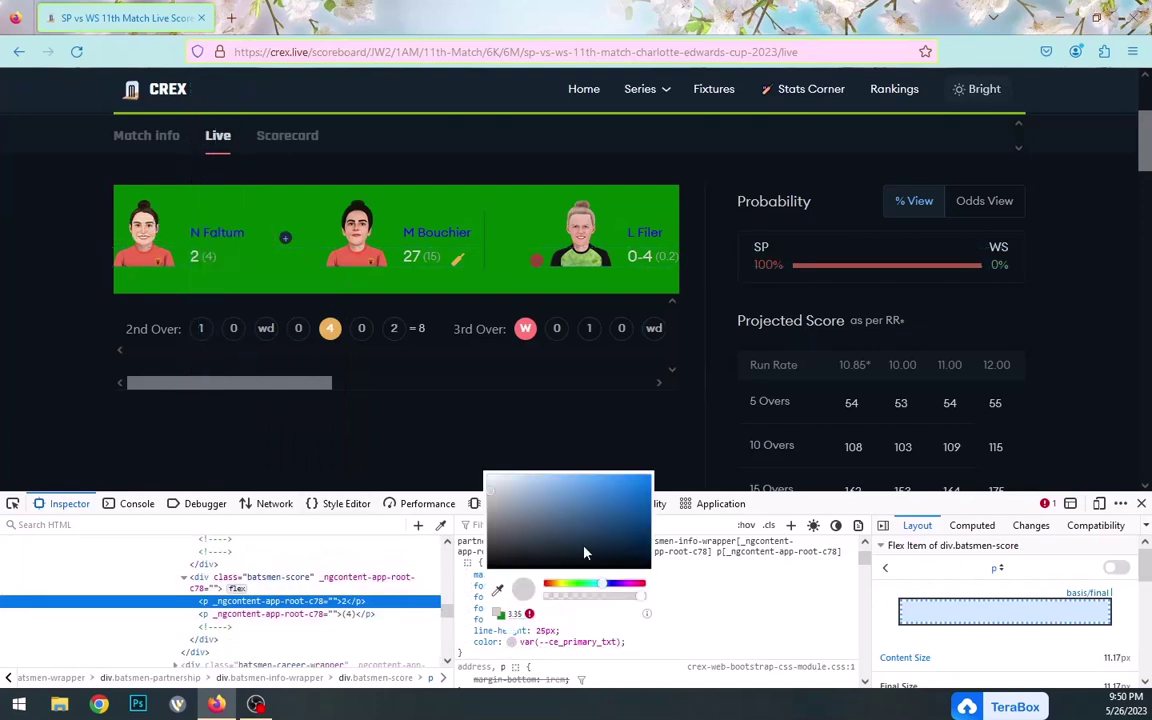
left_click_drag(648, 481, 657, 581)
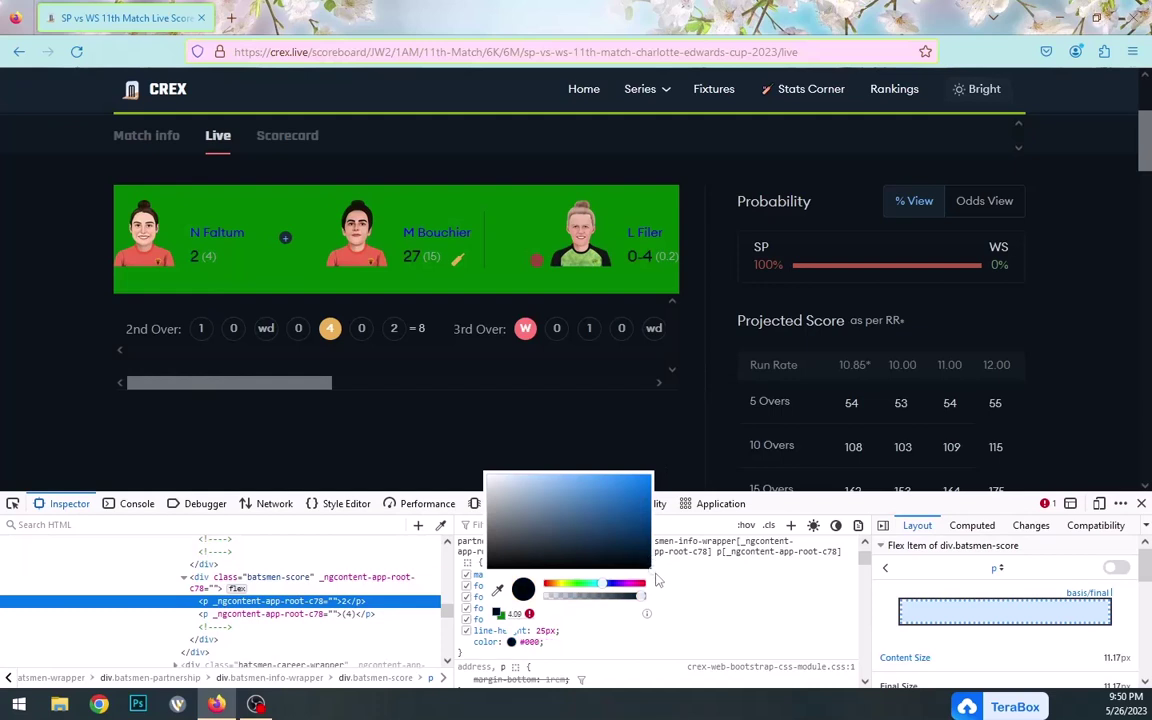
left_click(657, 581)
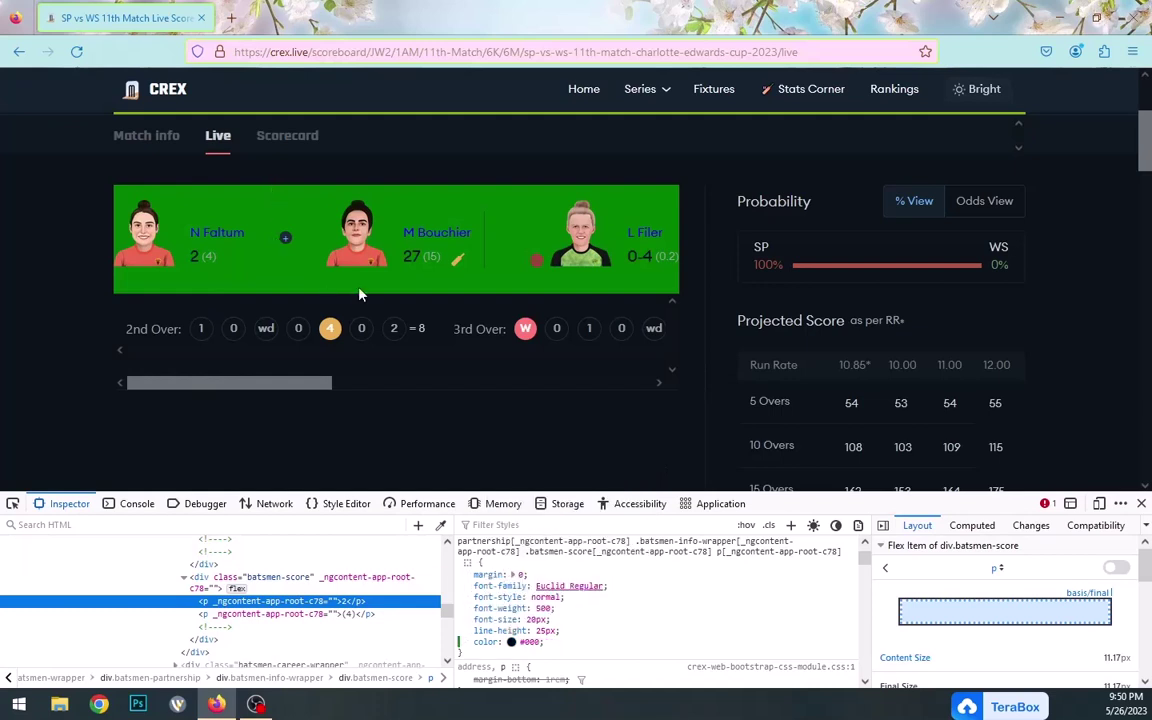
Inspect the bracketed balls-faced figure beside the first batter's runs and change its text colour to black #000
right_click(211, 260)
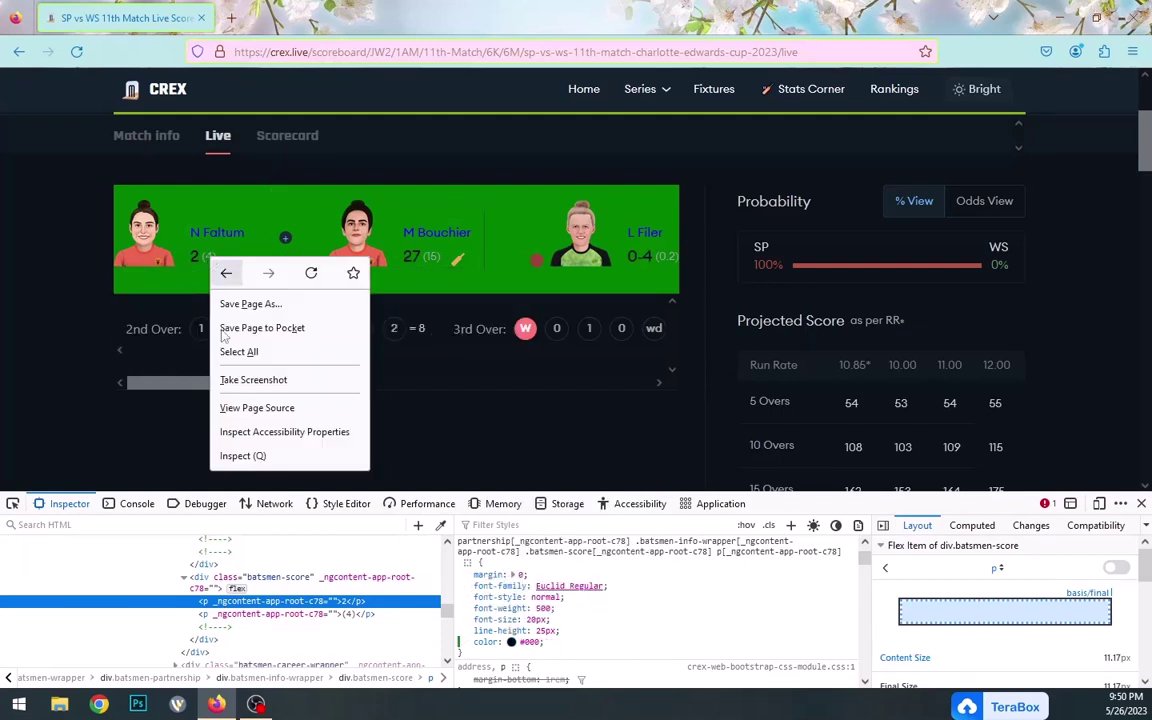
left_click(245, 456)
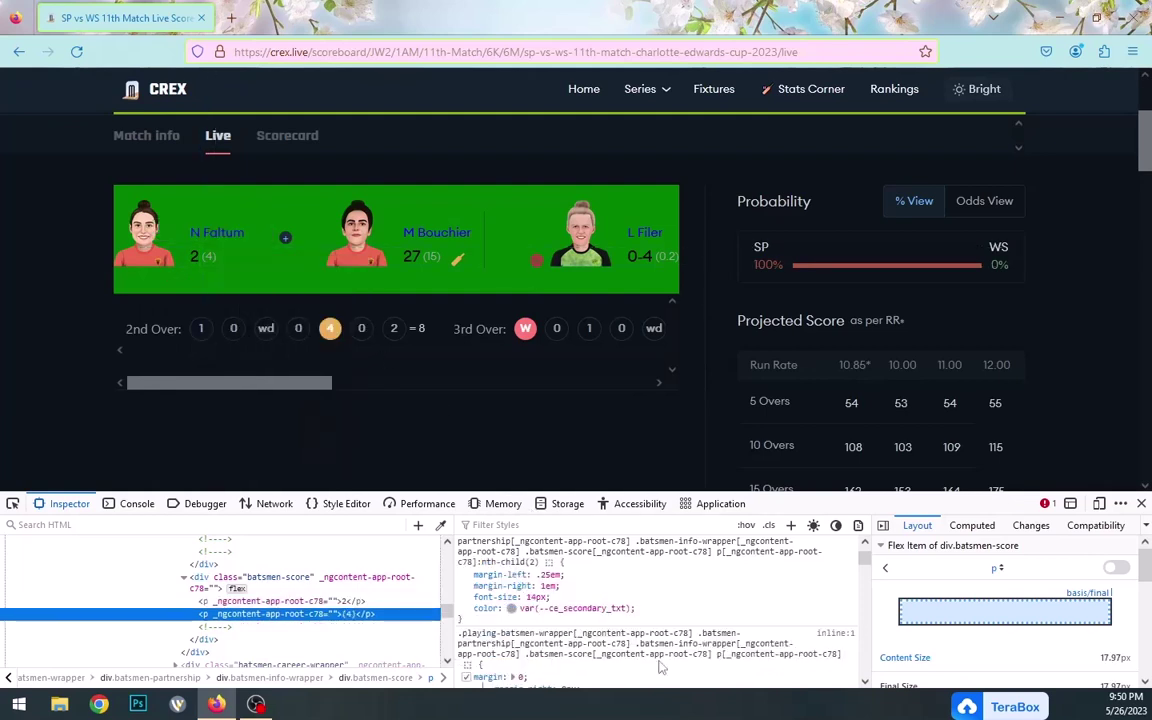
left_click(511, 608)
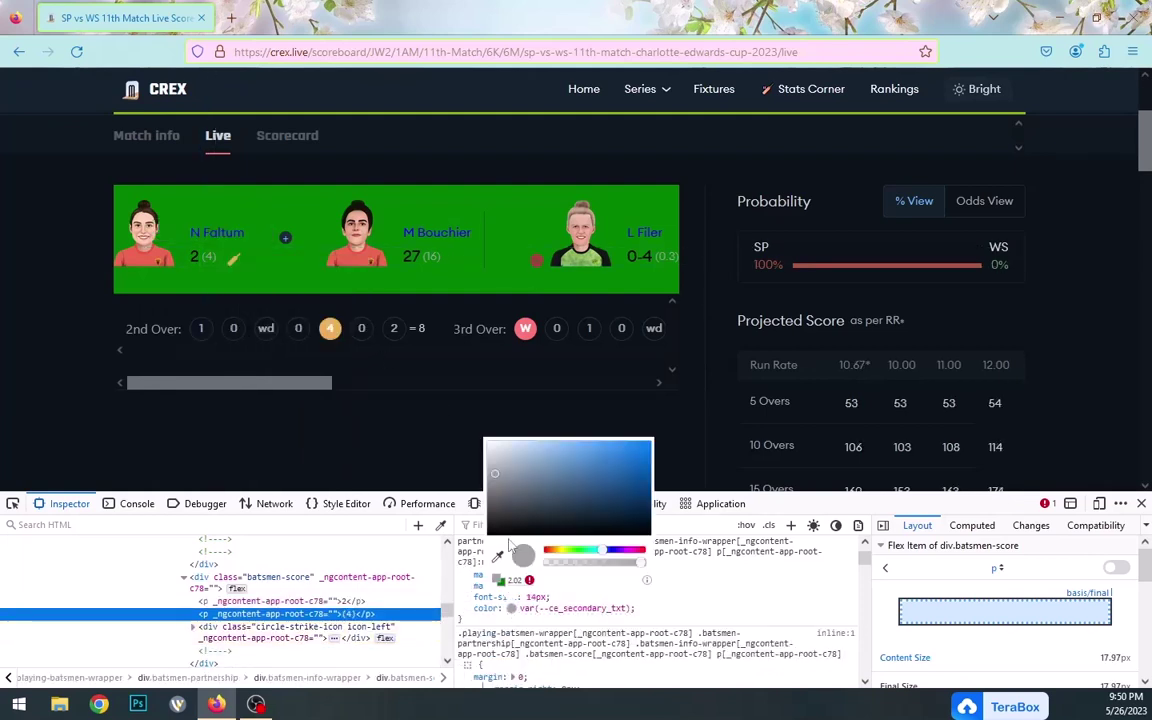
left_click(494, 524)
left_click(483, 543)
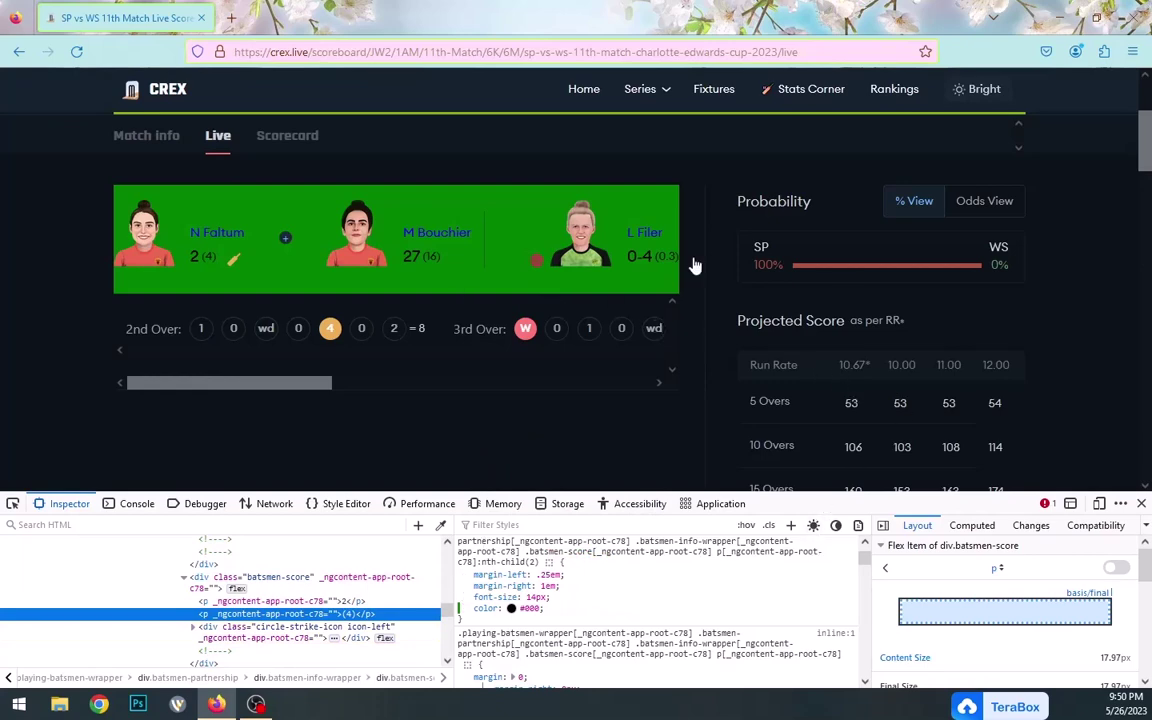
Inspect the overs timeline below the players' strip and add a background-color of red to its .overs rule
scroll(1145, 137, "up", 3)
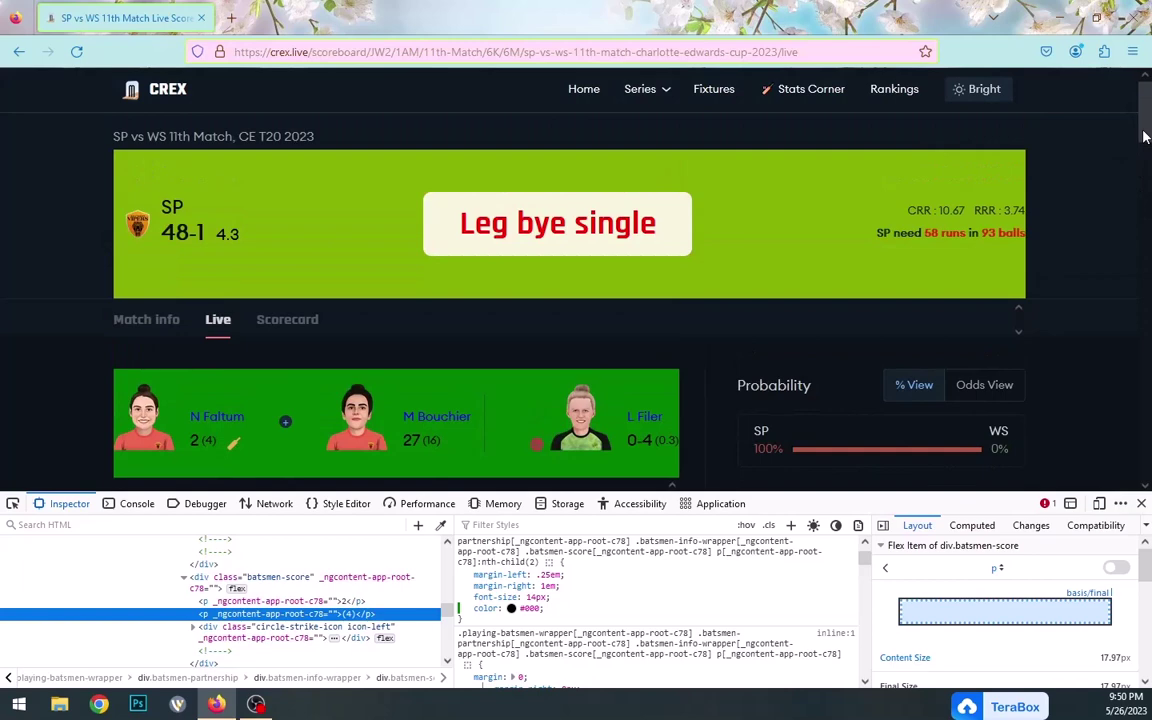
scroll(1145, 137, "down", 2)
scroll(1145, 137, "up", 1)
scroll(1145, 137, "down", 1)
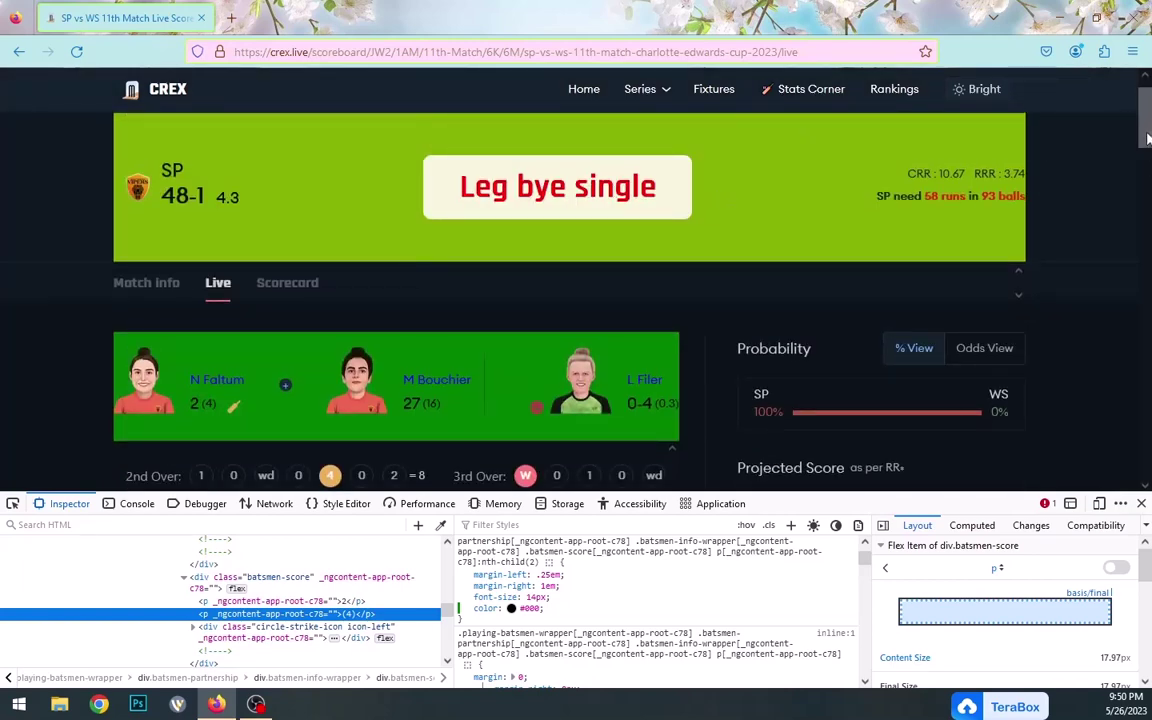
scroll(1147, 137, "down", 2)
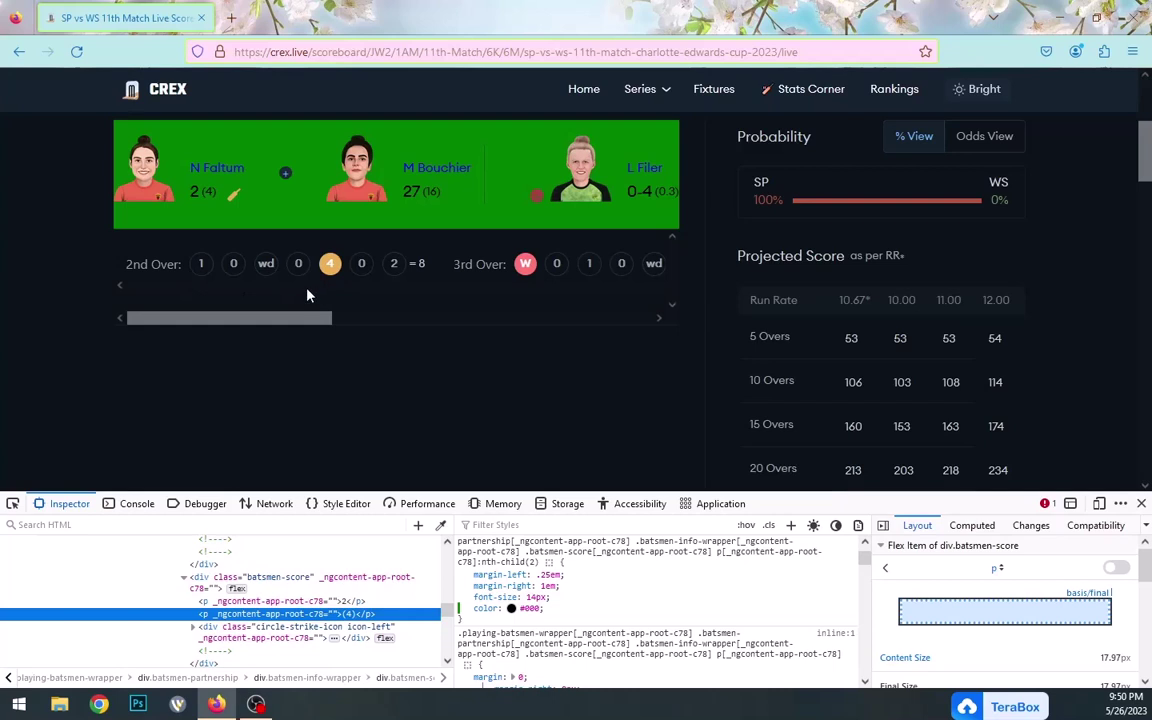
right_click(282, 247)
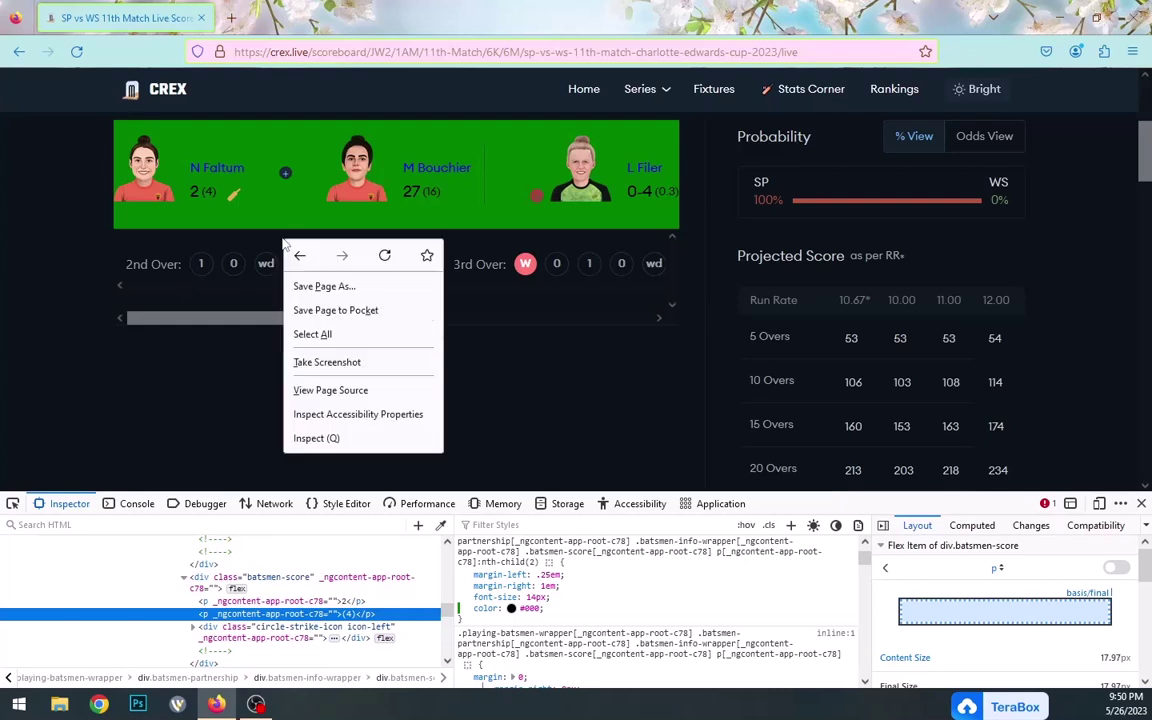
left_click(337, 440)
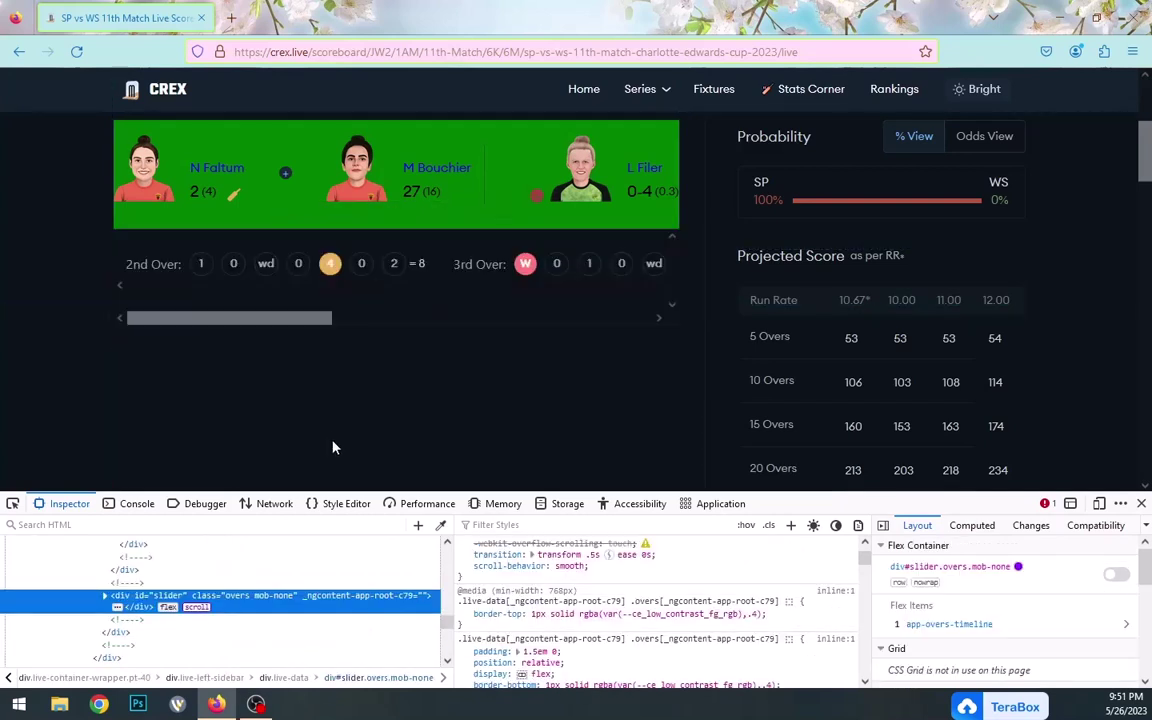
left_click(479, 577)
type("background")
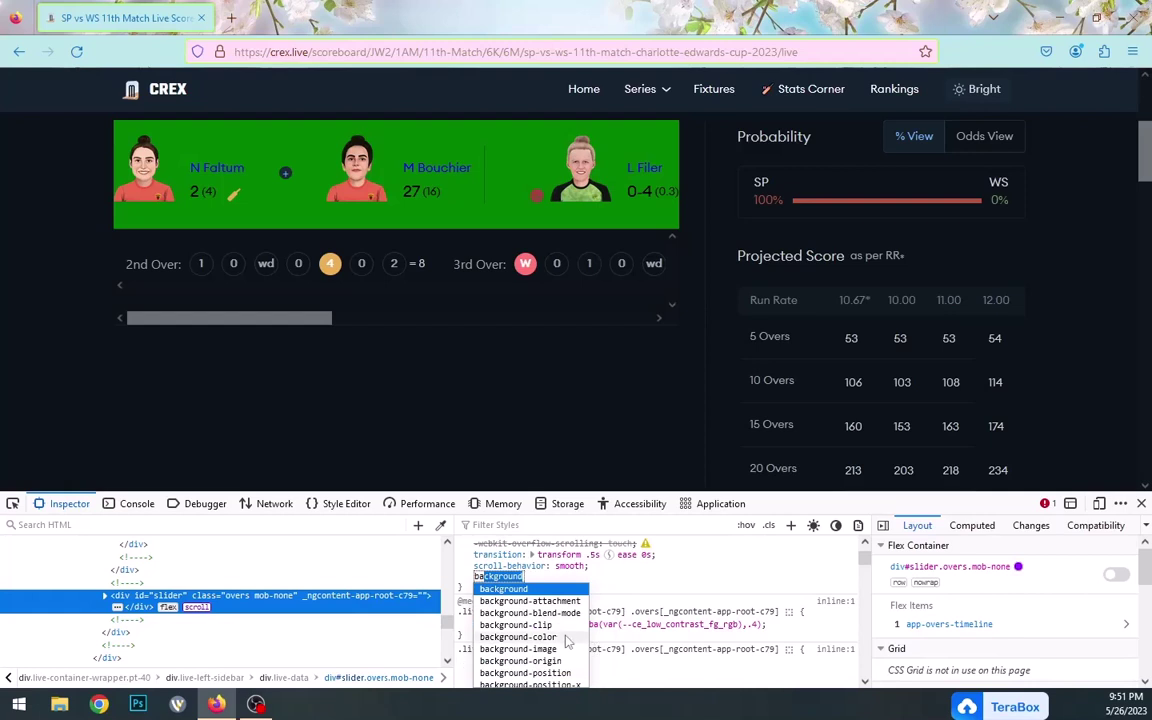
left_click(566, 636)
key("Tab")
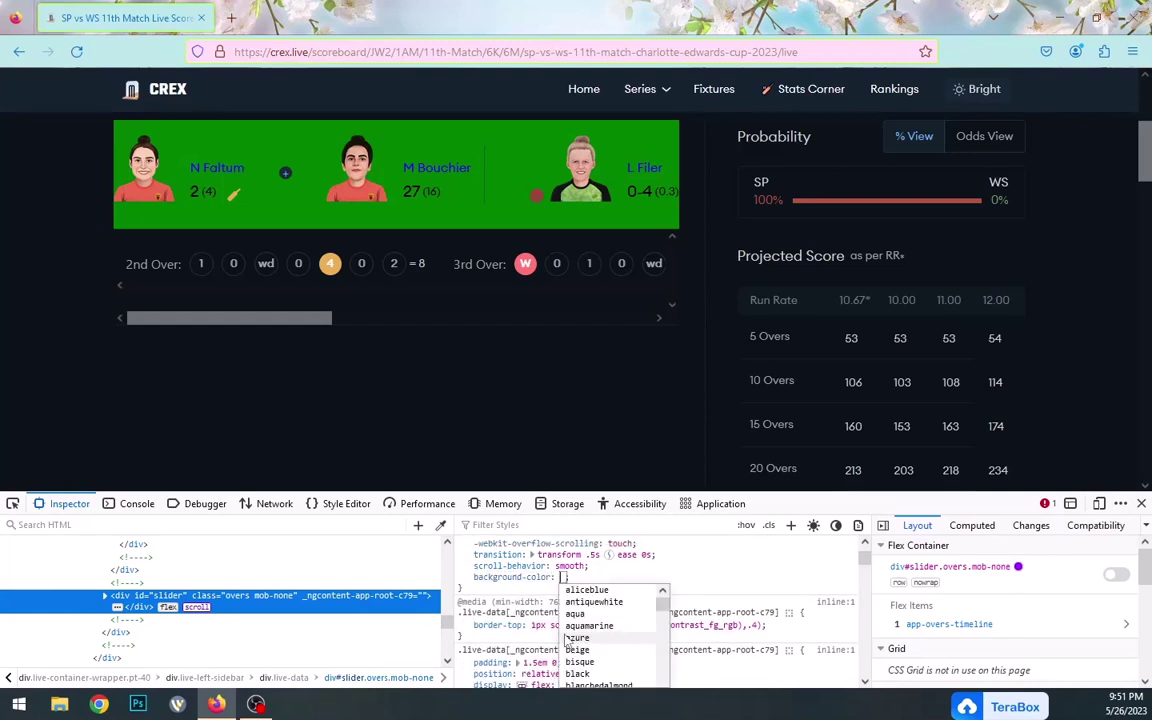
type("rebeccapurple")
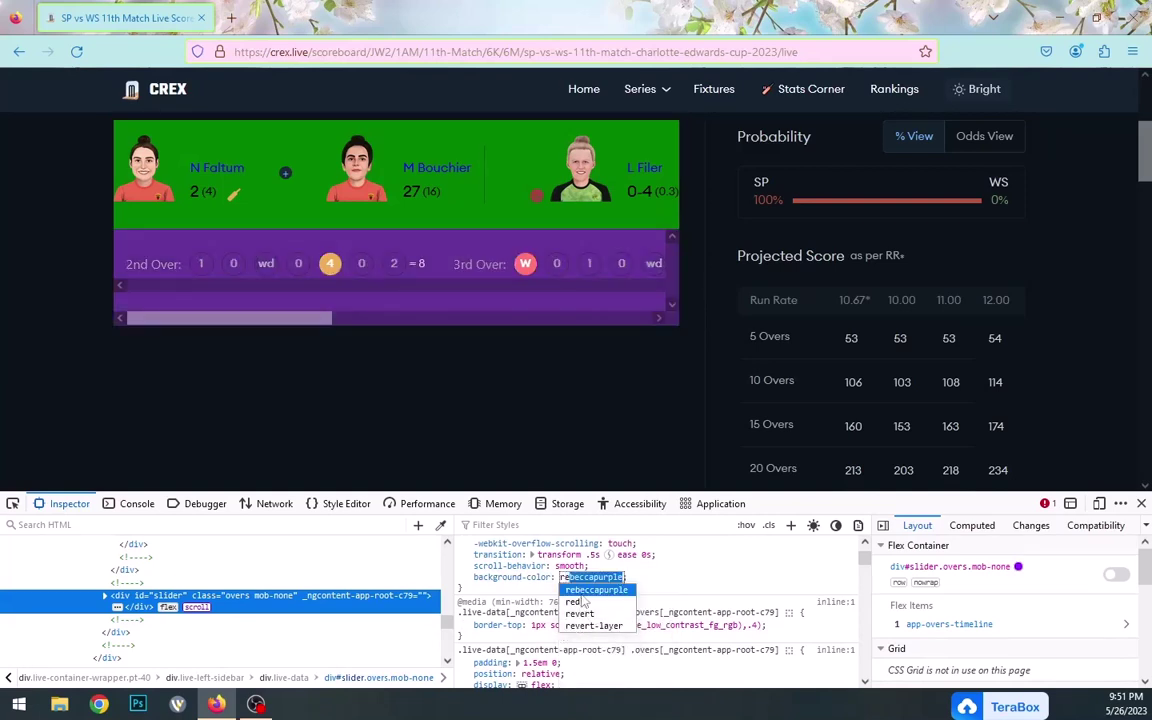
left_click(578, 604)
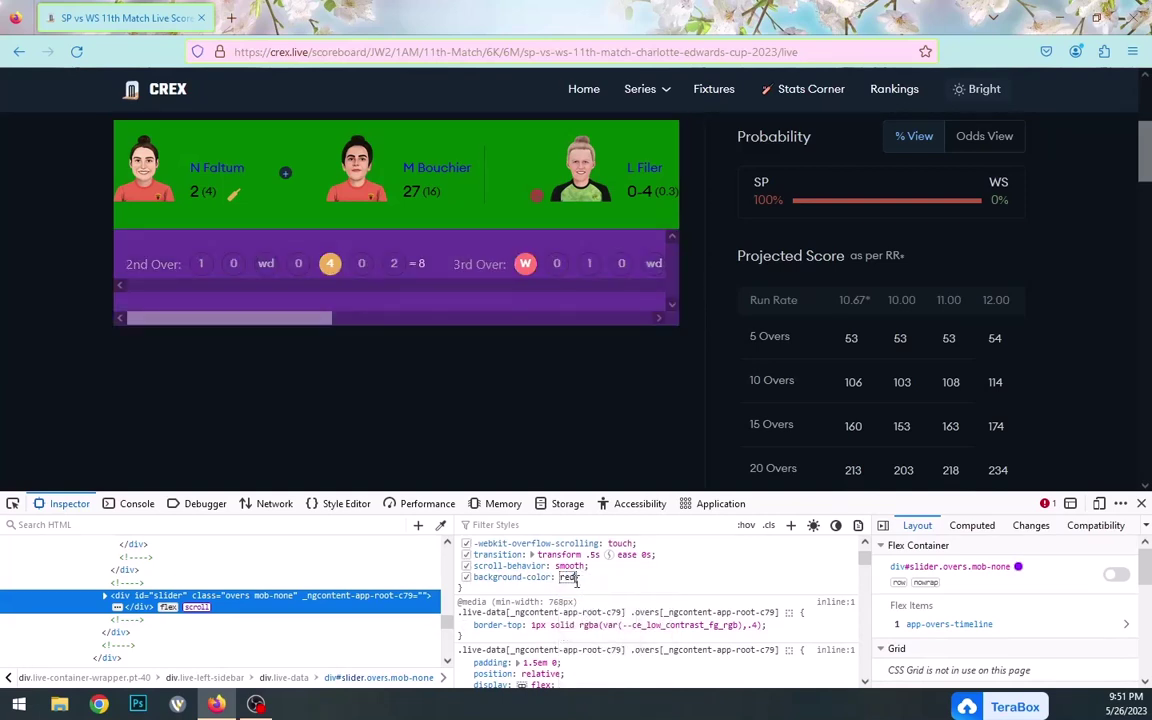
key("Return")
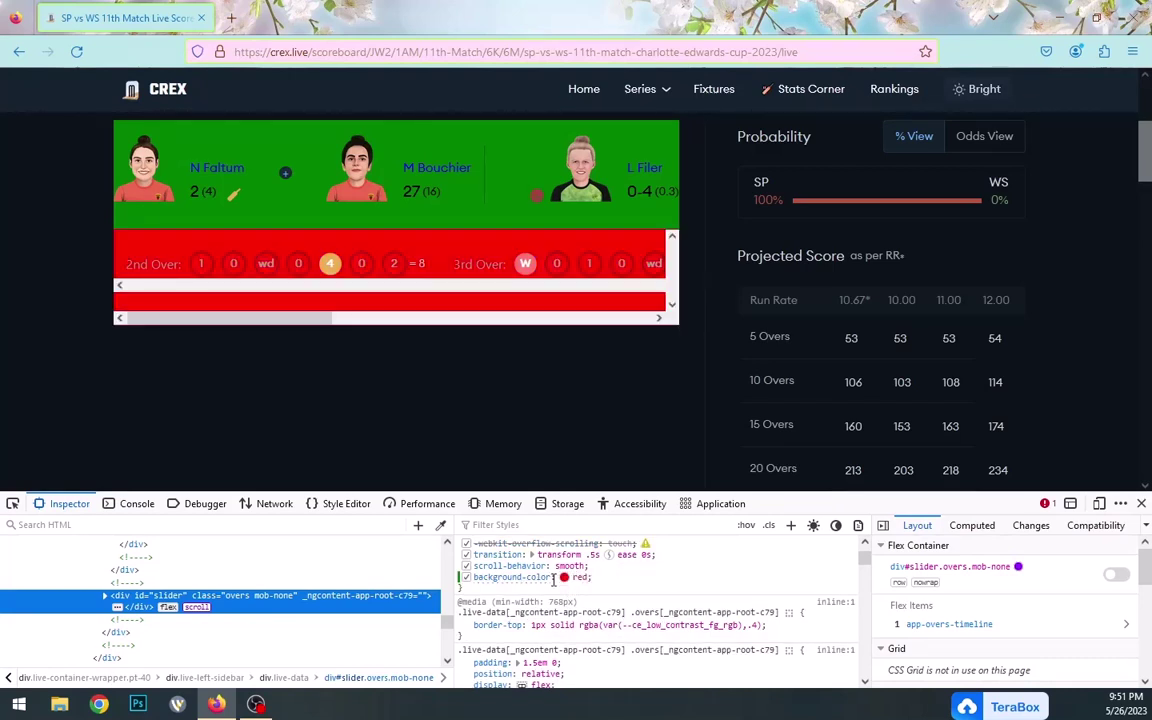
Change the background-color of the overs timeline to blue #0010ff
left_click(564, 577)
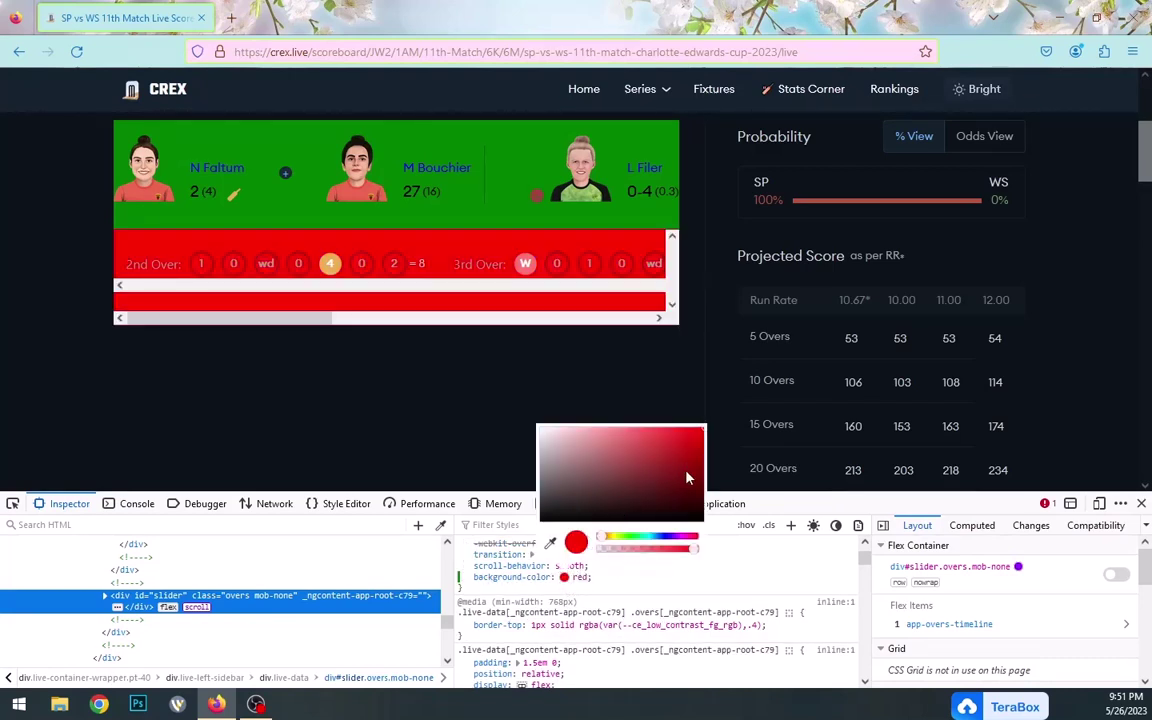
left_click(662, 538)
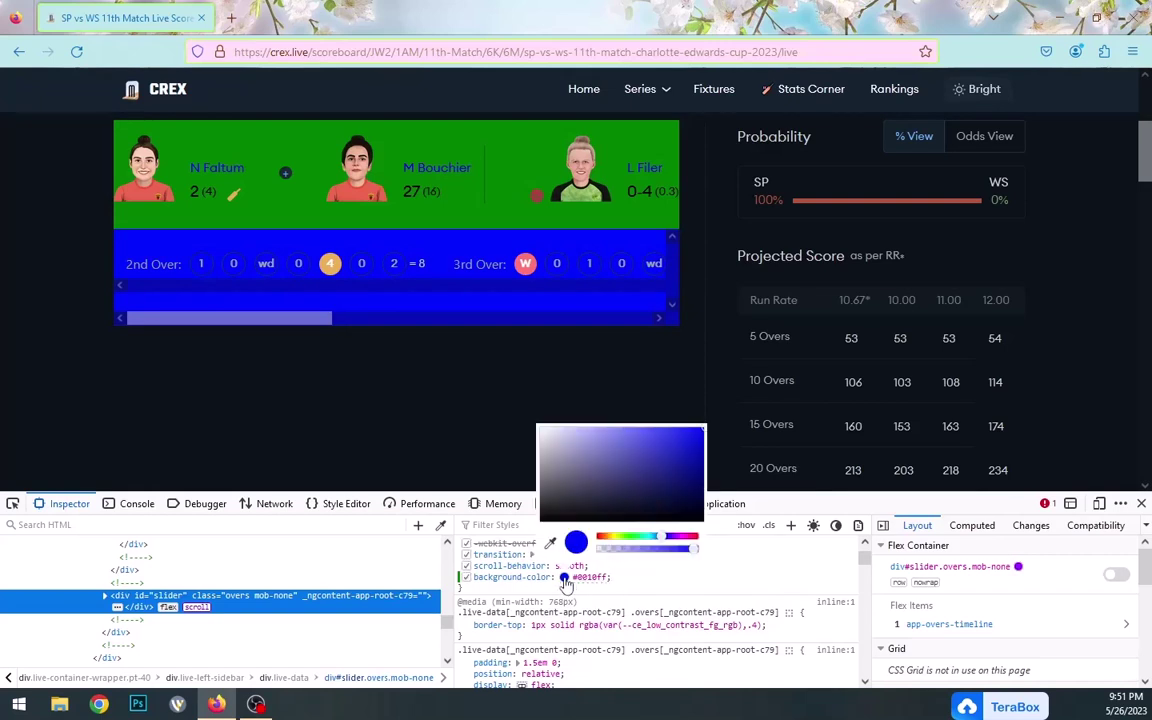
mouse_move(1145, 188)
left_mouse_down()
mouse_move(1147, 215)
mouse_move(1148, 160)
mouse_move(1148, 178)
left_mouse_up()
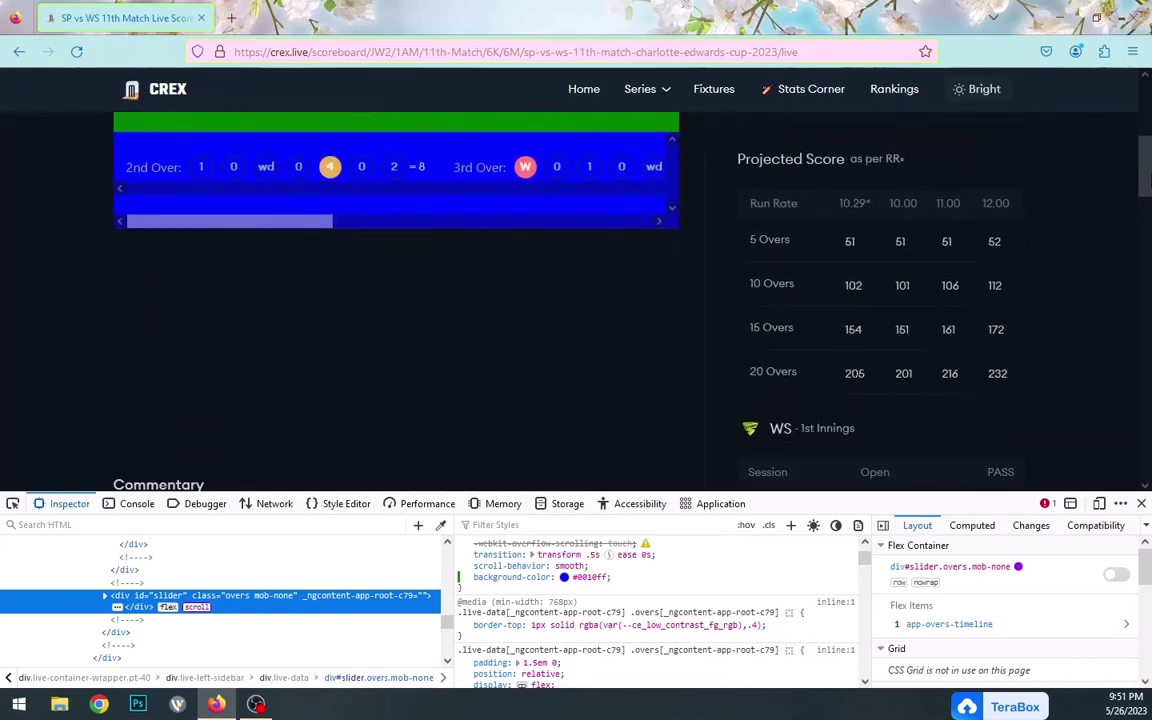
scroll(939, 250, "up", 2)
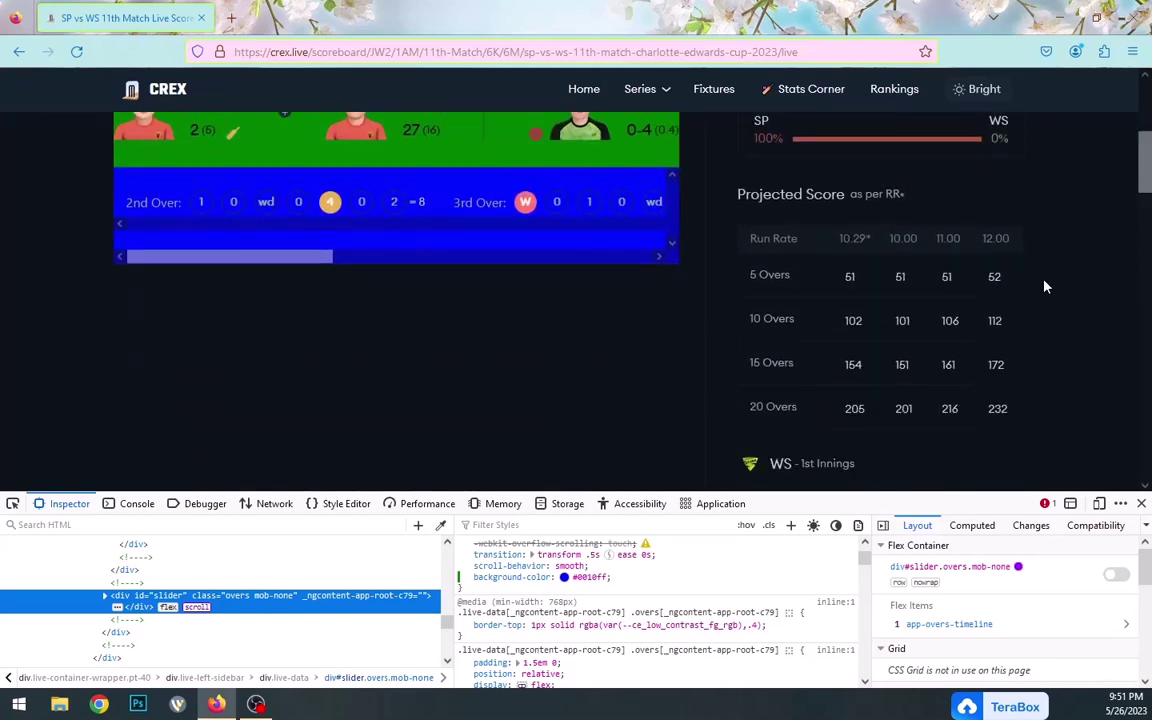
Inspect the live score card container and copy its style rules, from the element block through the .d-flex background-color declaration
scroll(939, 250, "down", 5)
left_click_drag(1148, 245, 1145, 103)
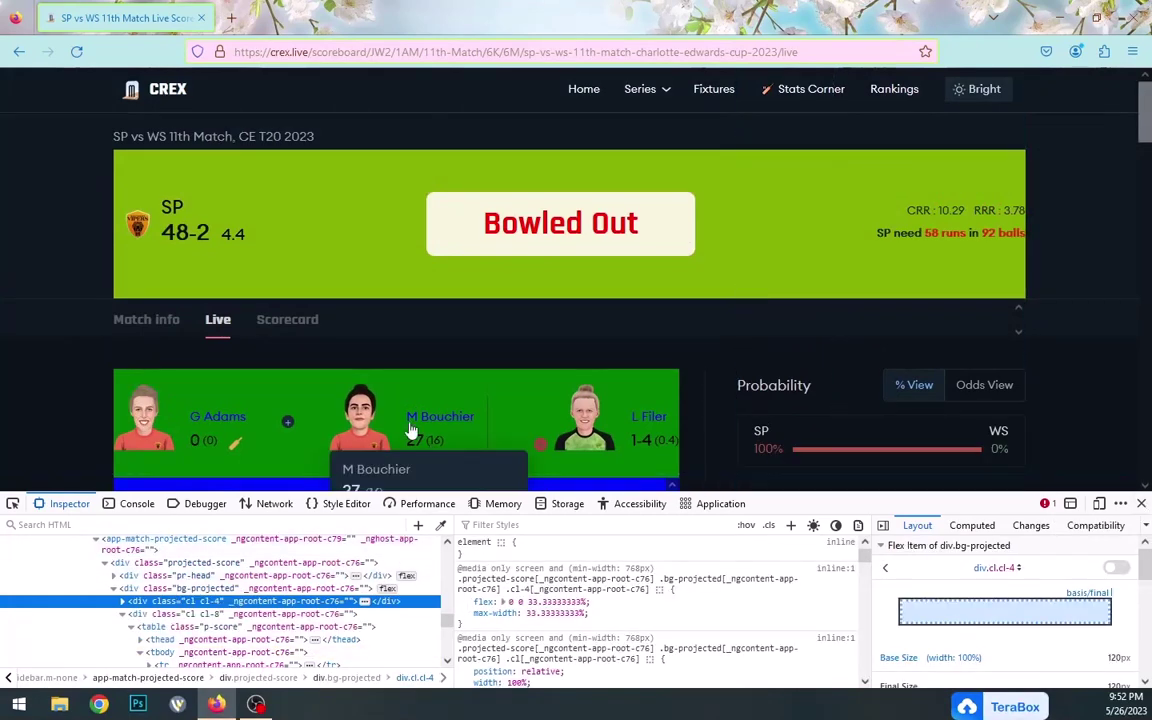
right_click(297, 273)
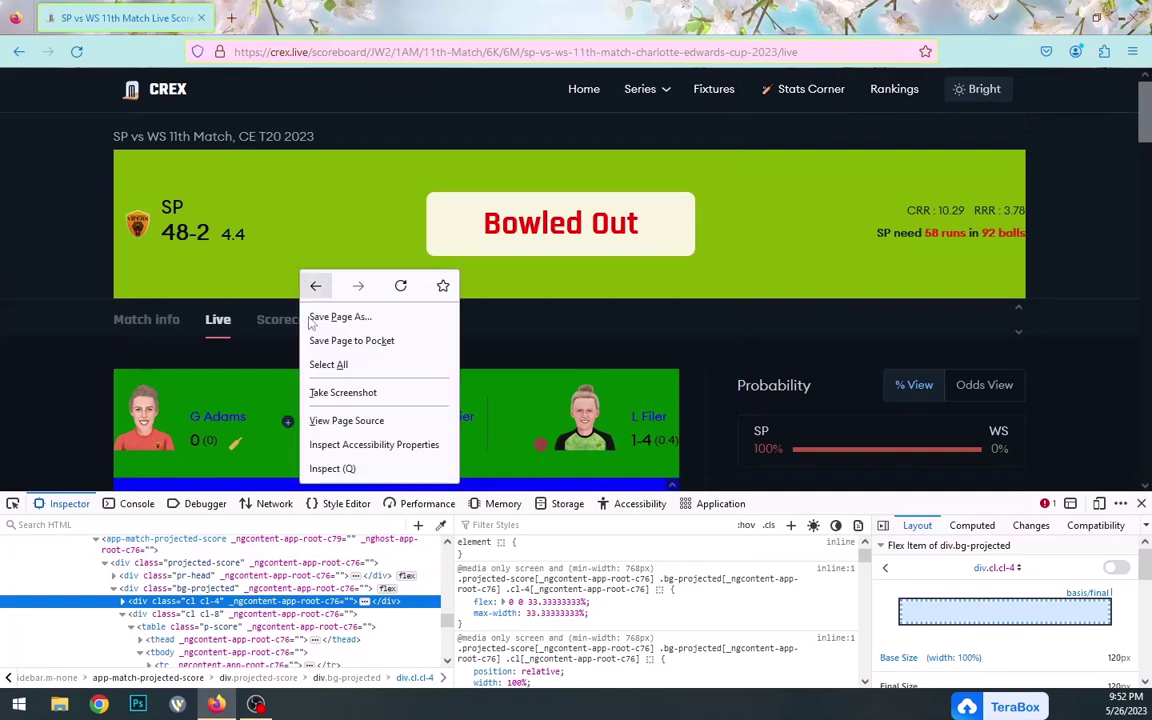
left_click(318, 468)
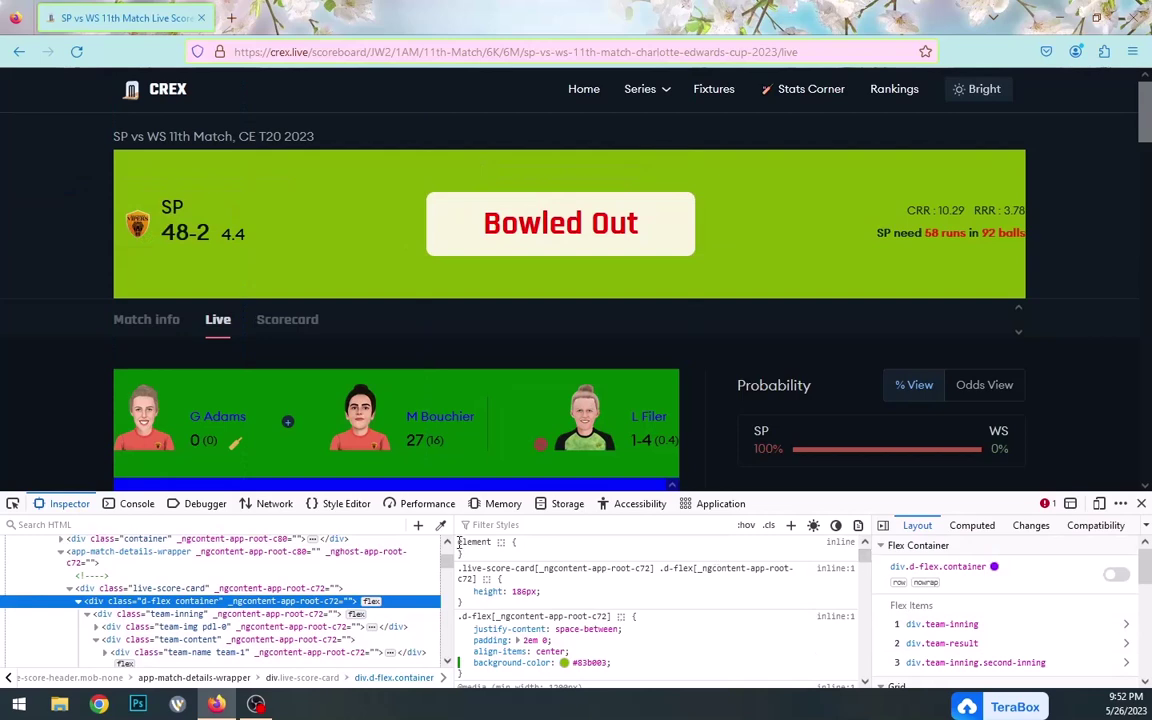
left_click_drag(459, 541, 460, 620)
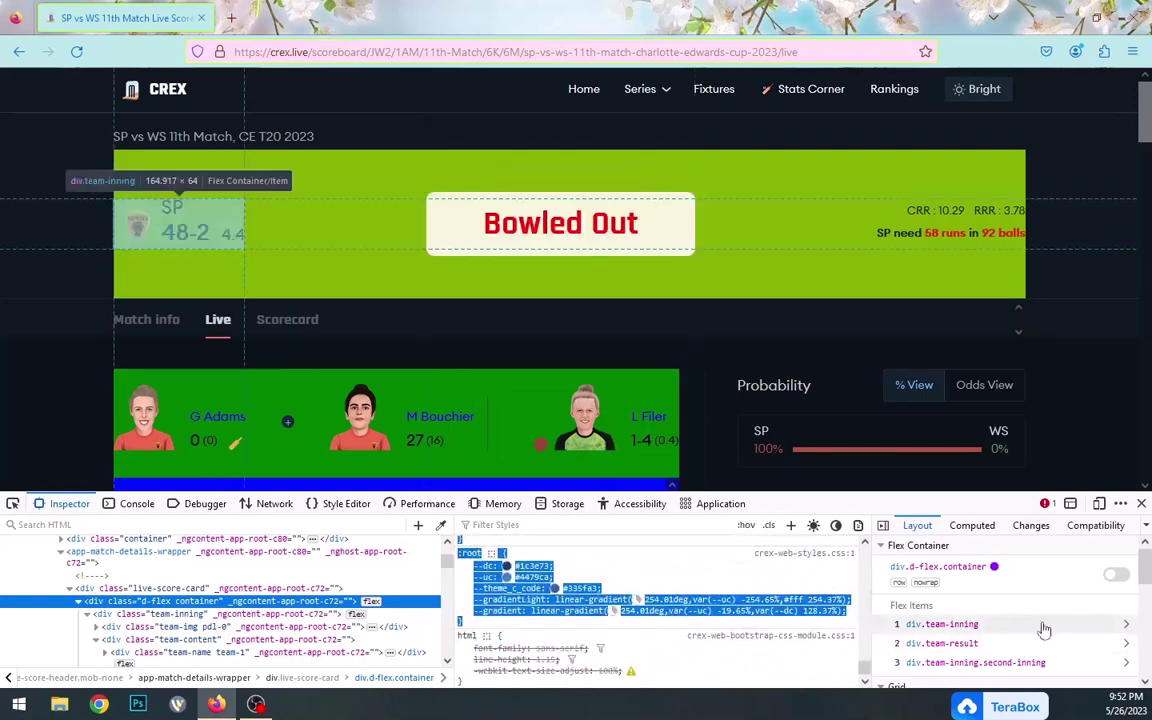
left_click_drag(1043, 628, 878, 556)
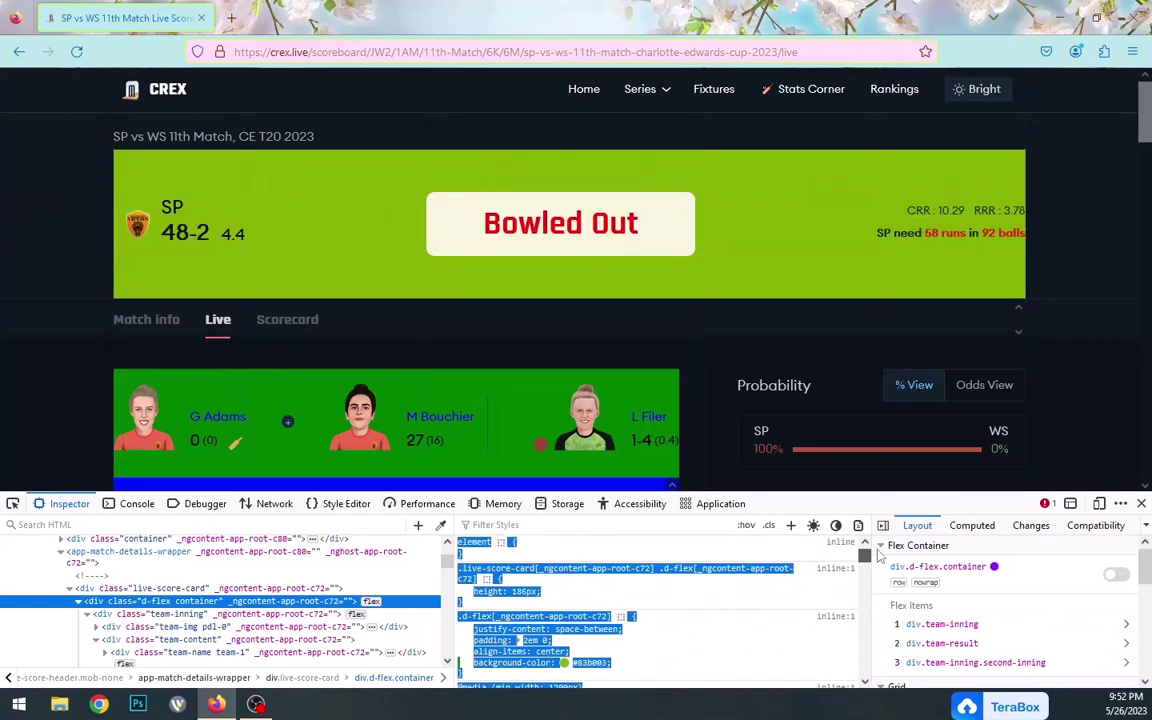
left_click(563, 675)
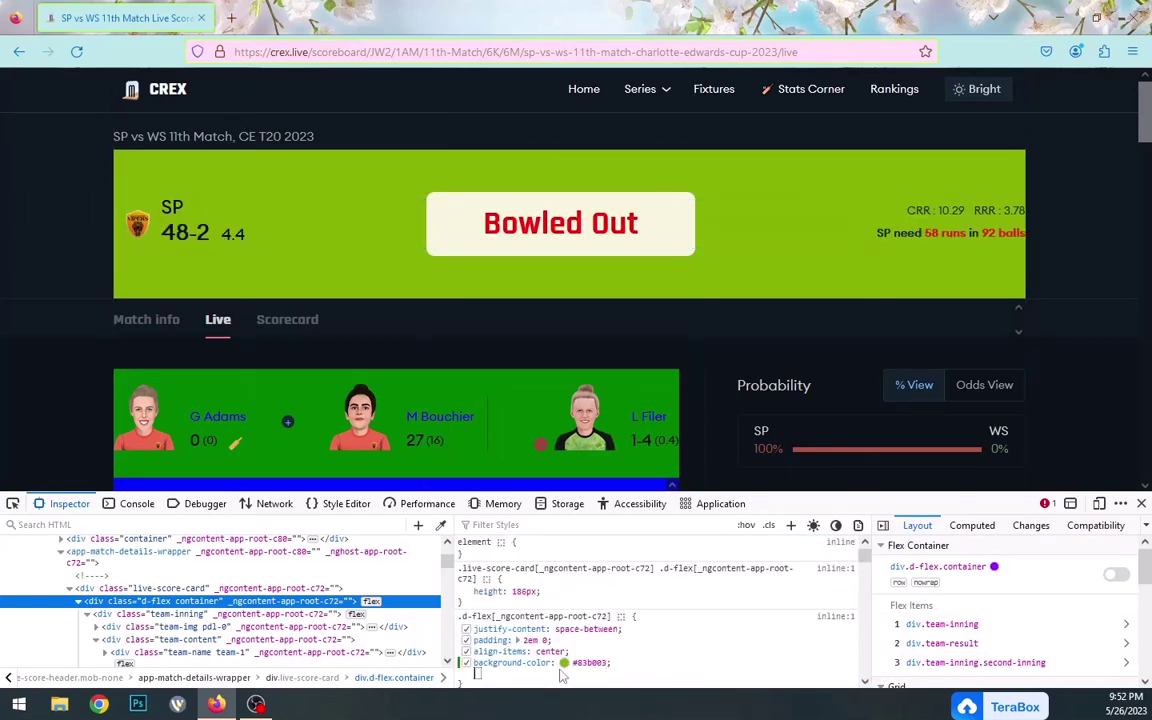
left_click_drag(563, 677, 457, 552)
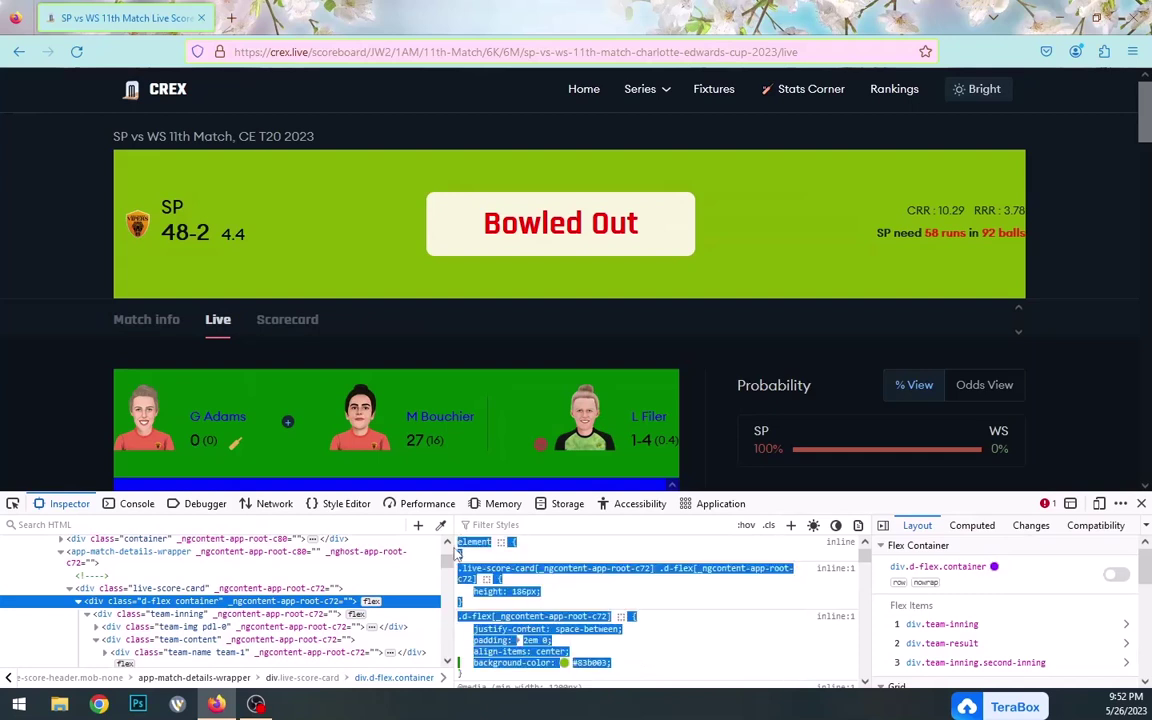
right_click(500, 565)
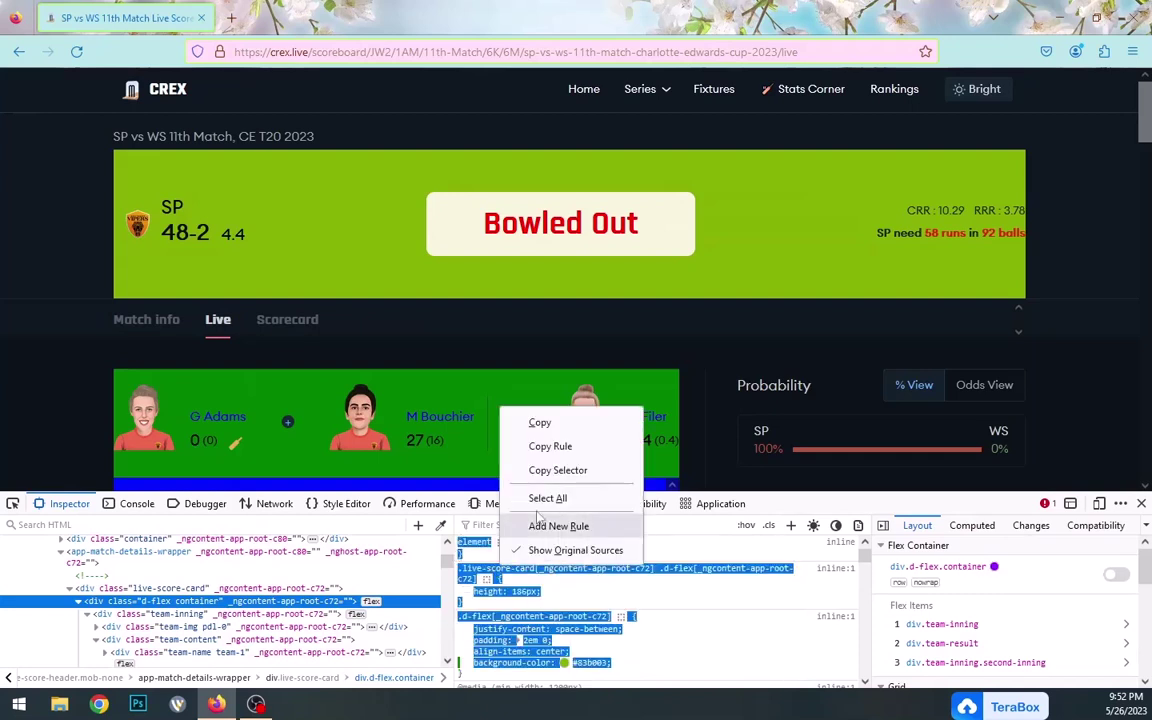
left_click(500, 379)
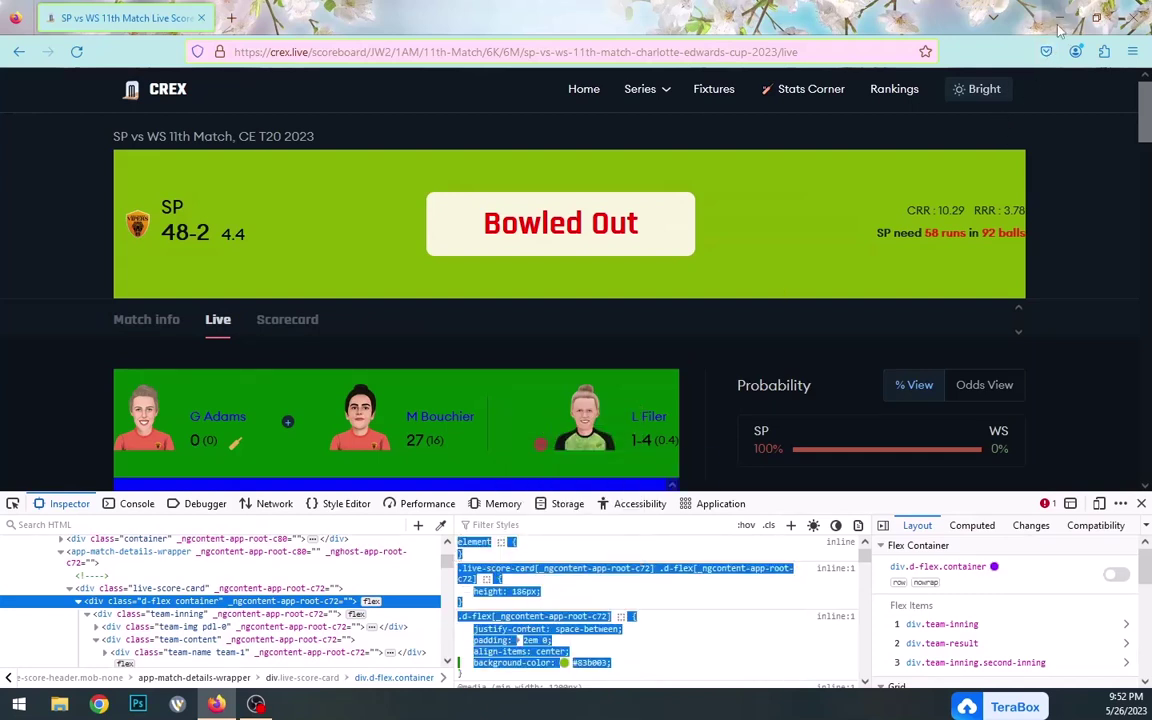
Go to the Windows desktop and create a new text document named Cricket Codin
key("super+d")
right_click(476, 148)
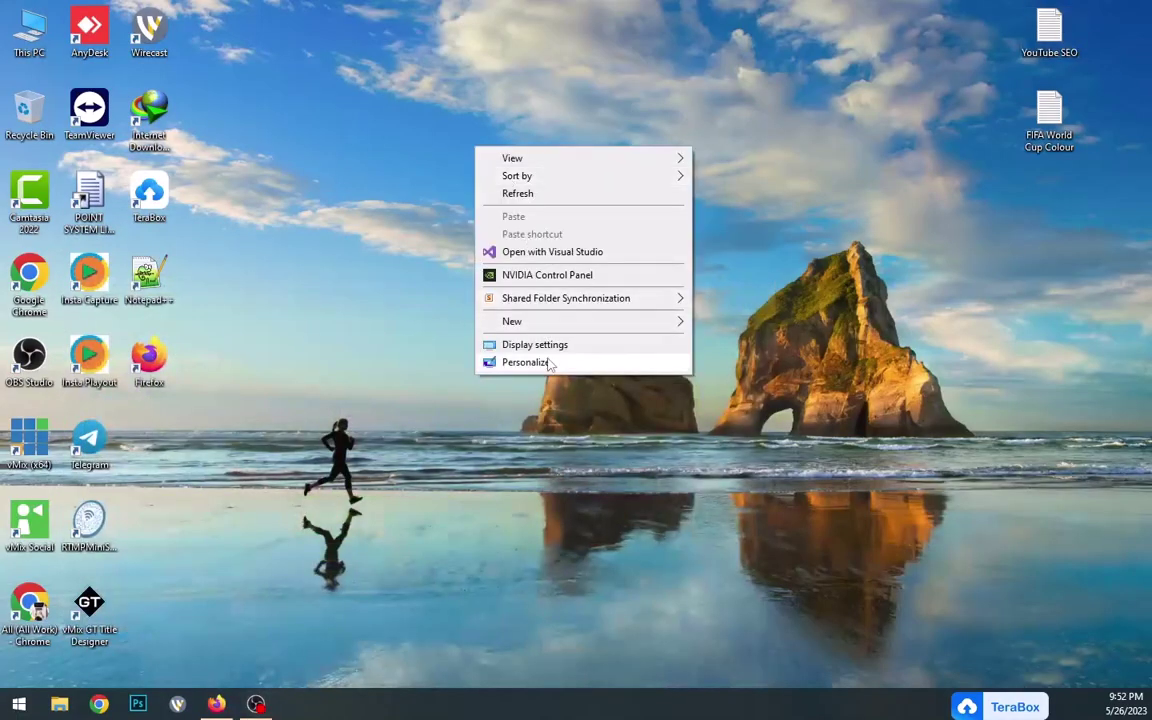
left_click(540, 321)
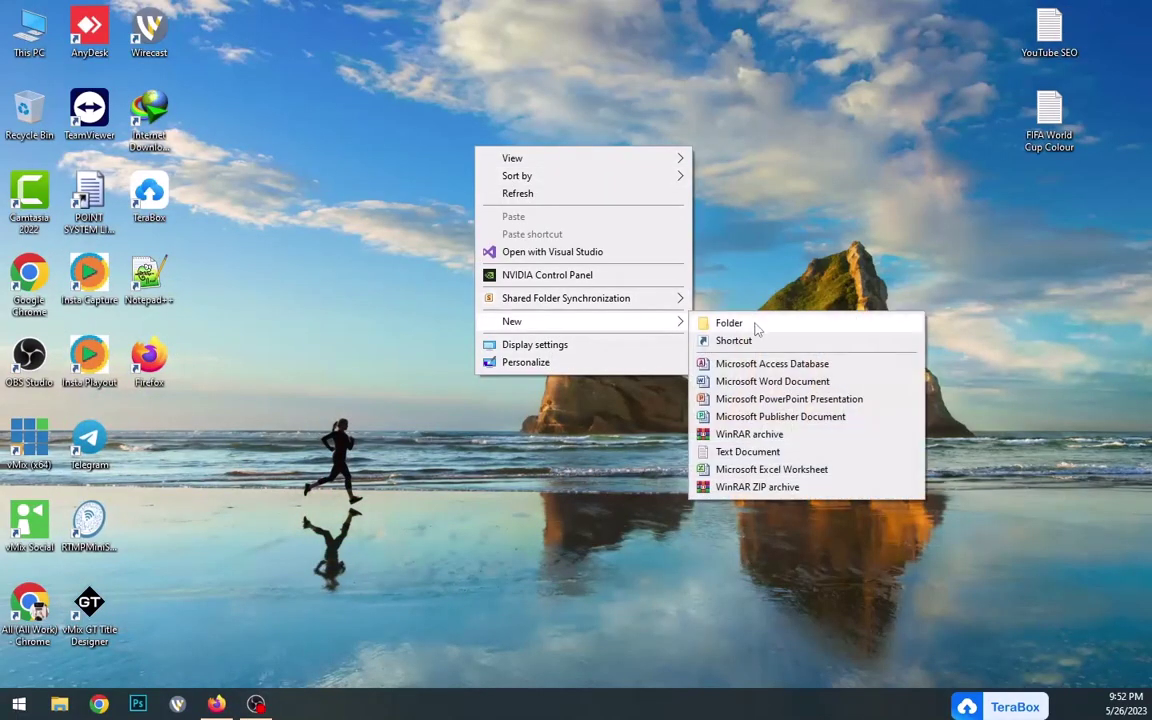
left_click(731, 451)
type("c")
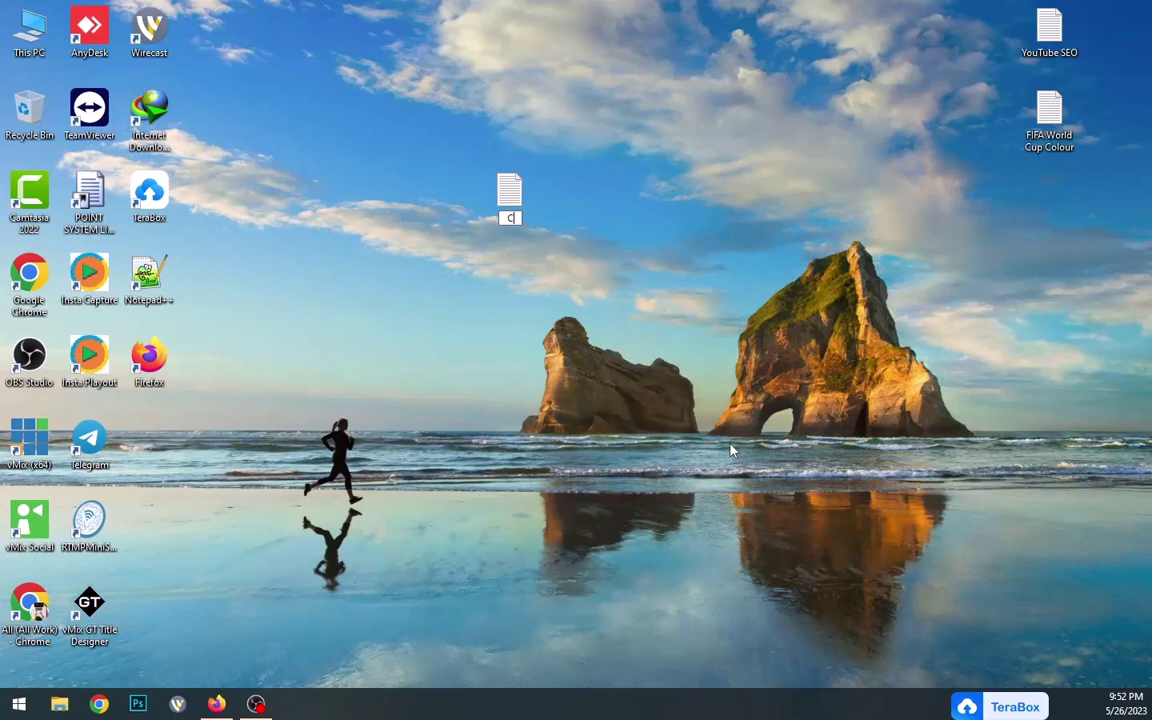
type("ricket Co")
key("shift+F10")
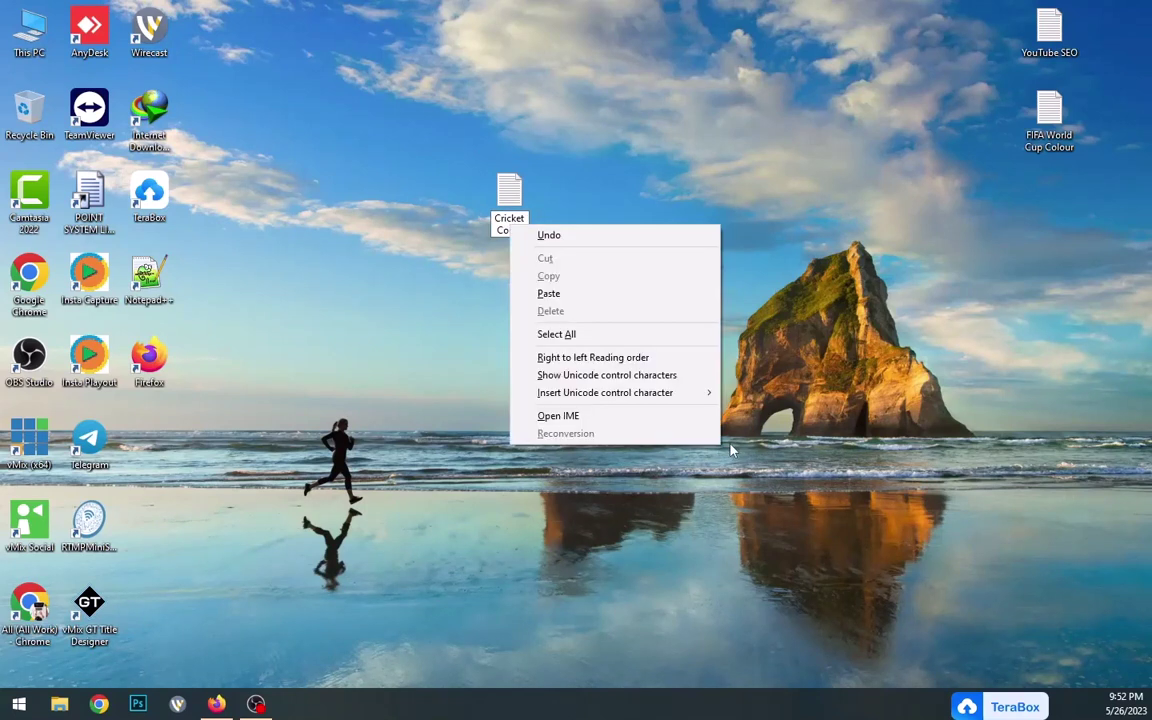
left_click(504, 292)
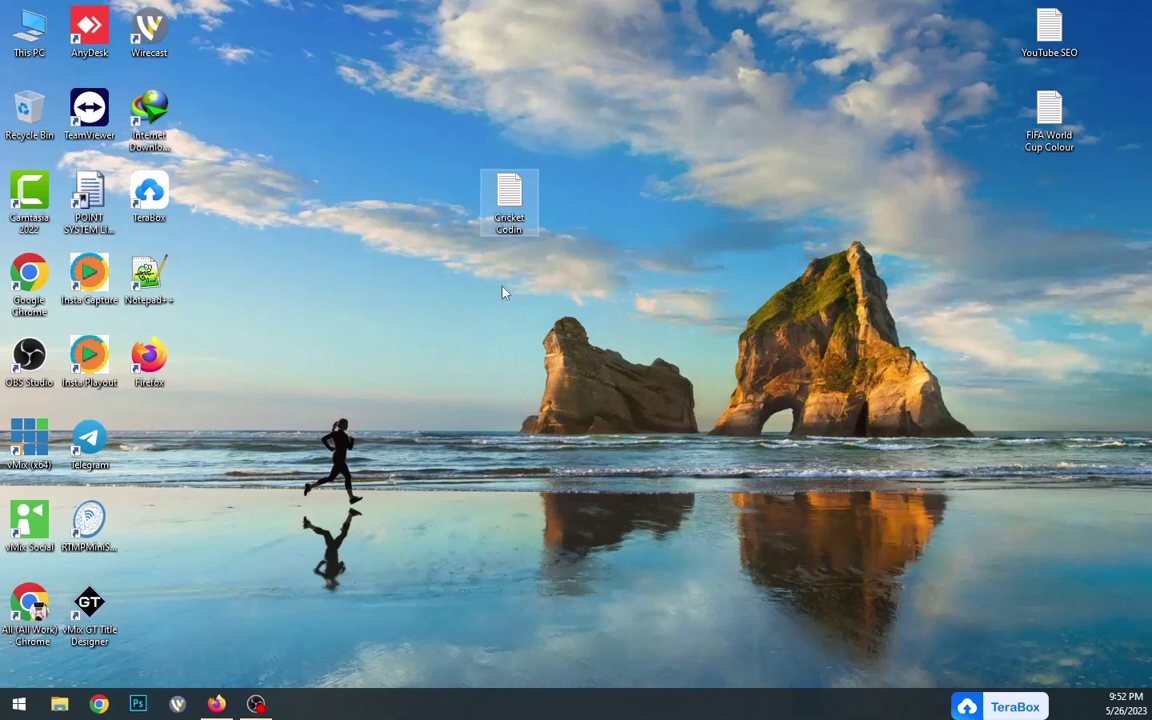
Open the Cricket Codin file in Notepad, paste the copied score card rules and add the missing closing brace
double_click(512, 229)
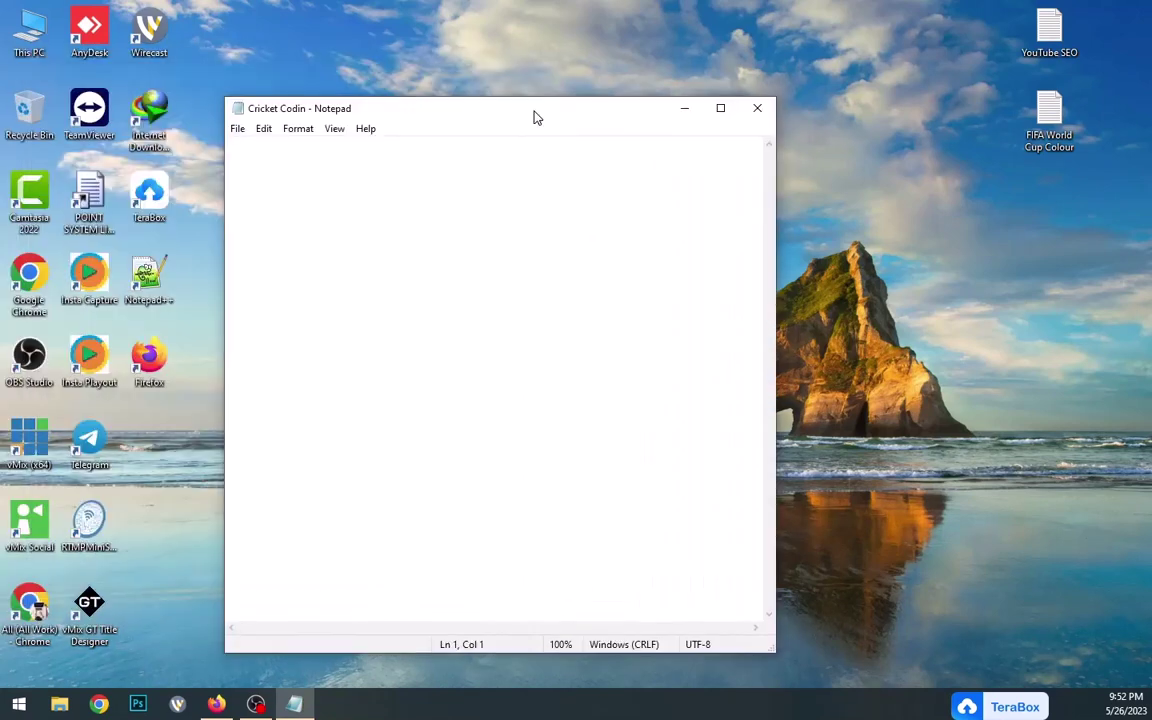
key("ctrl+v")
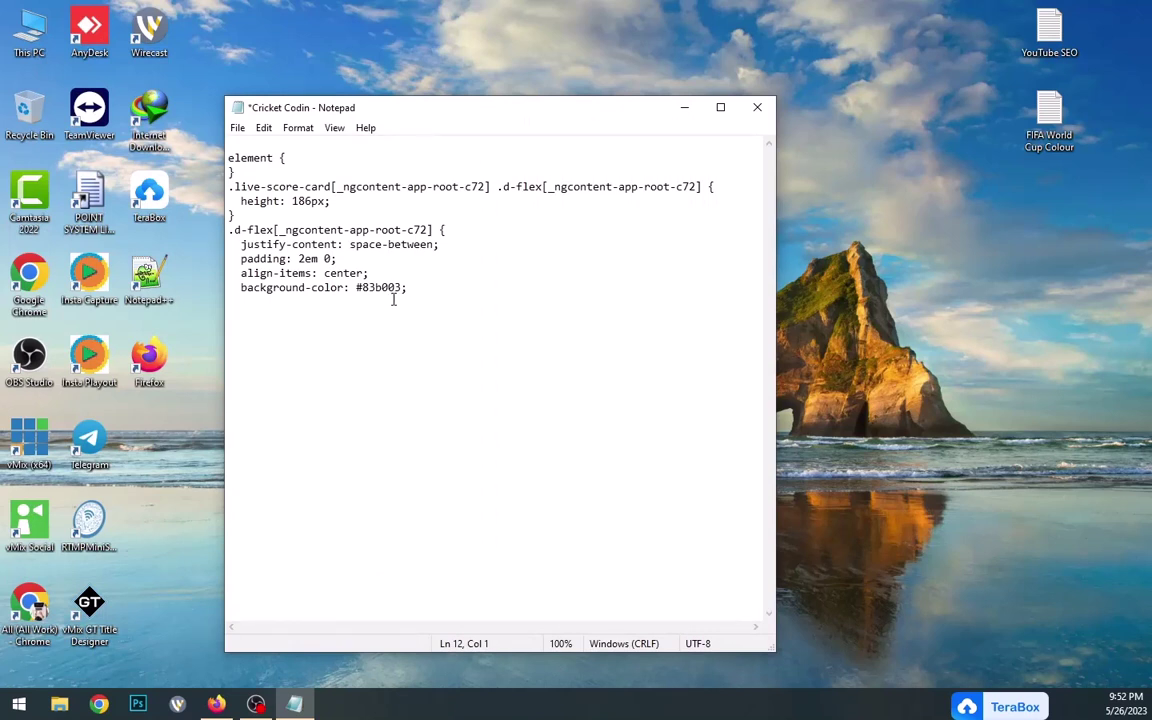
type("}")
left_click(256, 705)
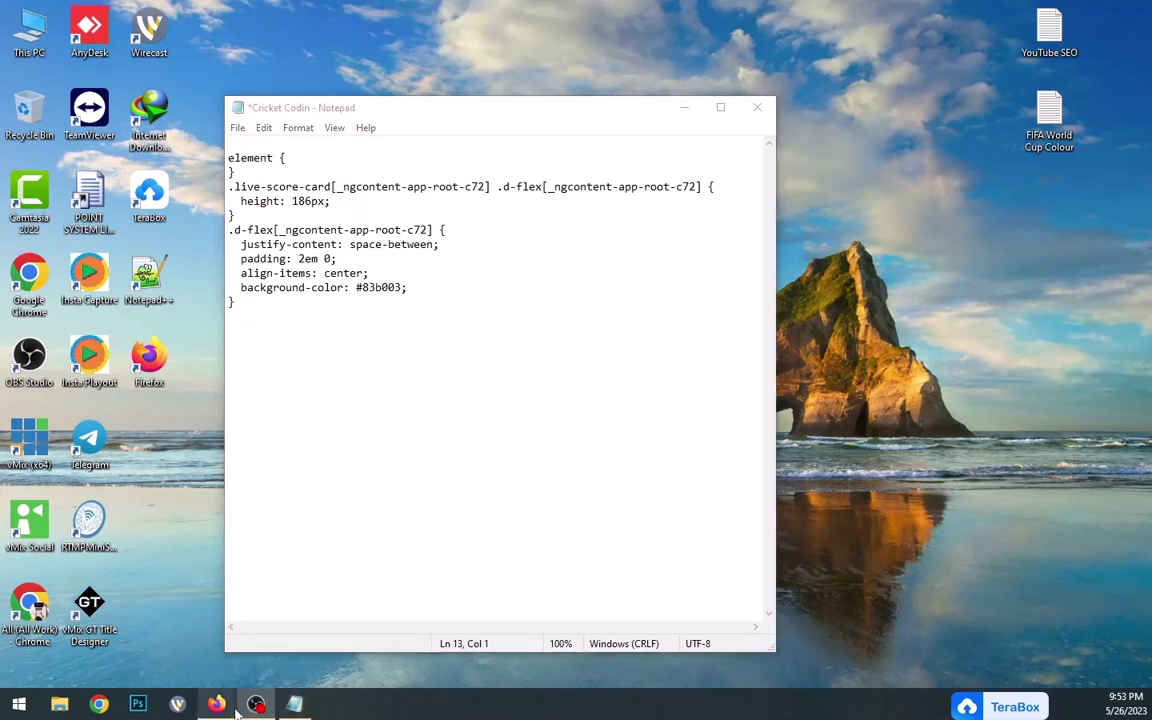
Switch back to Firefox, inspect the players' strip and copy its element and .playing-batsmen-wrapper rules
left_click(216, 705)
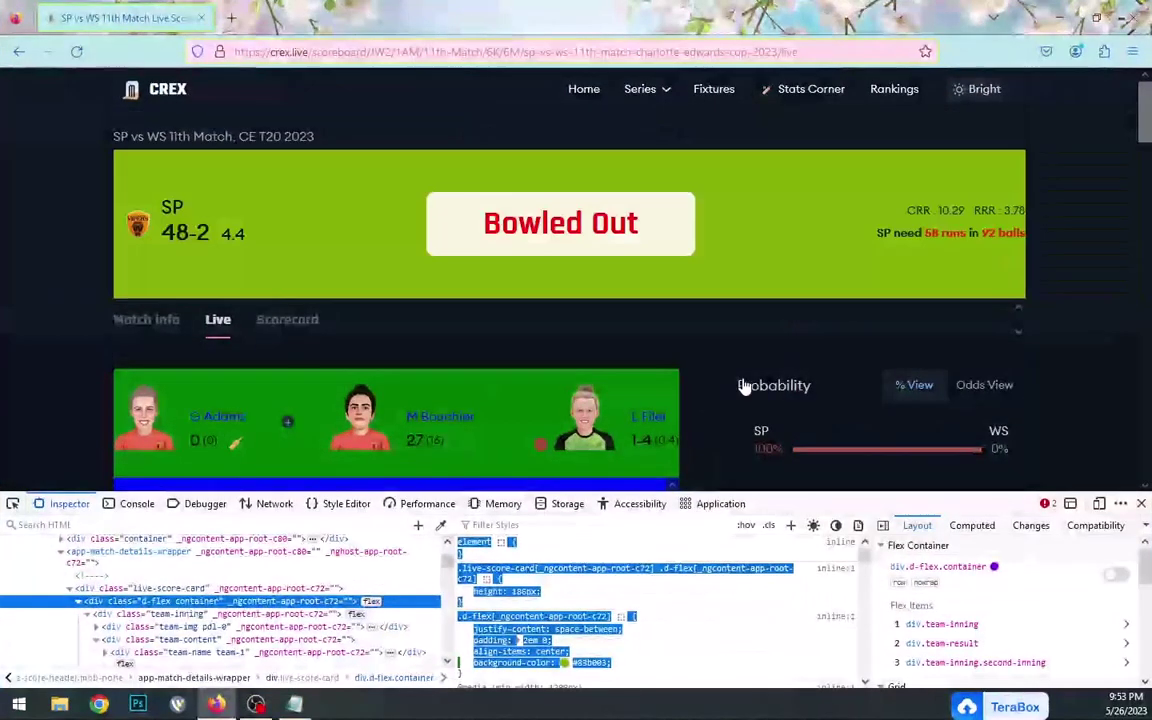
left_click_drag(1148, 128, 1148, 159)
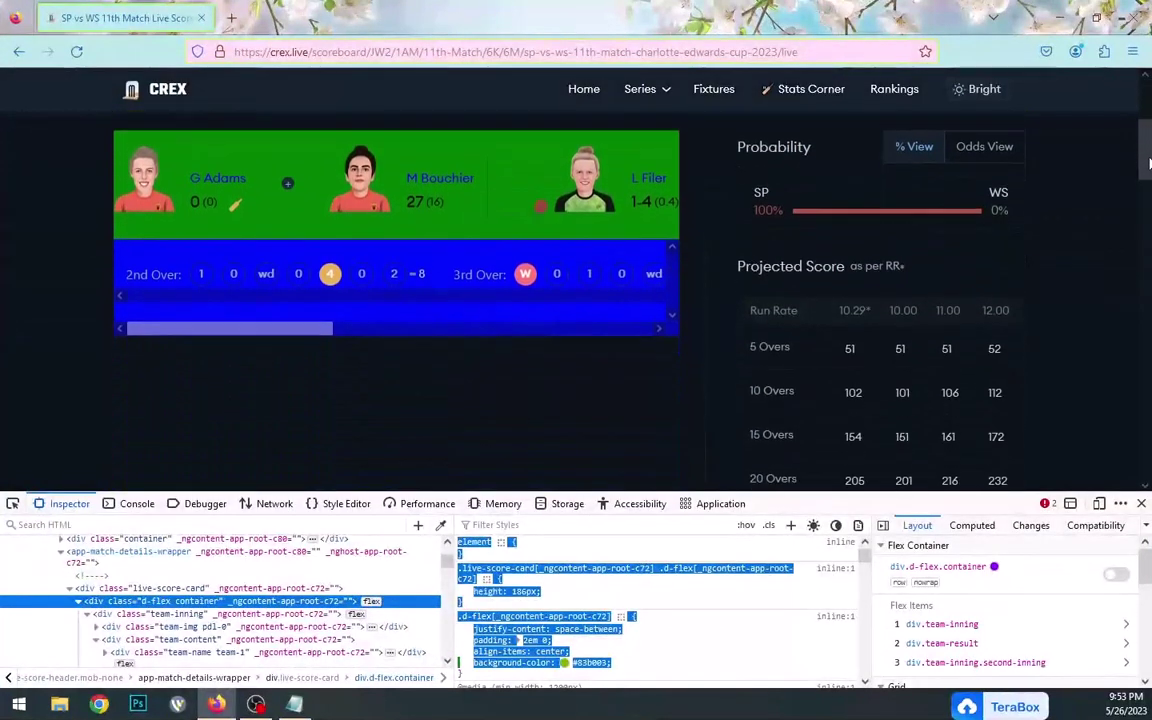
right_click(307, 219)
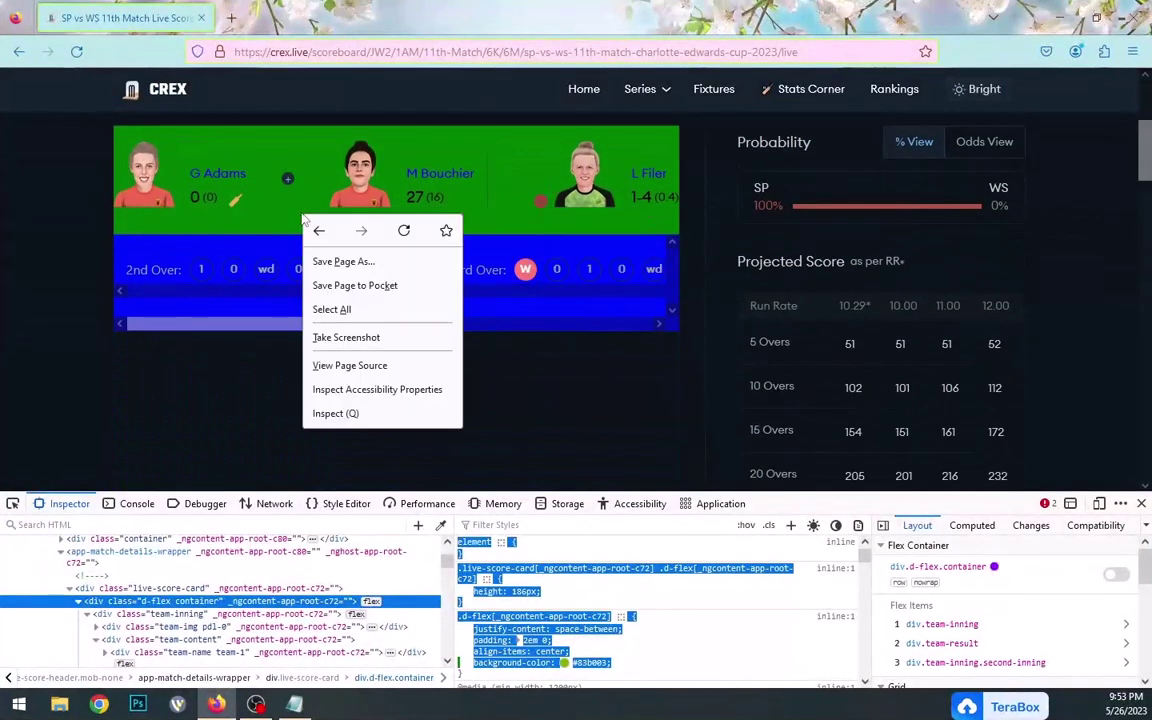
left_click(345, 434)
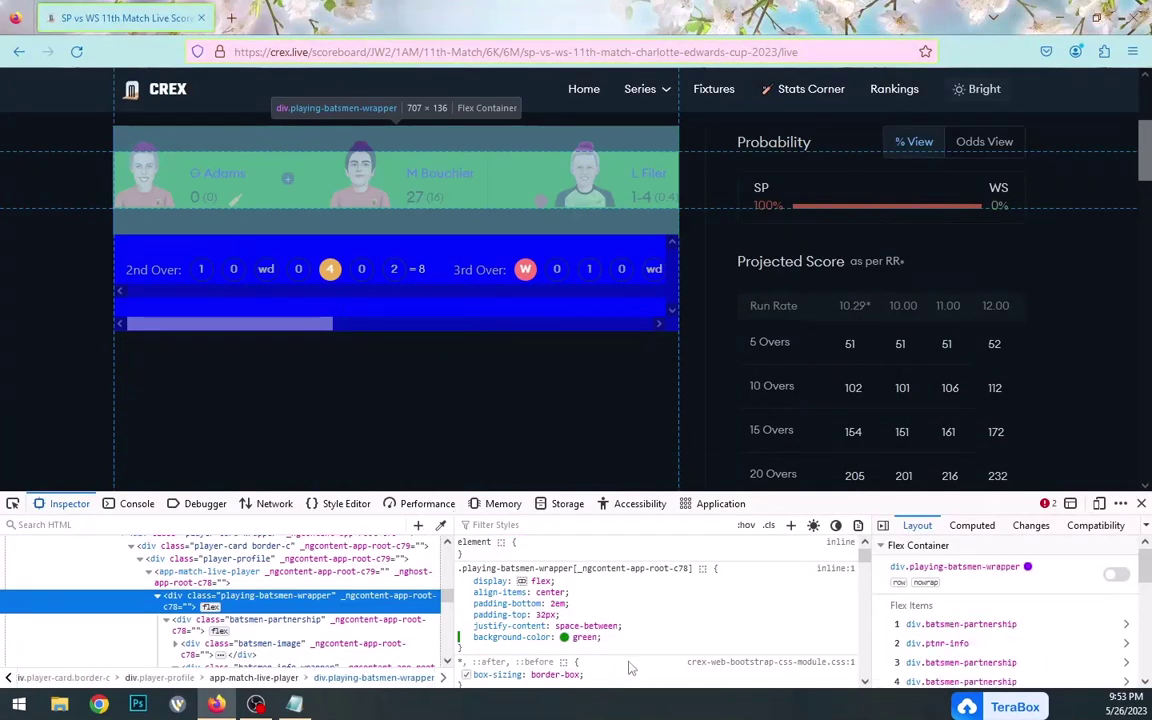
left_click_drag(556, 578, 463, 537)
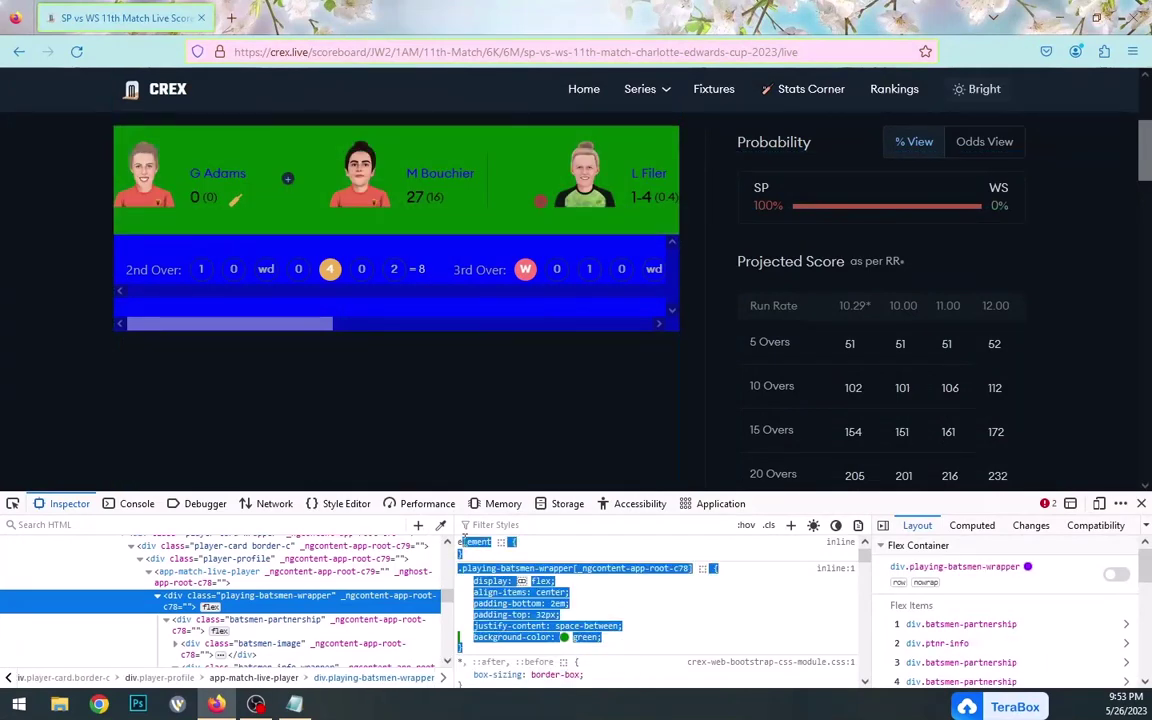
right_click(465, 547)
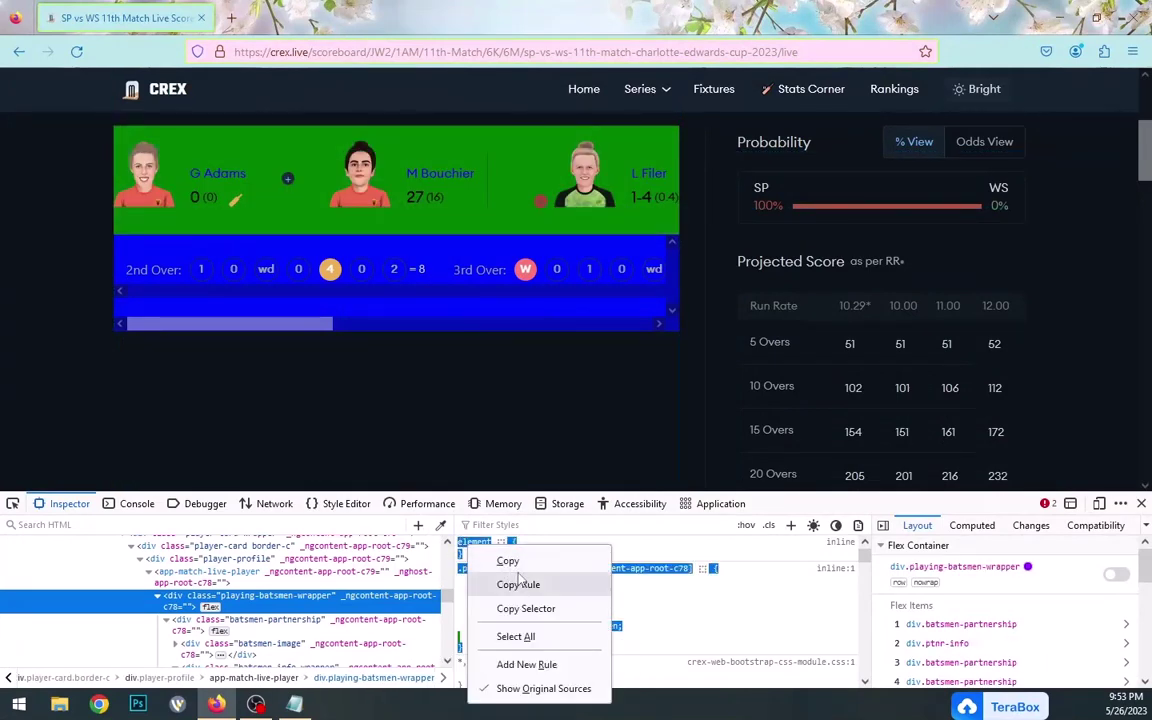
left_click(525, 558)
Paste the players' strip rules below the score card rules in the Cricket Codin Notepad file, separating the blocks with a blank line
left_click(294, 704)
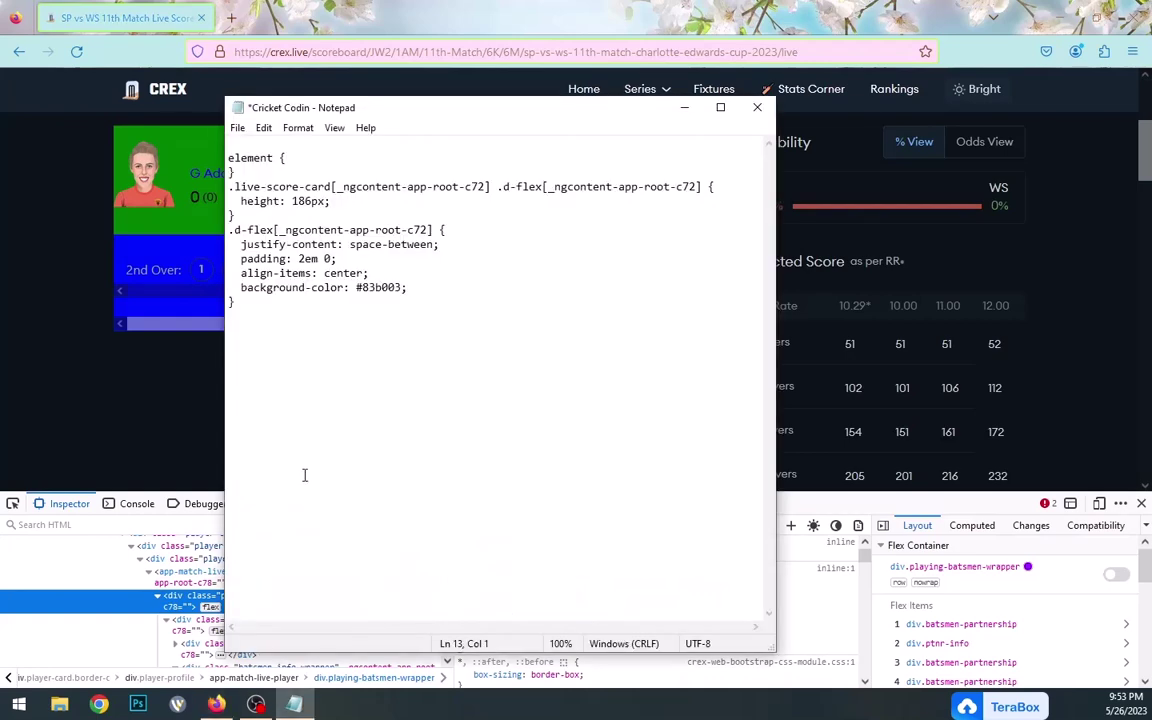
key("ctrl+v")
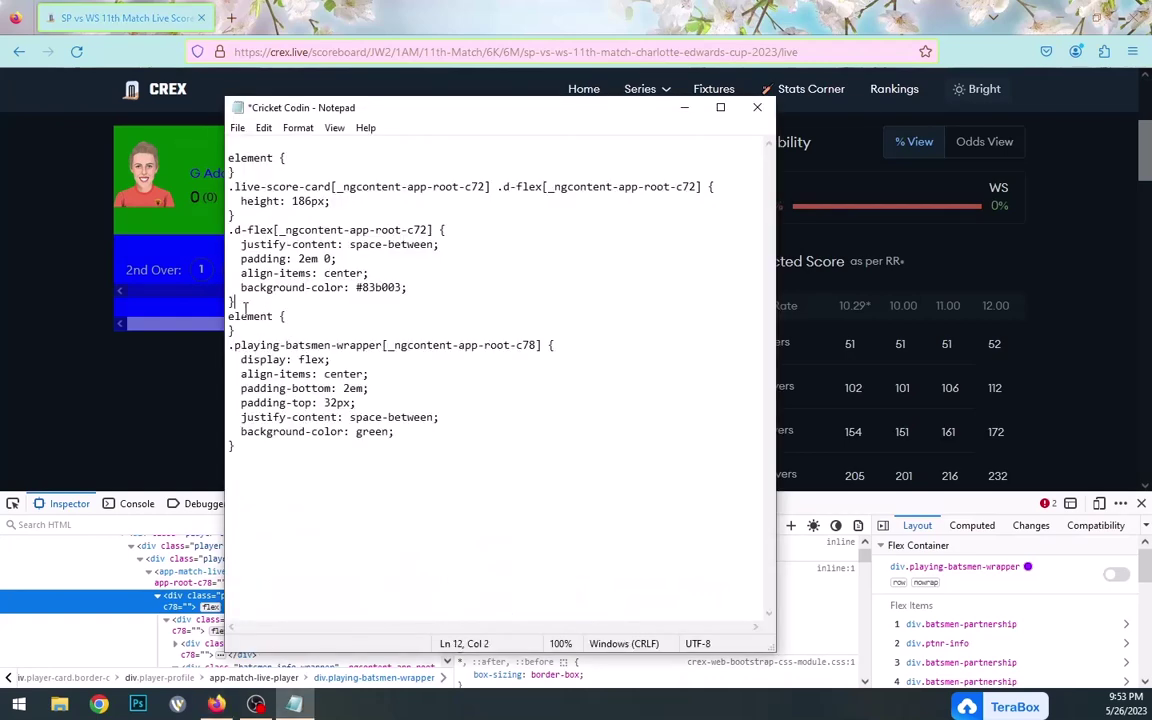
key("Return")
left_click(250, 461)
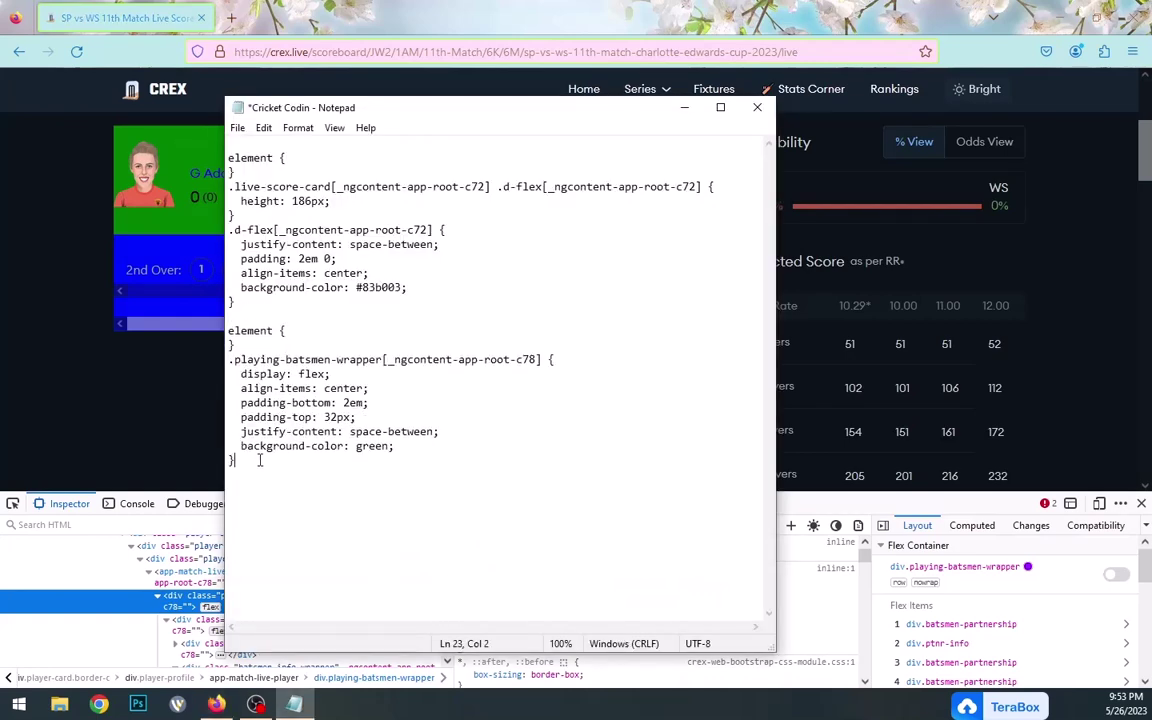
key("Return")
Return to Firefox, inspect the overs timeline and copy its element and #slider rules, including the background-color declaration
left_click(90, 405)
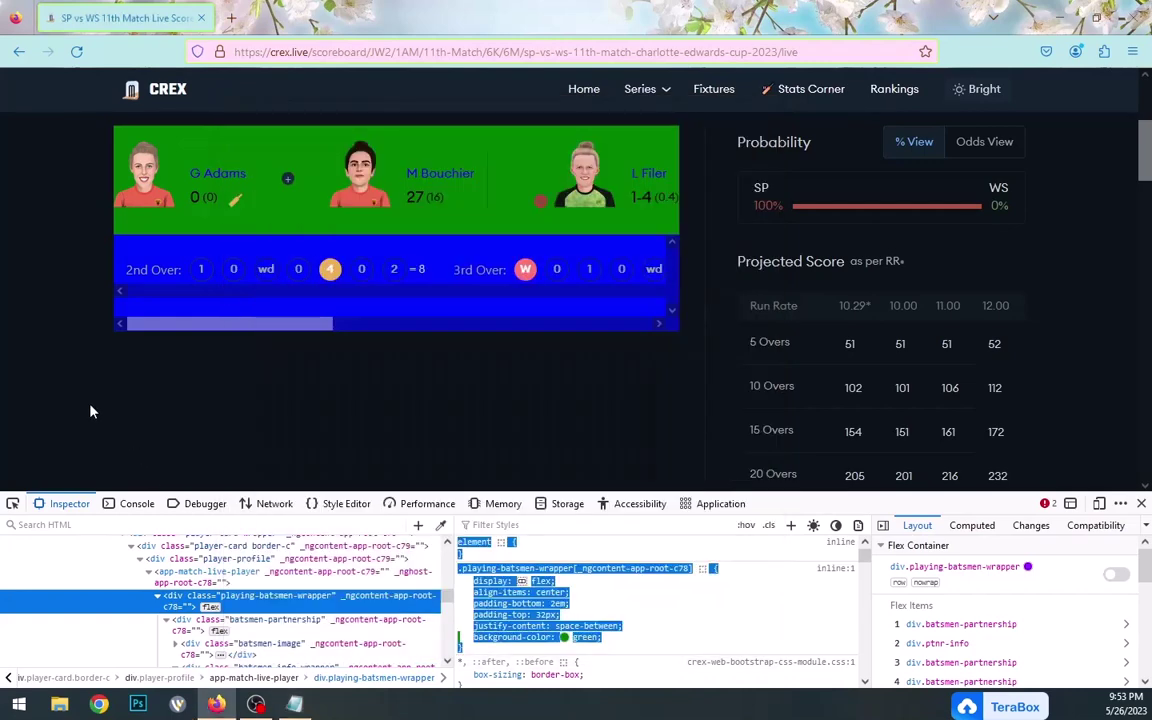
right_click(210, 256)
left_click(262, 447)
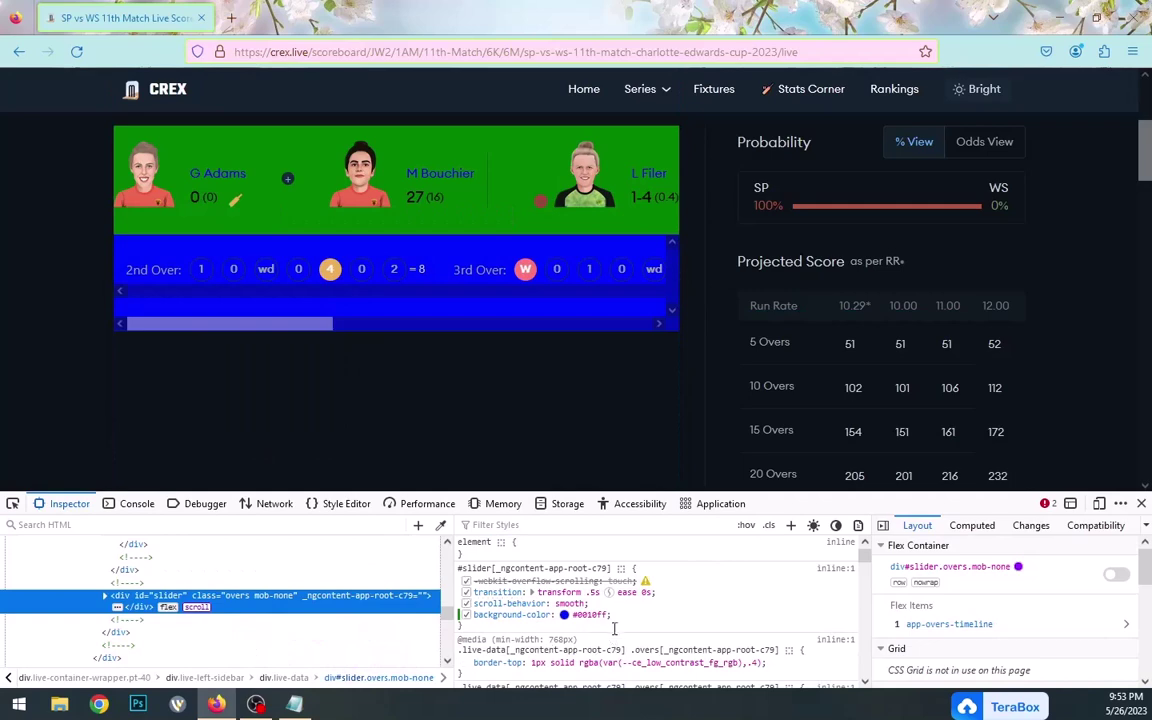
left_click_drag(616, 619, 458, 547)
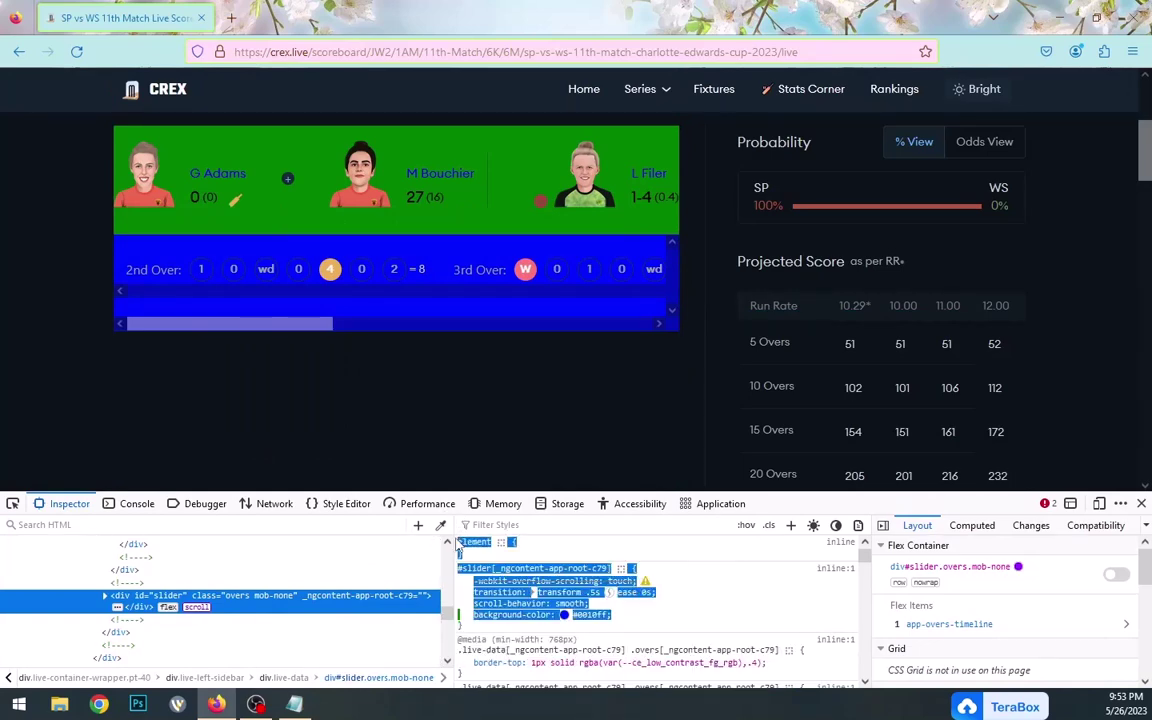
right_click(514, 608)
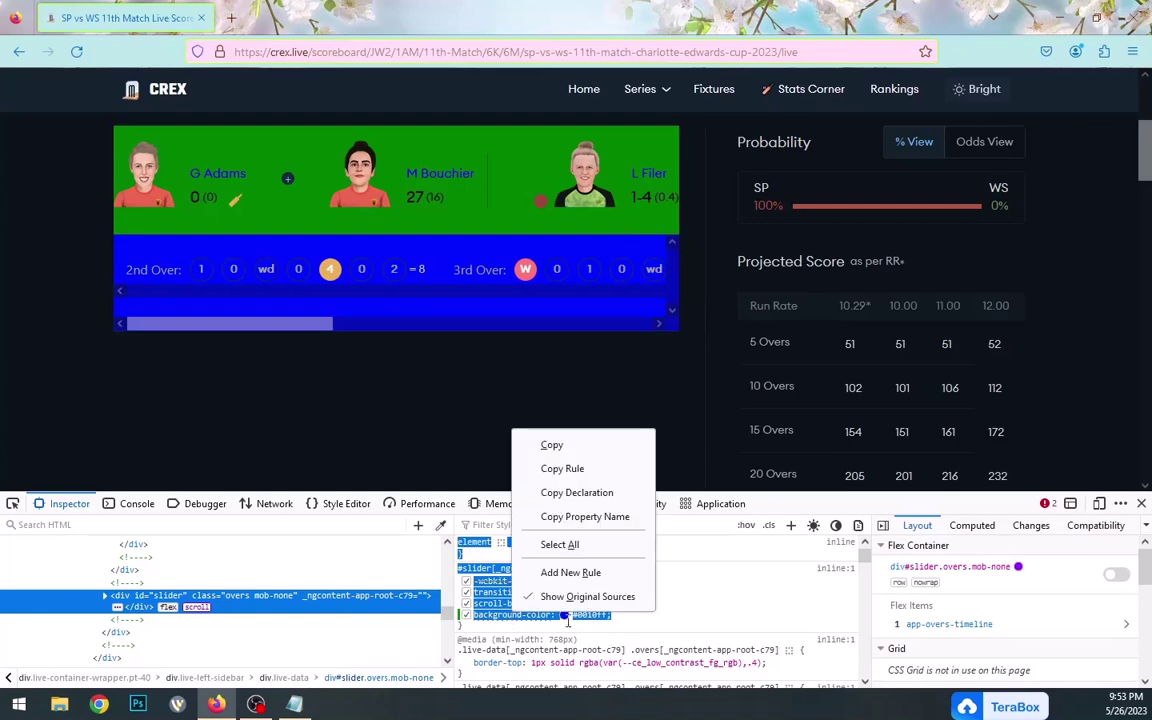
left_click(558, 453)
Paste the overs timeline rules at the end of the Cricket Codin Notepad file, save it and return to the score page in Firefox
left_click(294, 704)
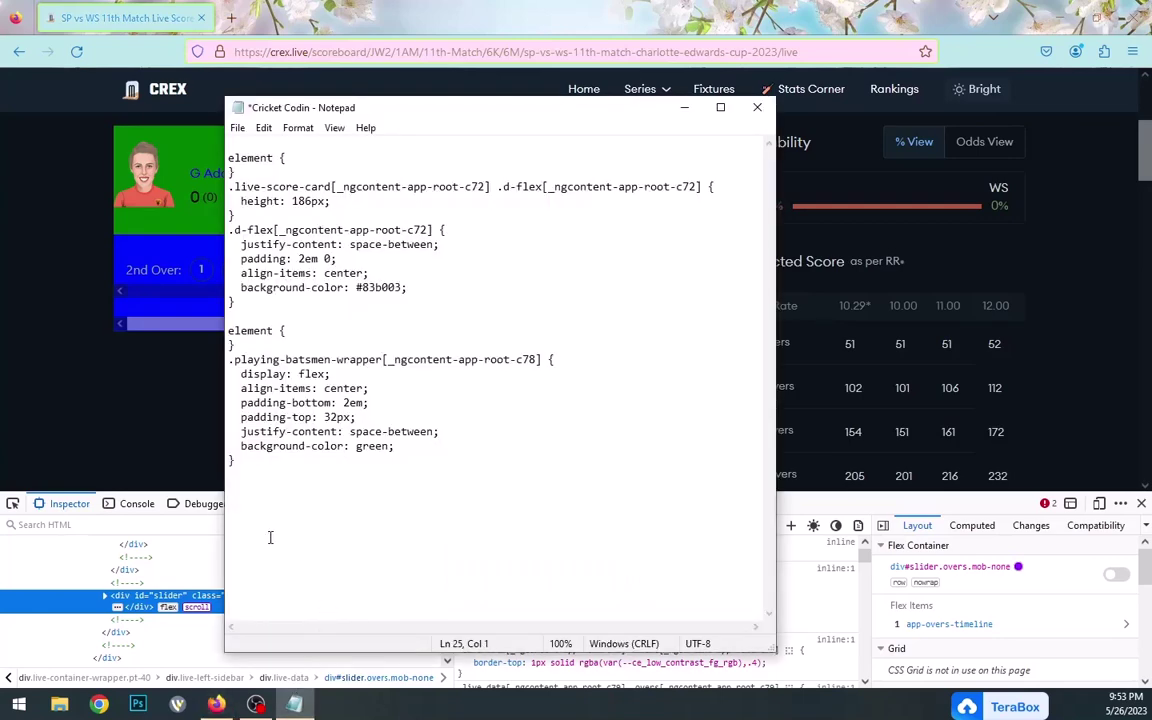
key("ctrl+v")
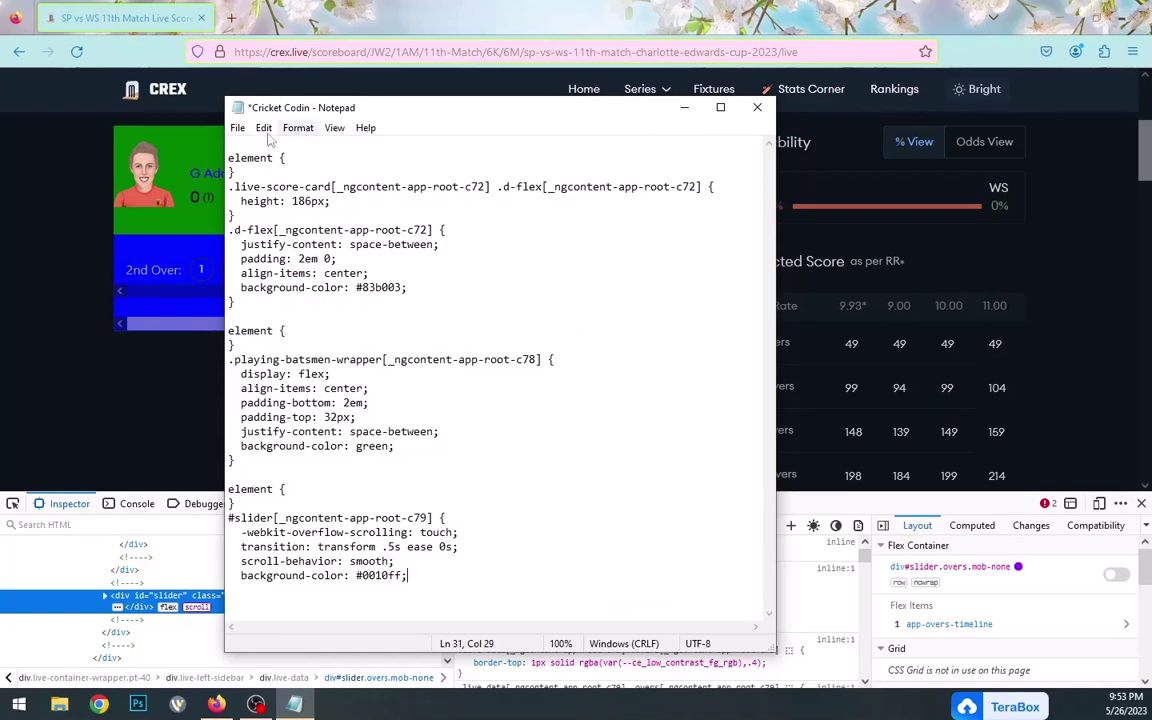
left_click(237, 127)
left_click(262, 199)
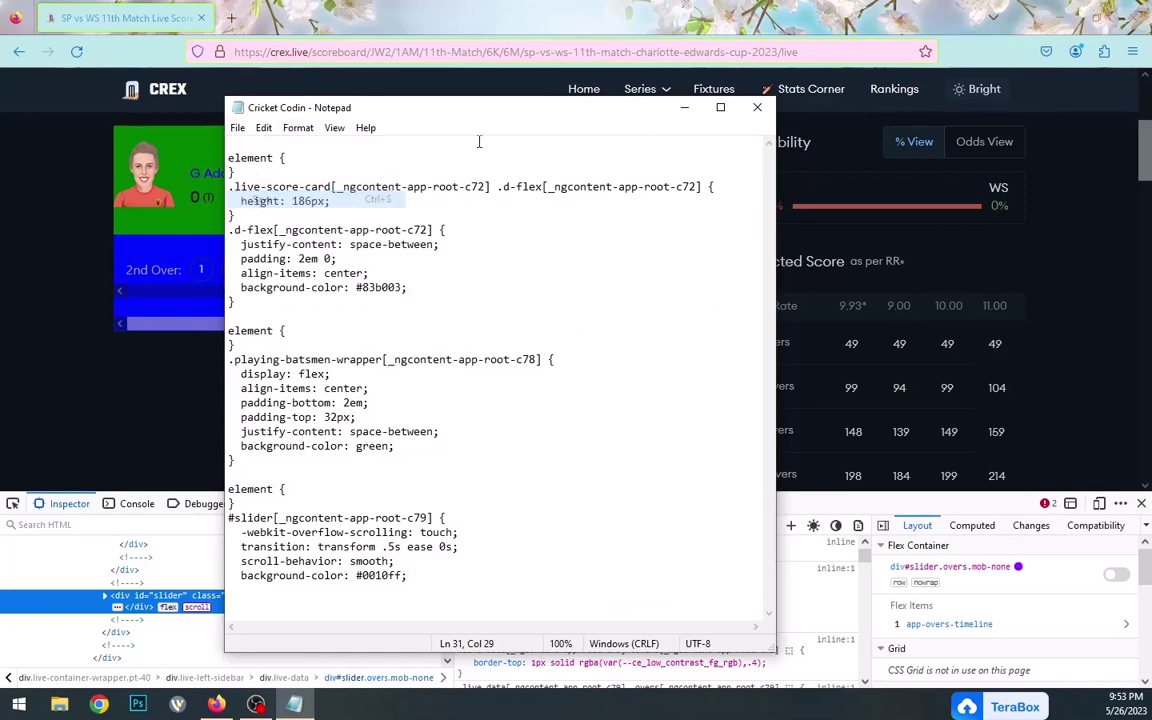
left_click(684, 107)
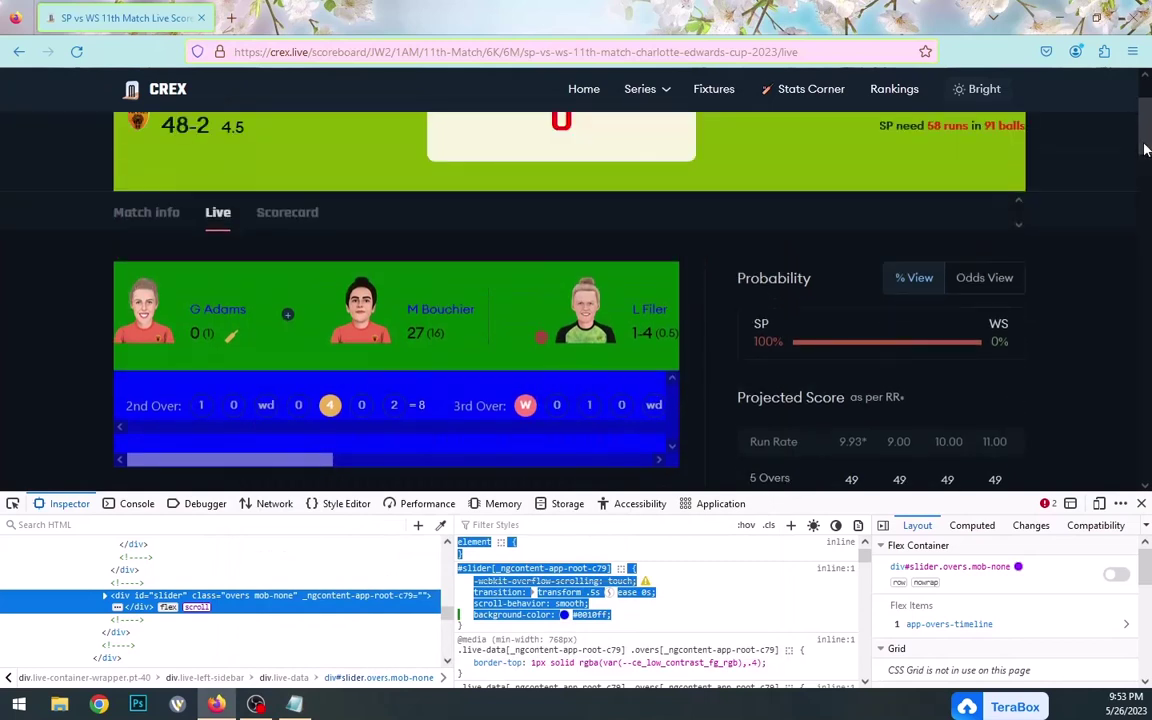
scroll(1148, 120, "up", 3)
scroll(1148, 120, "down", 1)
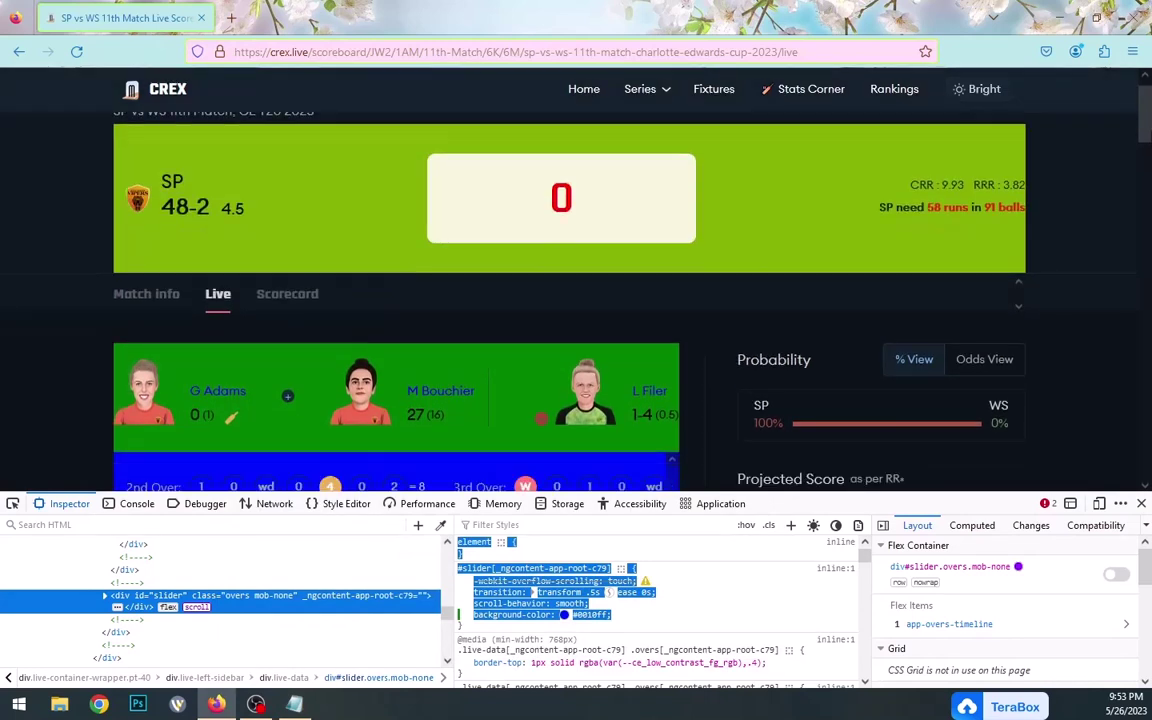
Close the page inspector, switch to OBS and add a new window capture source named Live Sources
left_click(1142, 505)
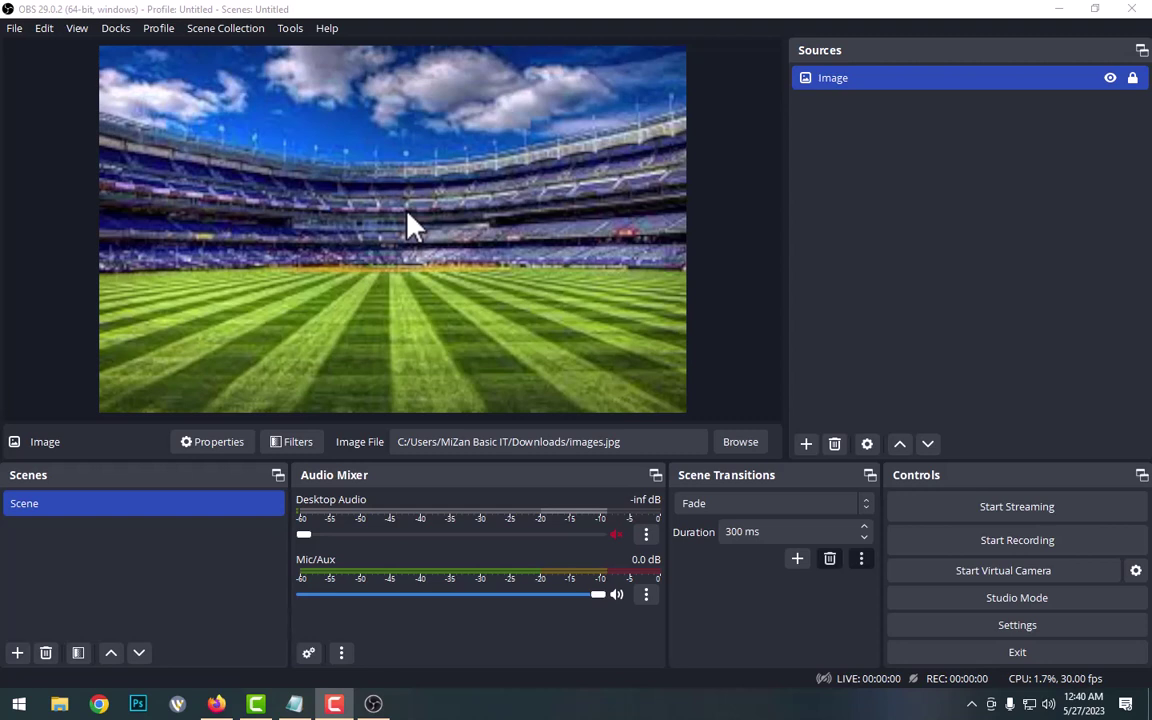
left_click(808, 445)
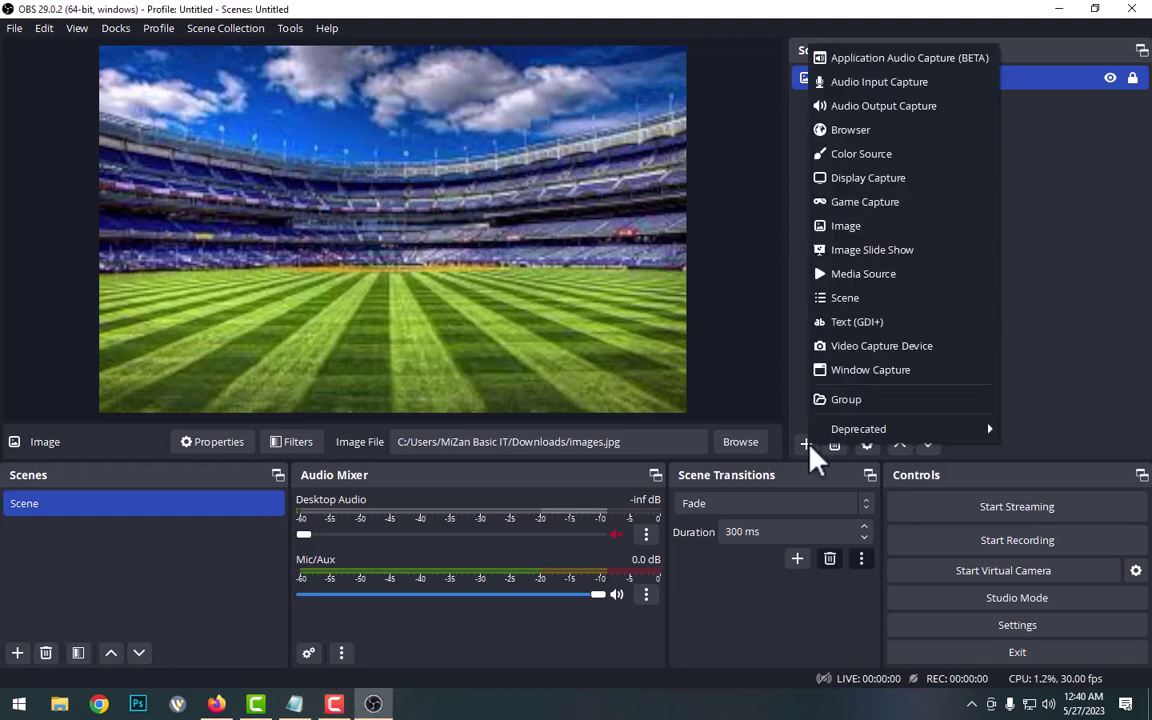
left_click(864, 372)
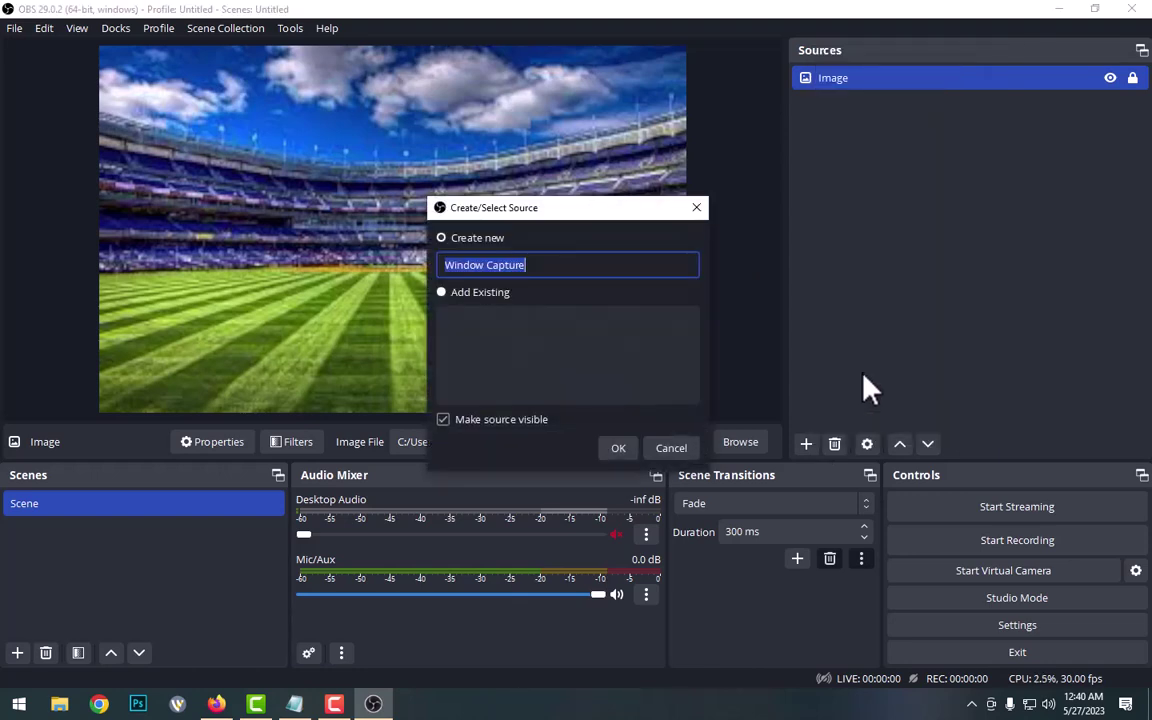
type("Liv")
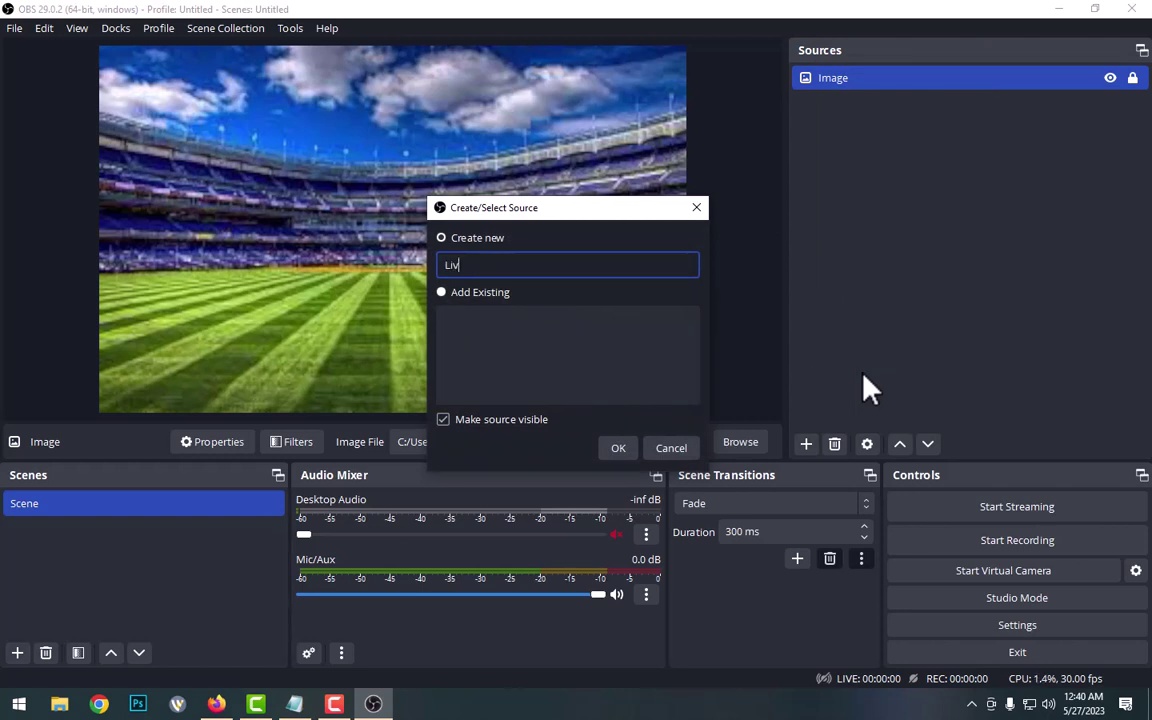
type("e Sources")
left_click(620, 448)
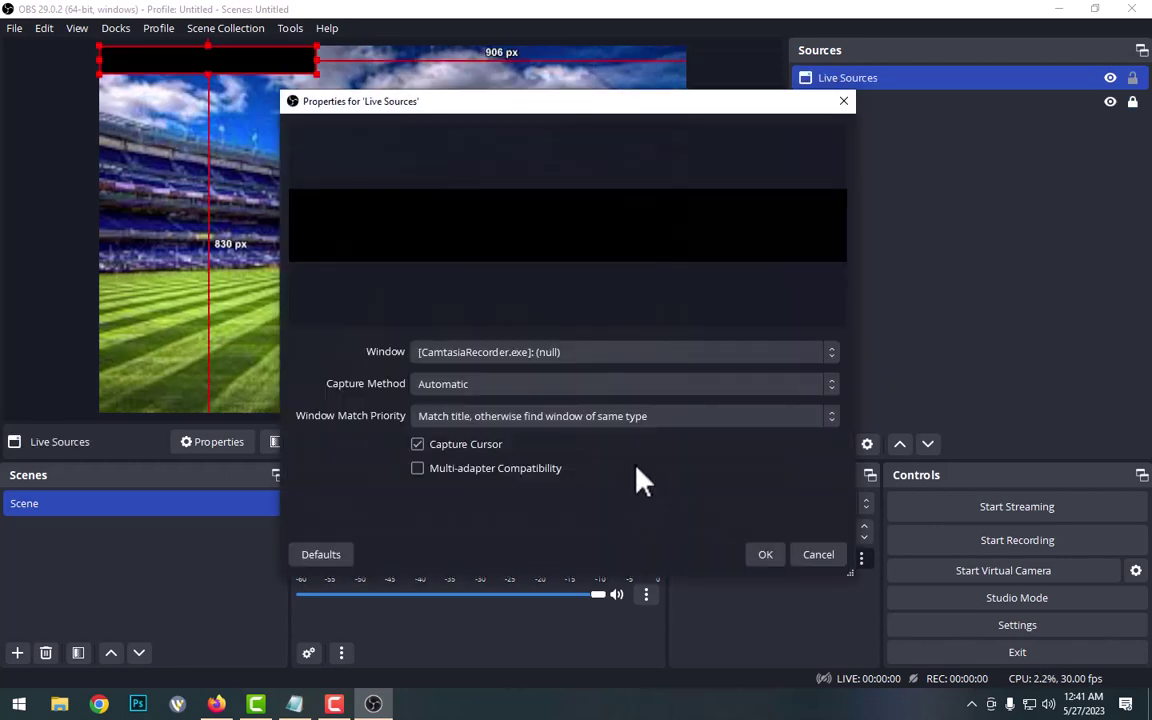
Bring up the Firefox score page so its window can be captured, then return to OBS and close the Live Sources properties
left_click(545, 354)
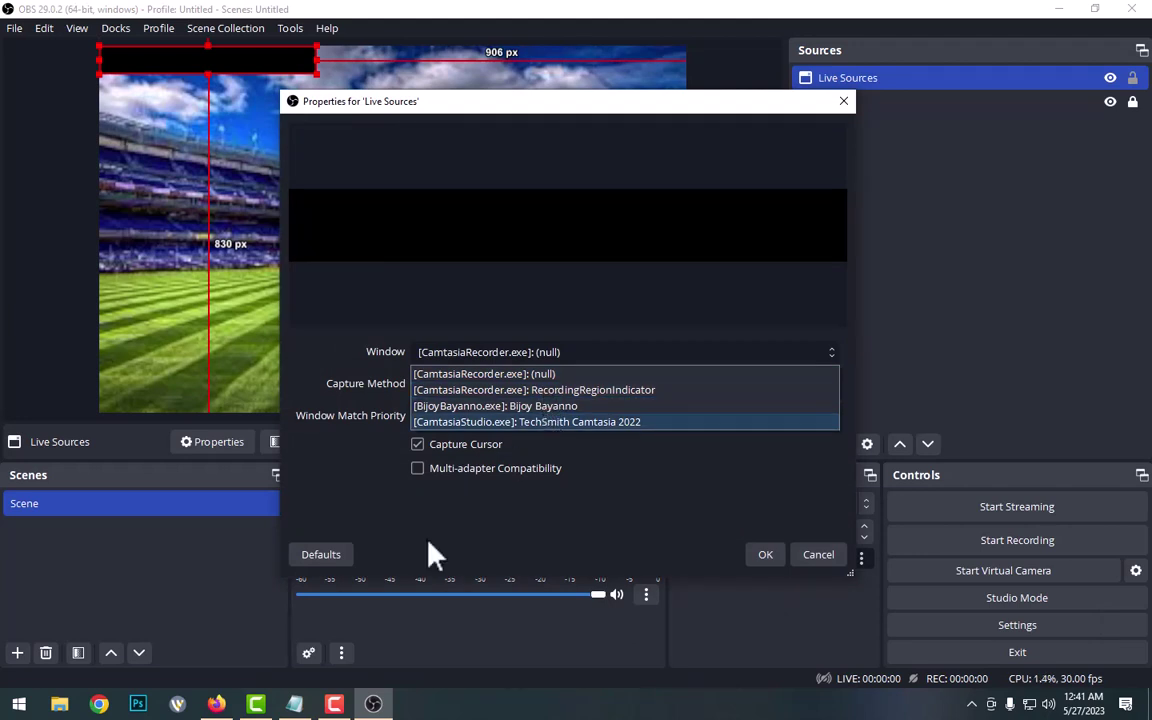
left_click(217, 700)
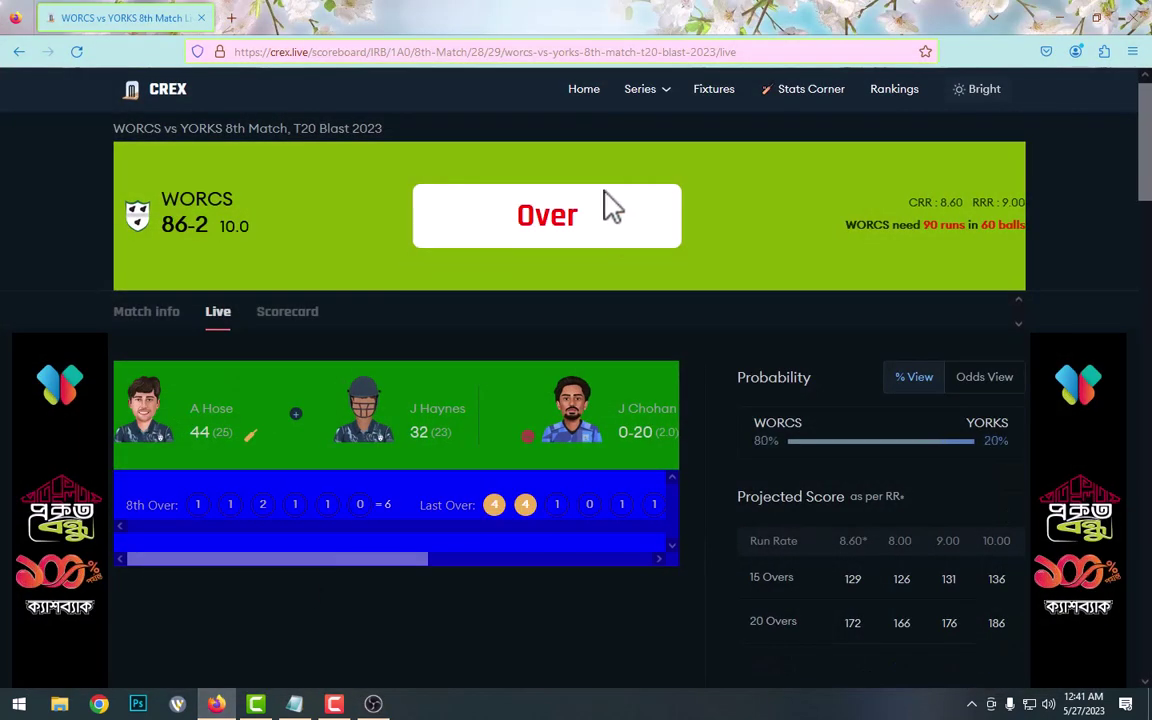
left_click(373, 704)
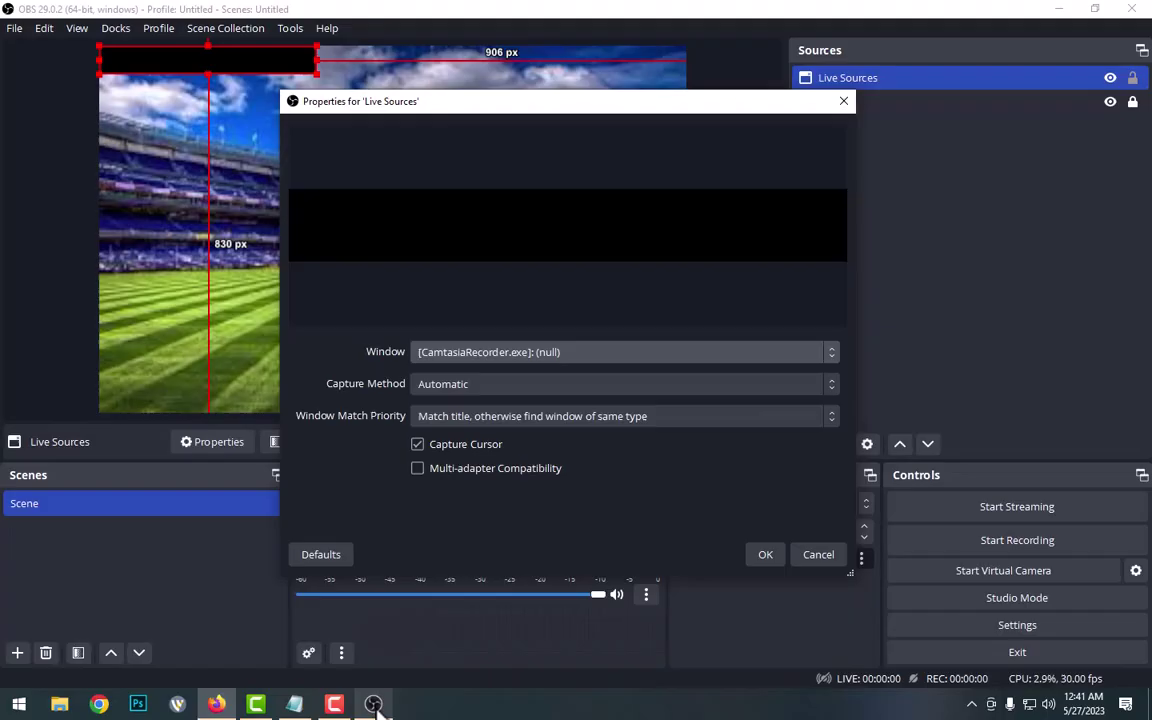
left_click(511, 356)
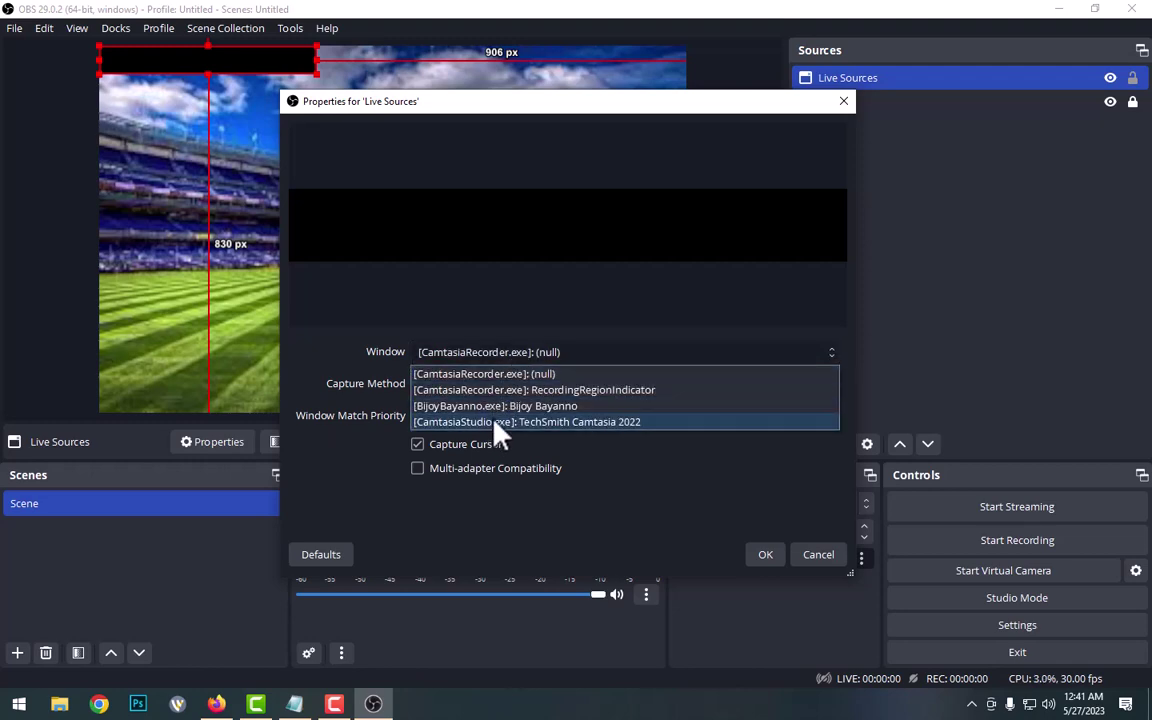
left_click(828, 558)
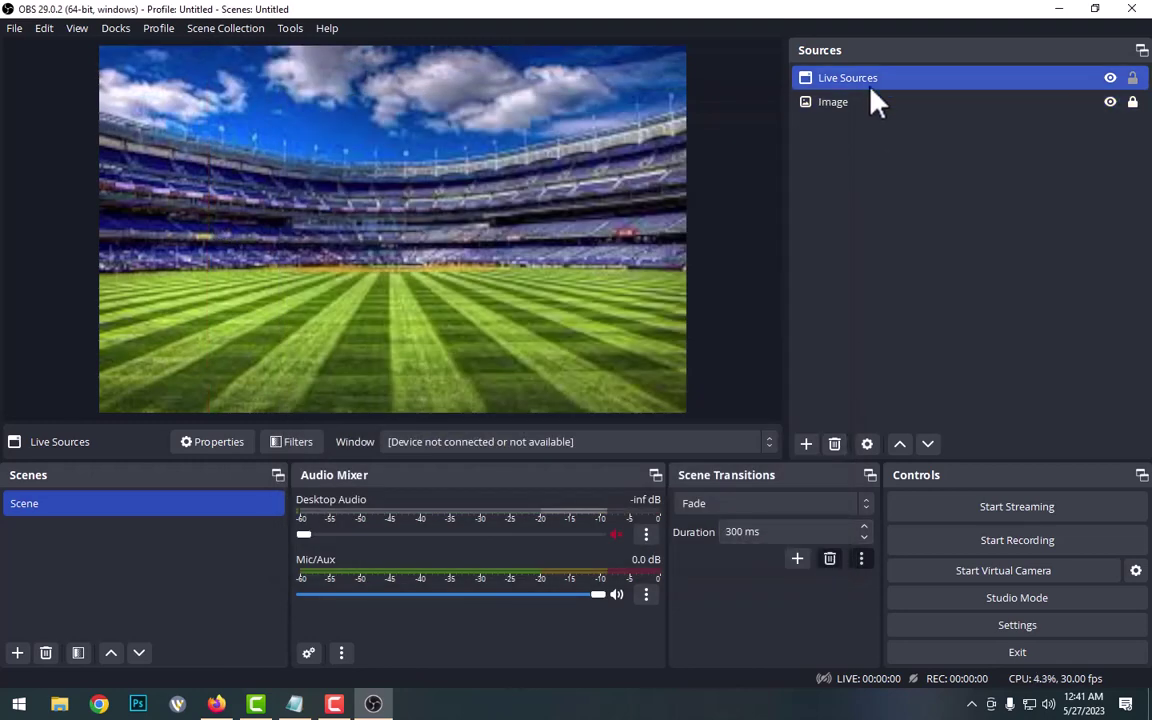
Reopen the Live Sources properties and set the captured window to the Firefox WORCS vs YORKS 8th Match Live Score page
double_click(848, 78)
left_click(555, 354)
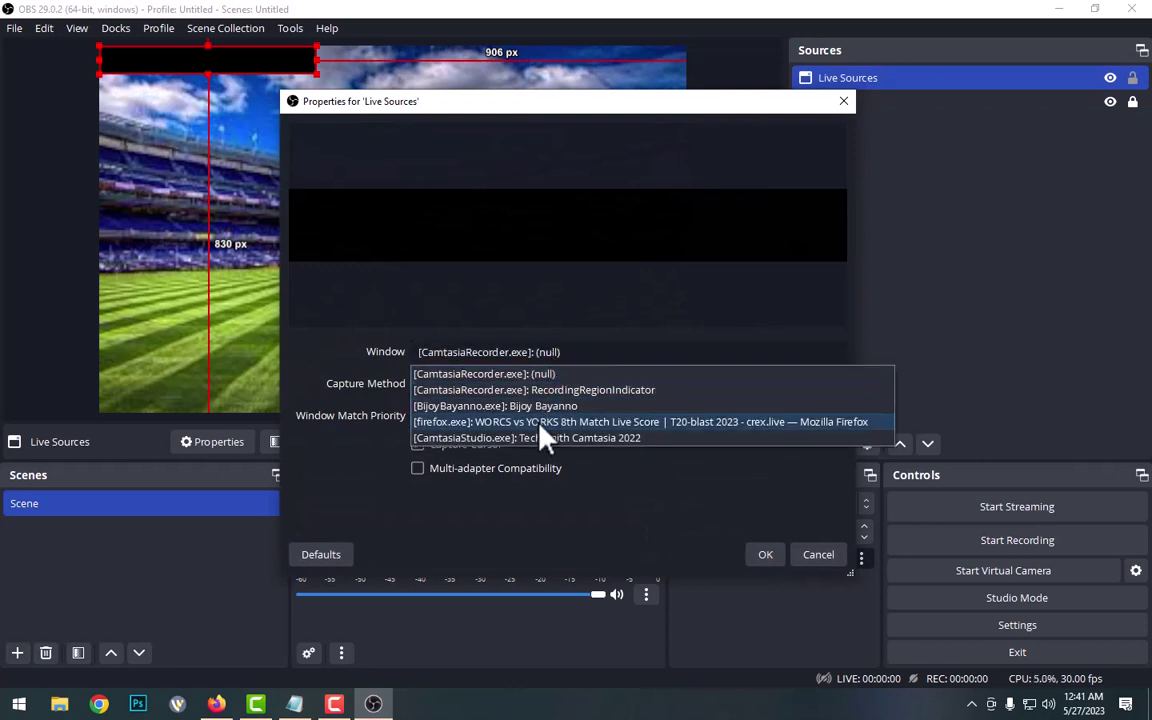
left_click(540, 423)
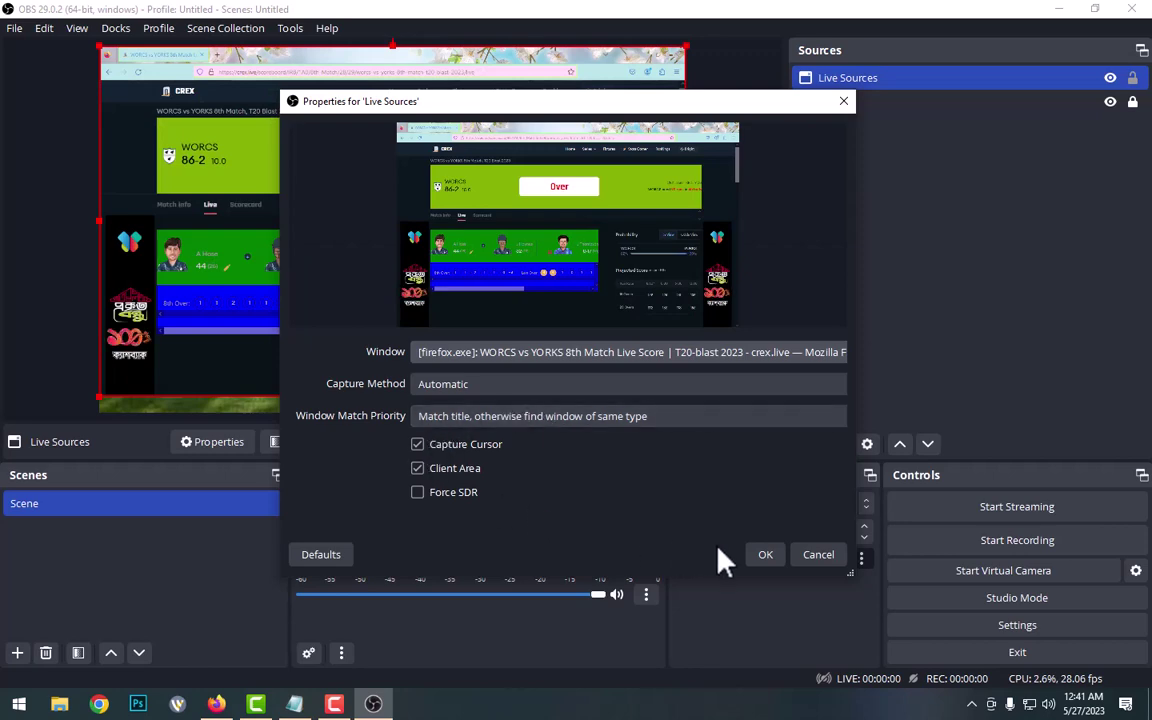
left_click(760, 558)
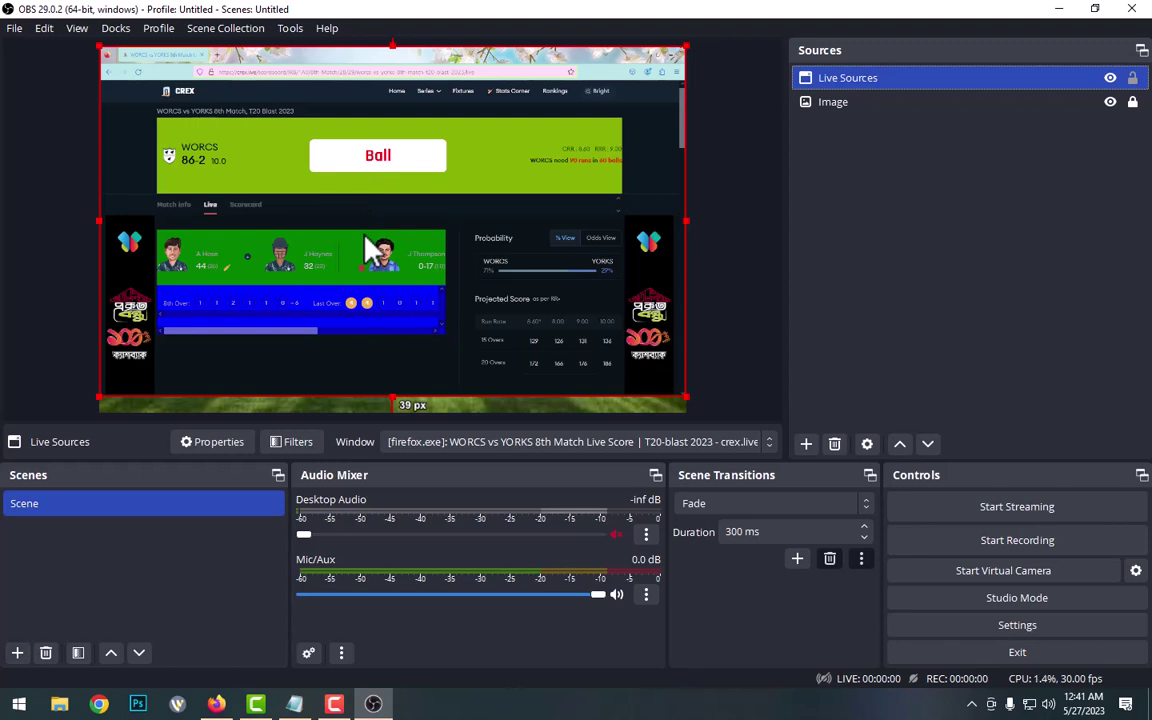
Crop all four sides of the Live Sources capture in the preview down to the green score card
key("alt")
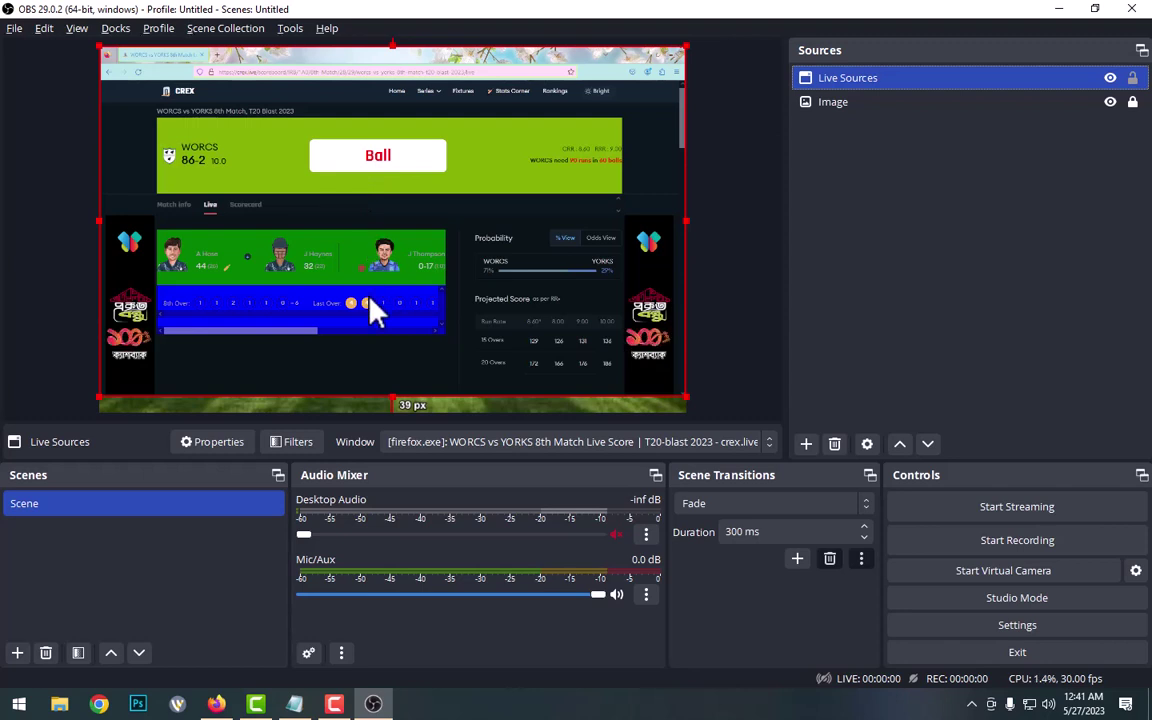
left_click_drag(392, 398, 393, 193)
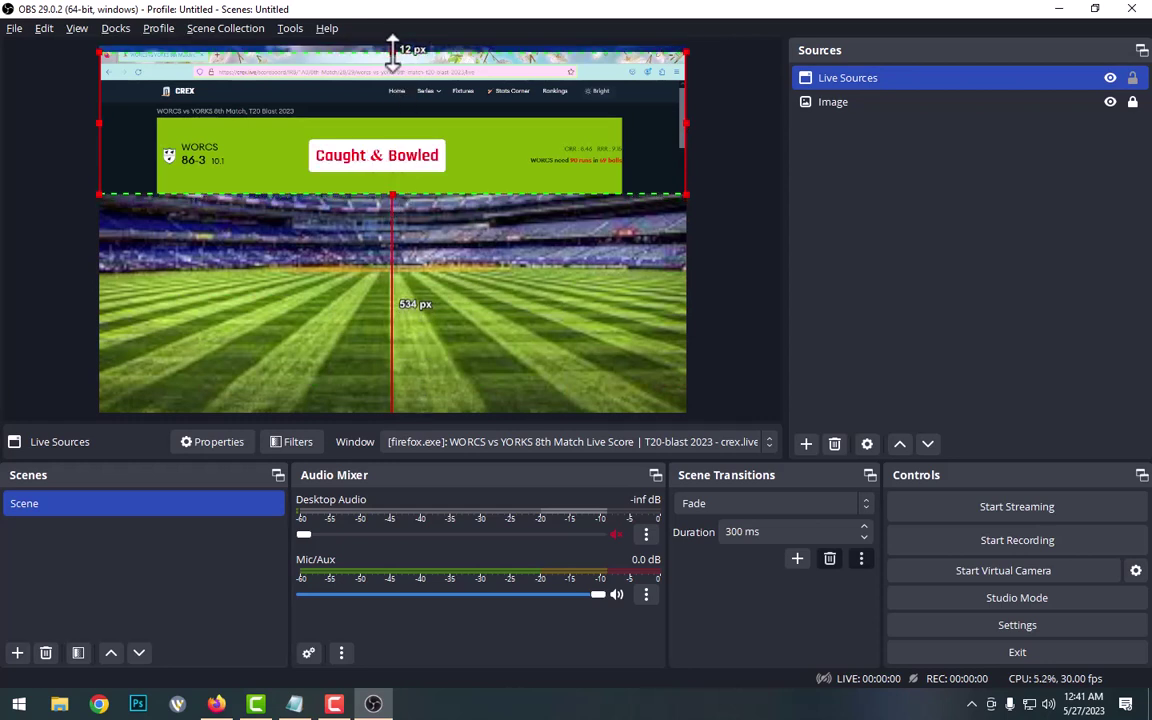
left_click_drag(392, 47, 407, 118)
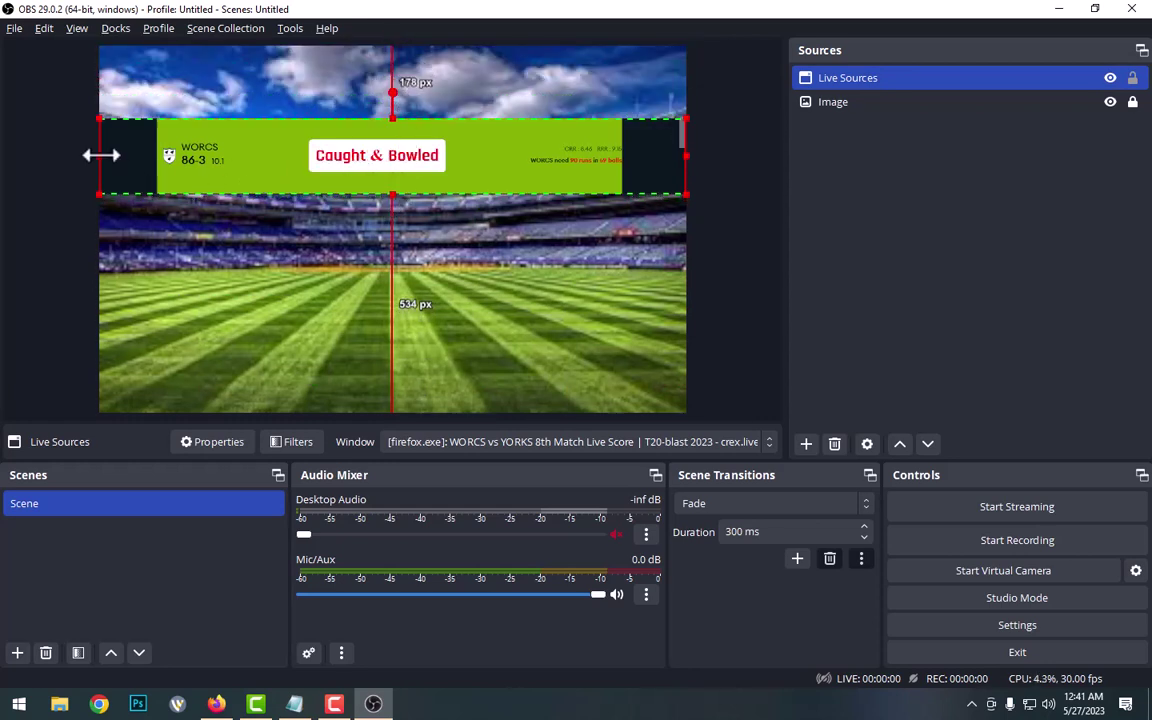
left_click_drag(99, 155, 158, 155)
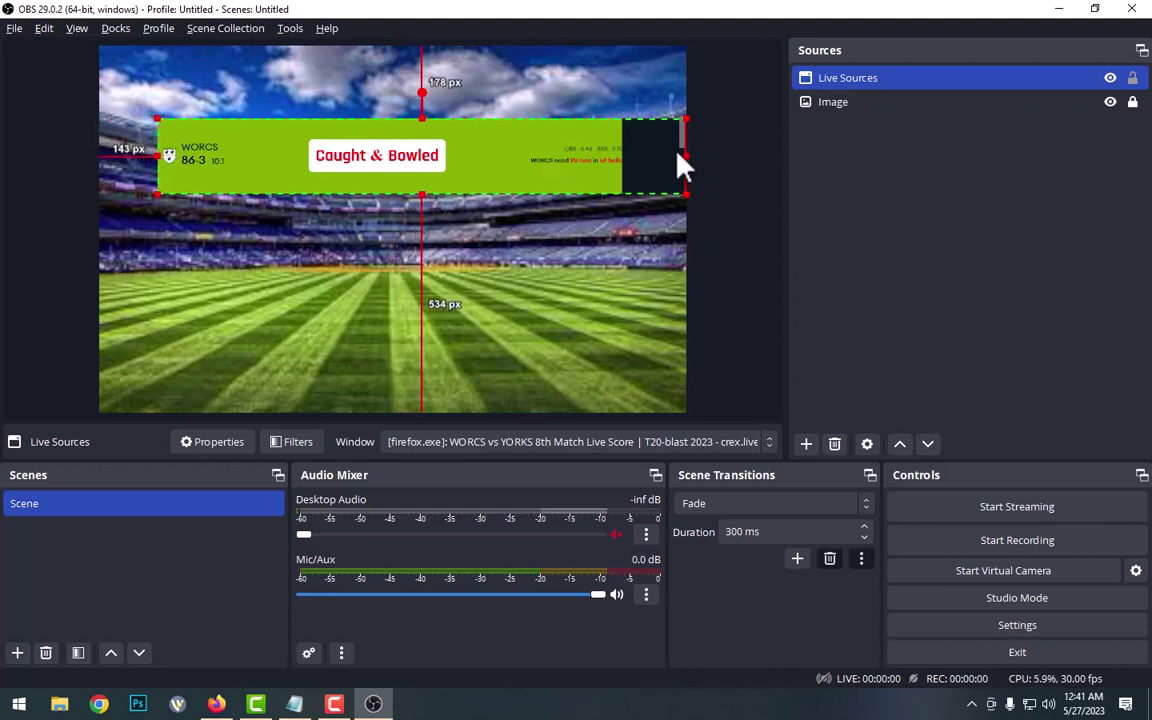
left_click_drag(684, 154, 622, 162)
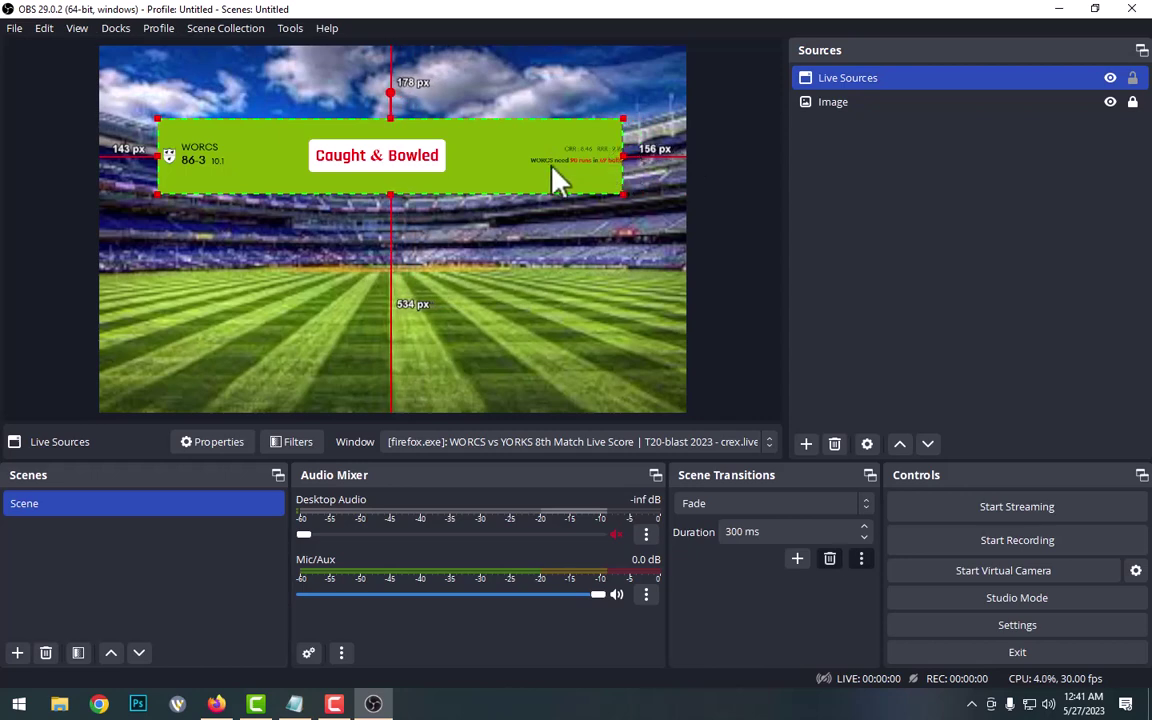
Move the cropped score card to the upper edge of the canvas, enlarge it to nearly the full width and centre it horizontally
left_click_drag(535, 180, 526, 102)
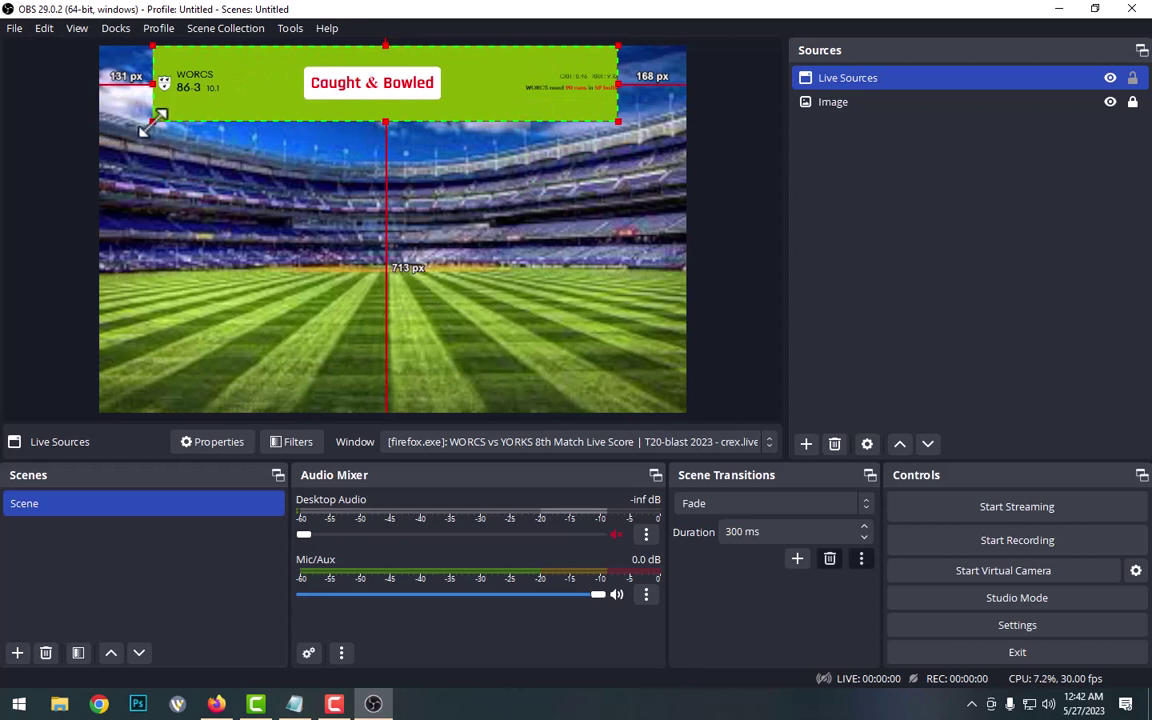
left_click_drag(152, 122, 128, 129)
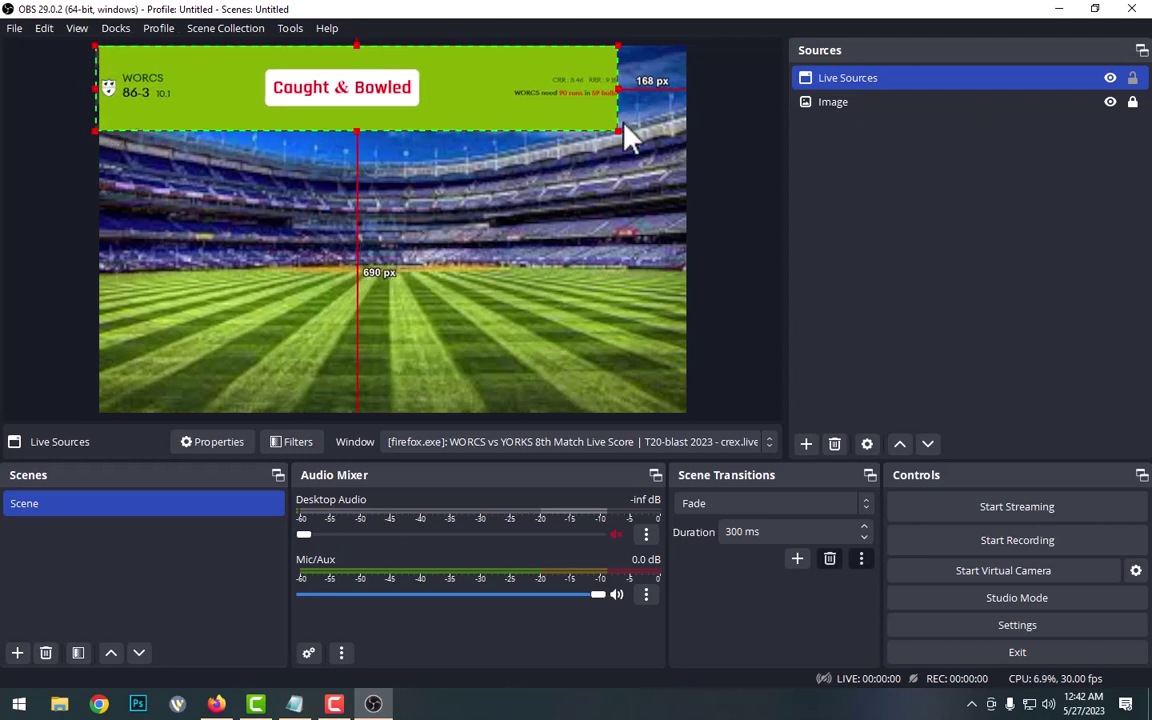
left_click_drag(612, 126, 630, 138)
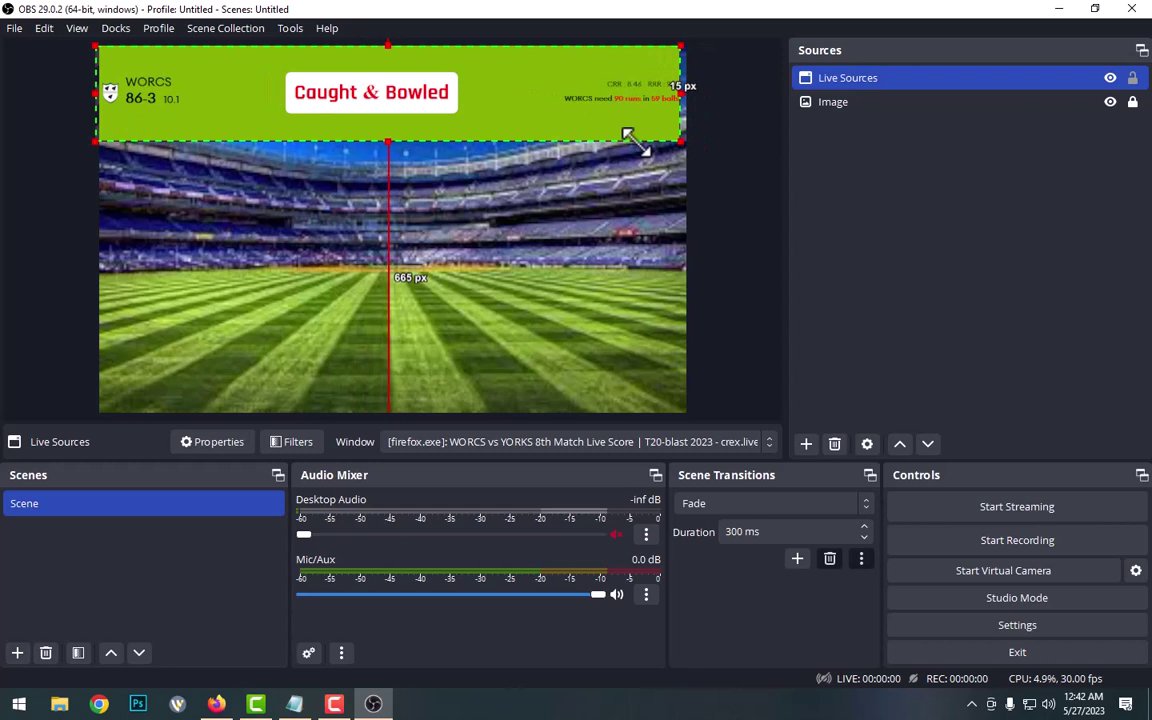
key("Right")
key("Right")
key("Right")
key("Right")
key("Right")
key("Right")
key("Right")
key("Right")
key("Right")
key("Right")
key("Right")
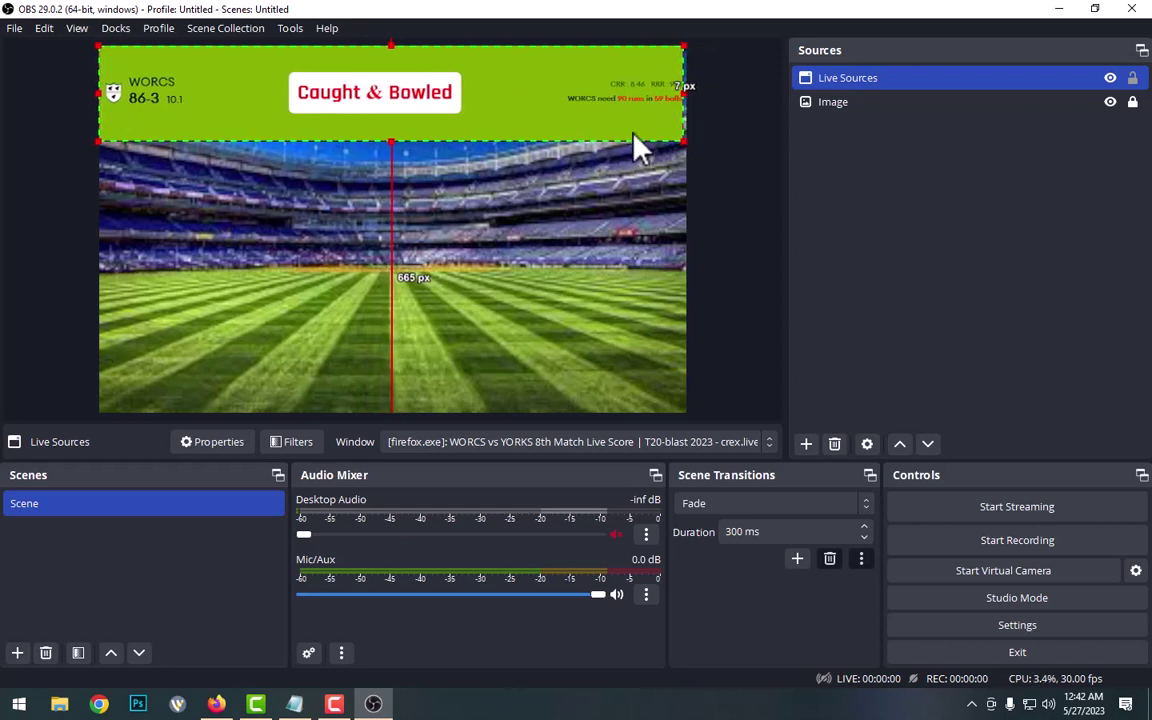
key("Left")
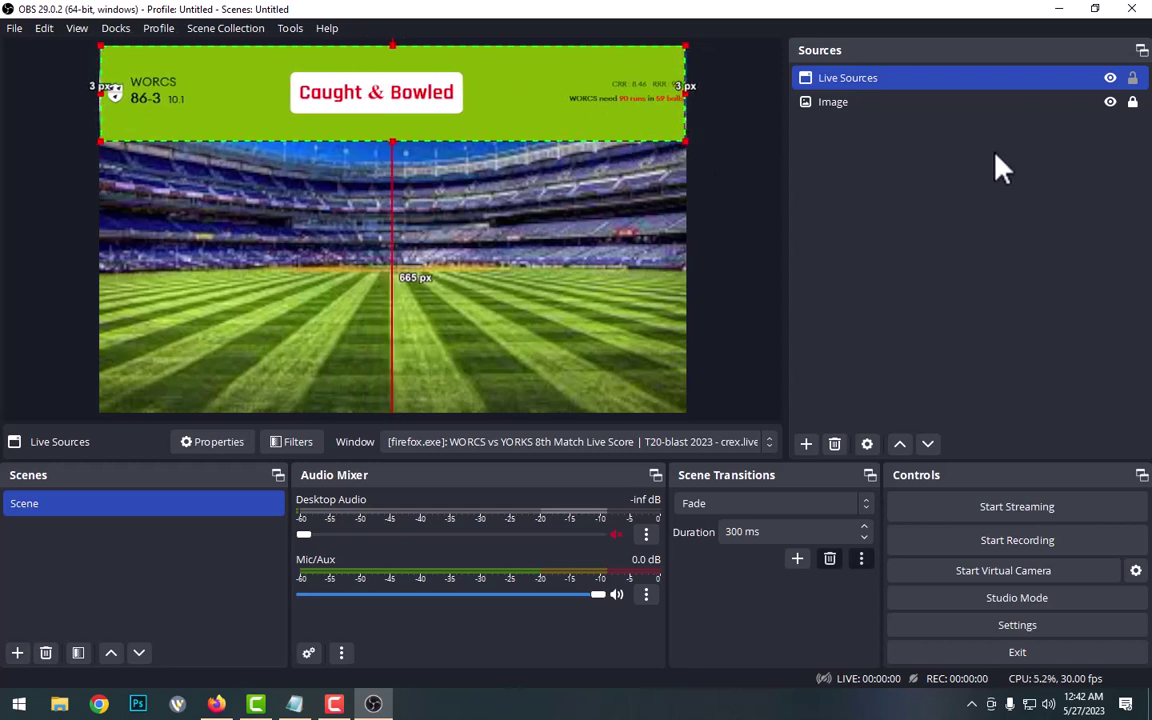
Stretch the score card capture slightly to fill the full canvas width and lock the Live Sources source
left_click(1133, 79)
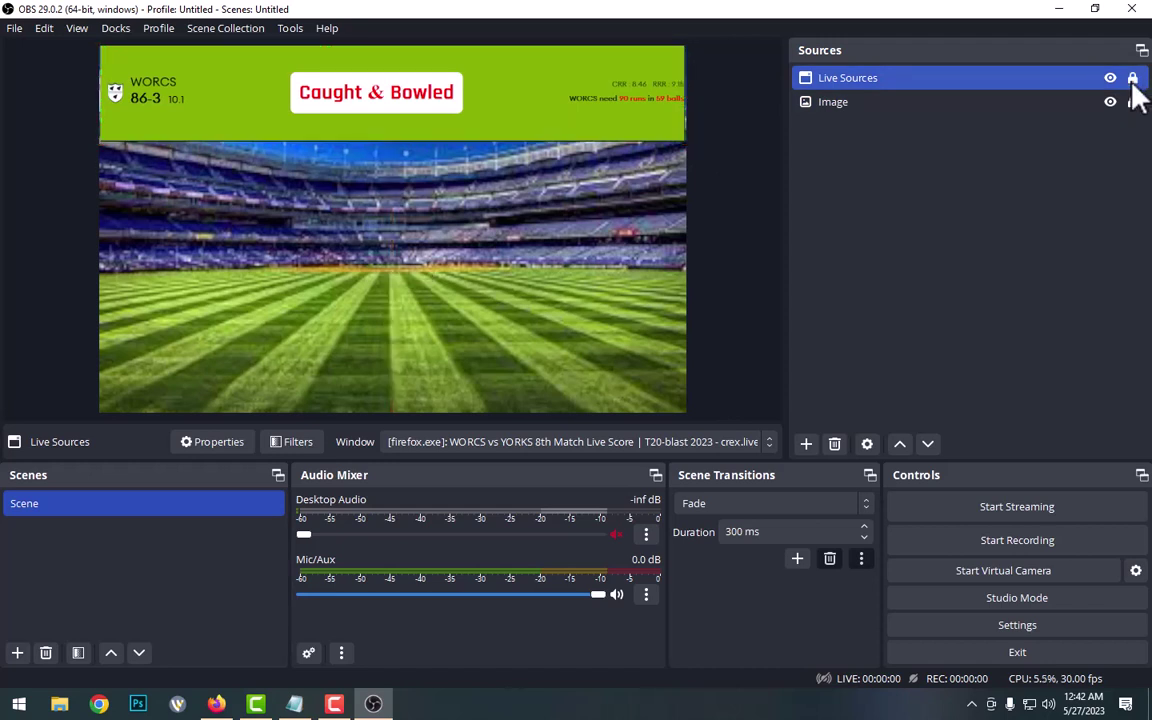
left_click(1133, 80)
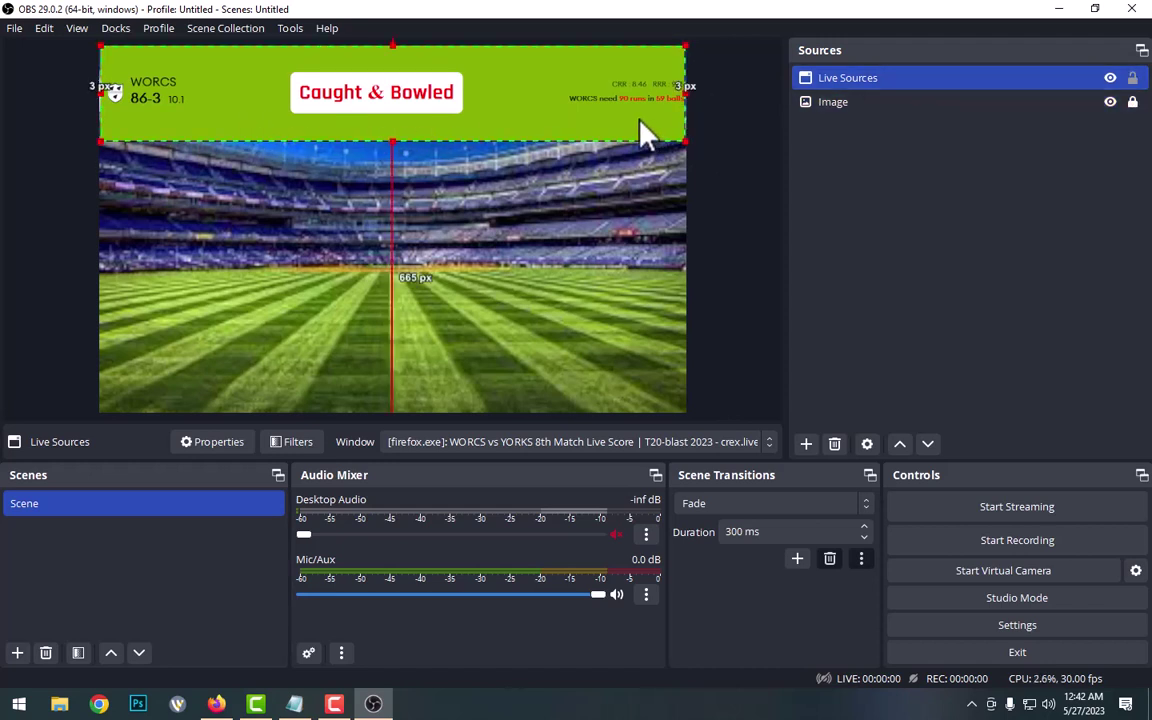
left_click_drag(685, 96, 688, 99)
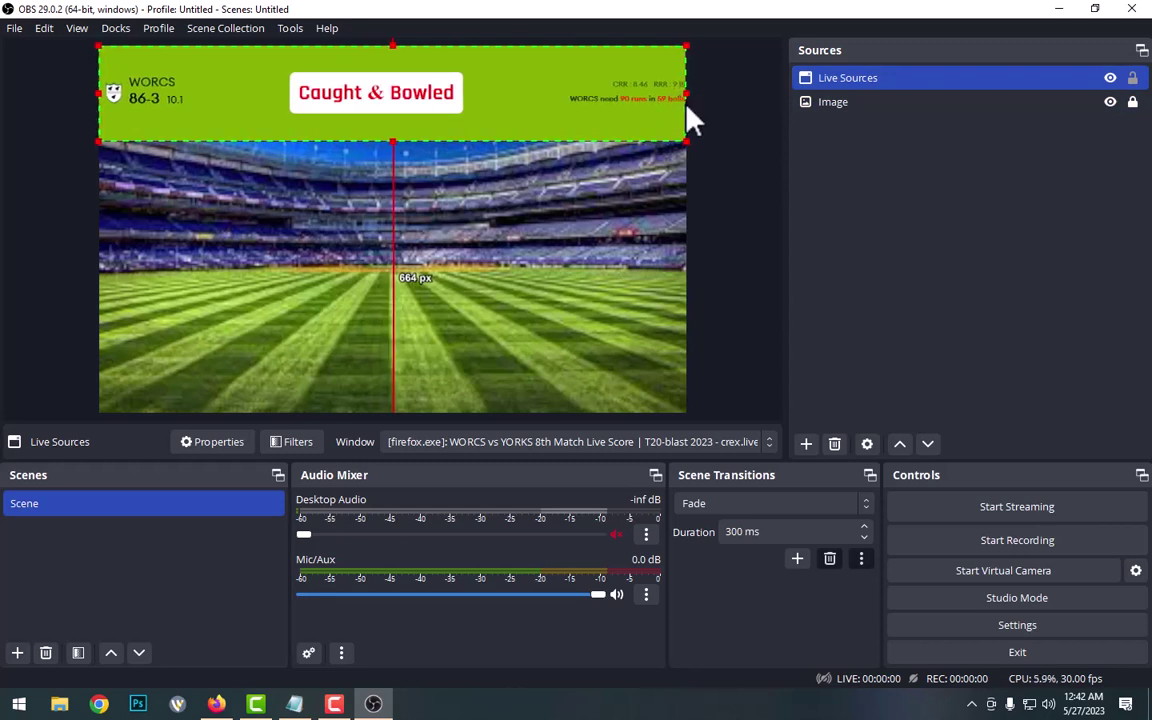
left_click(1103, 105, "ctrl")
left_click(1118, 80)
left_click(1133, 78)
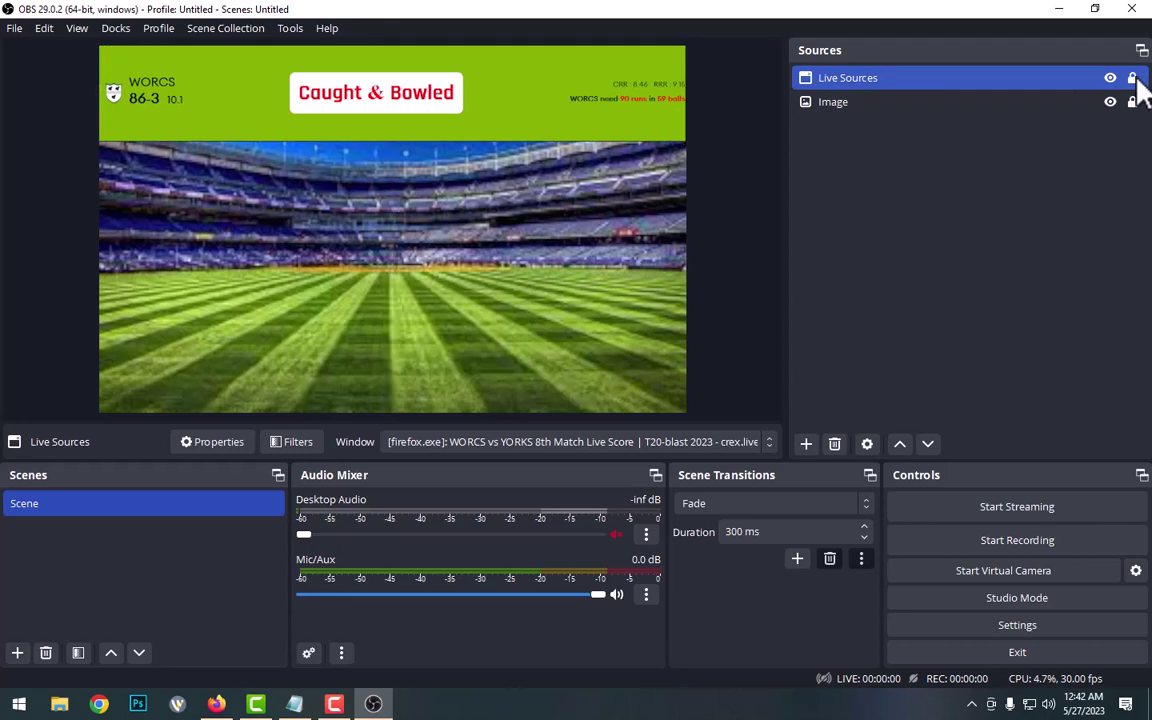
Add a second window capture source named 01 that captures the Firefox WORCS vs YORKS live score page
left_click(806, 443)
left_click(858, 364)
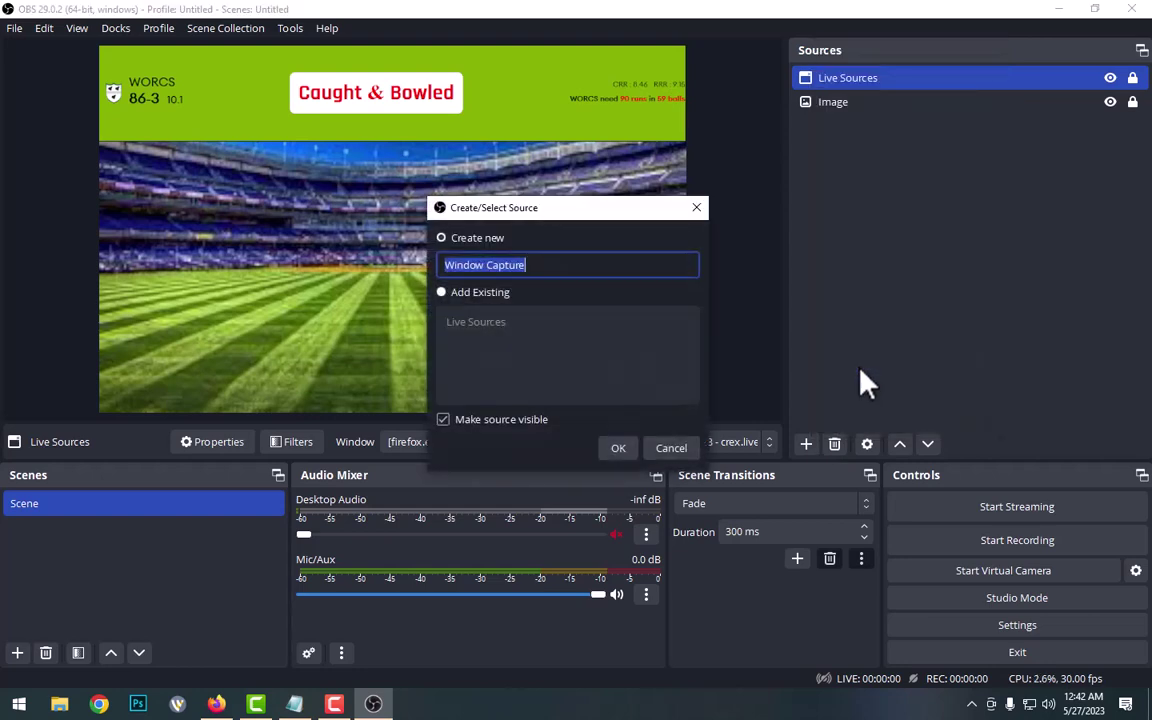
type("01")
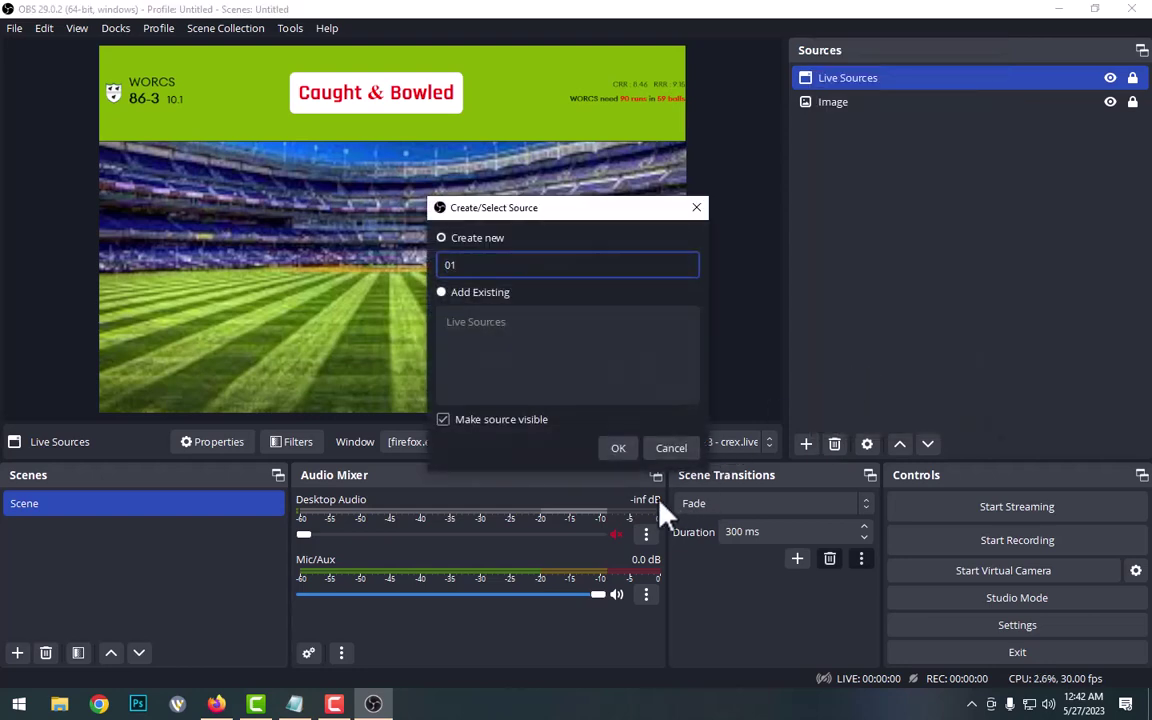
left_click(630, 450)
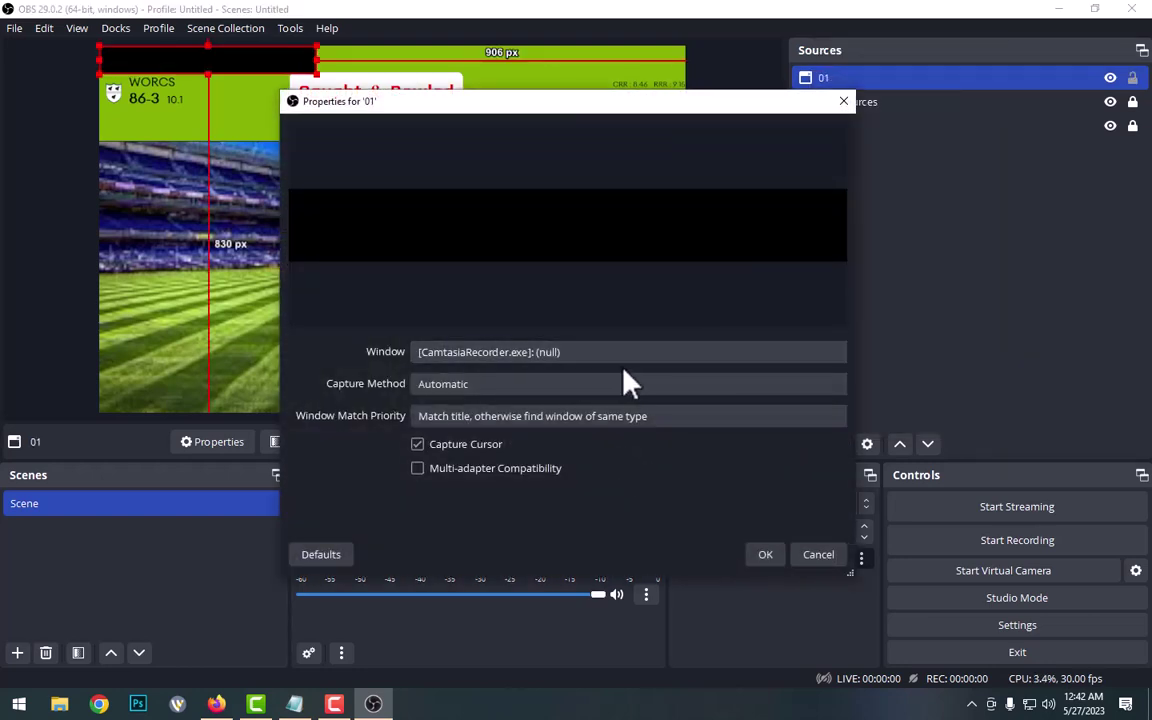
left_click(580, 360)
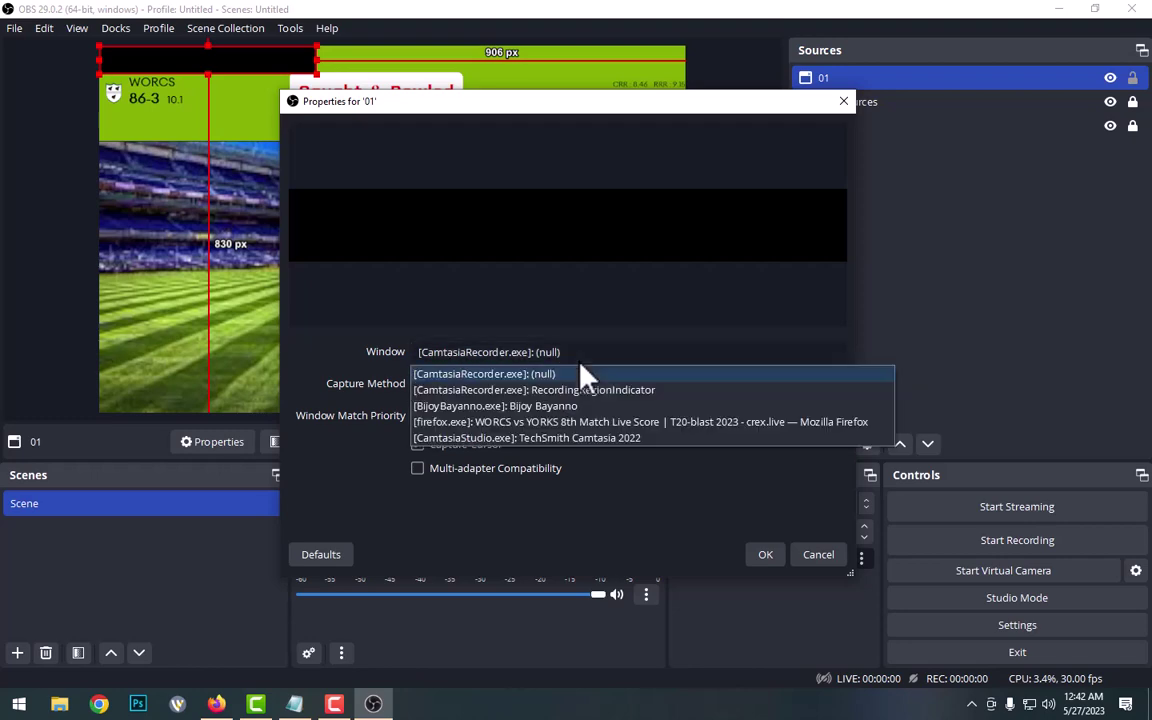
left_click(543, 421)
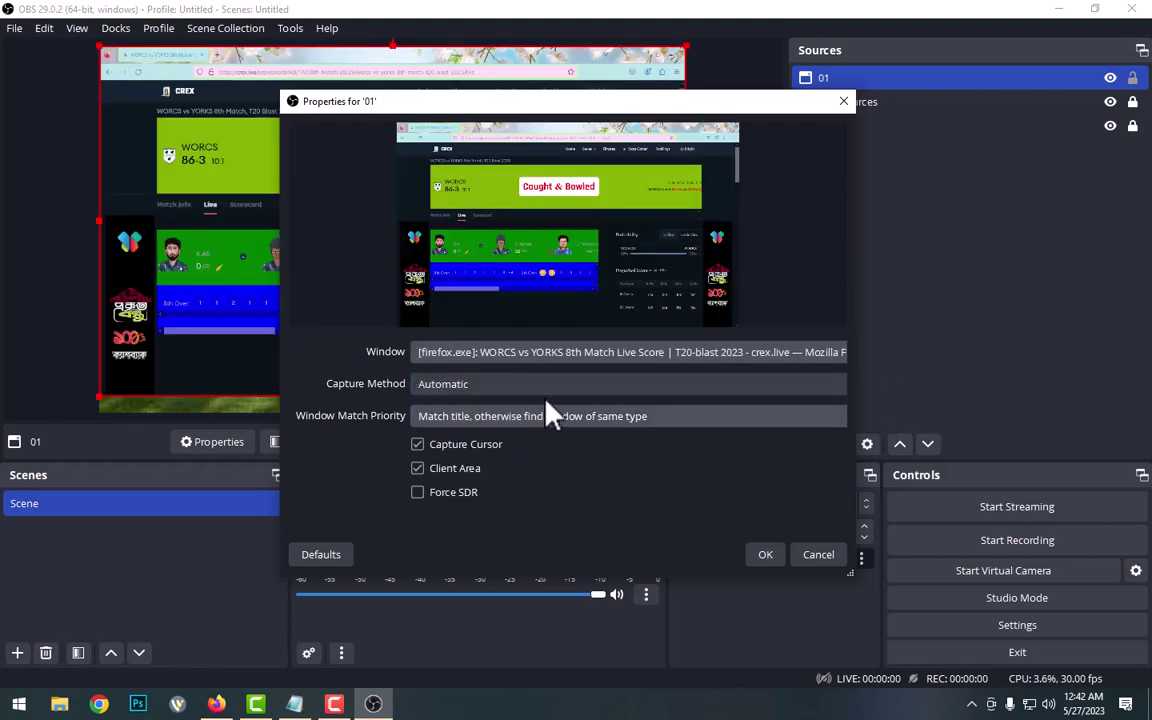
left_click(765, 555)
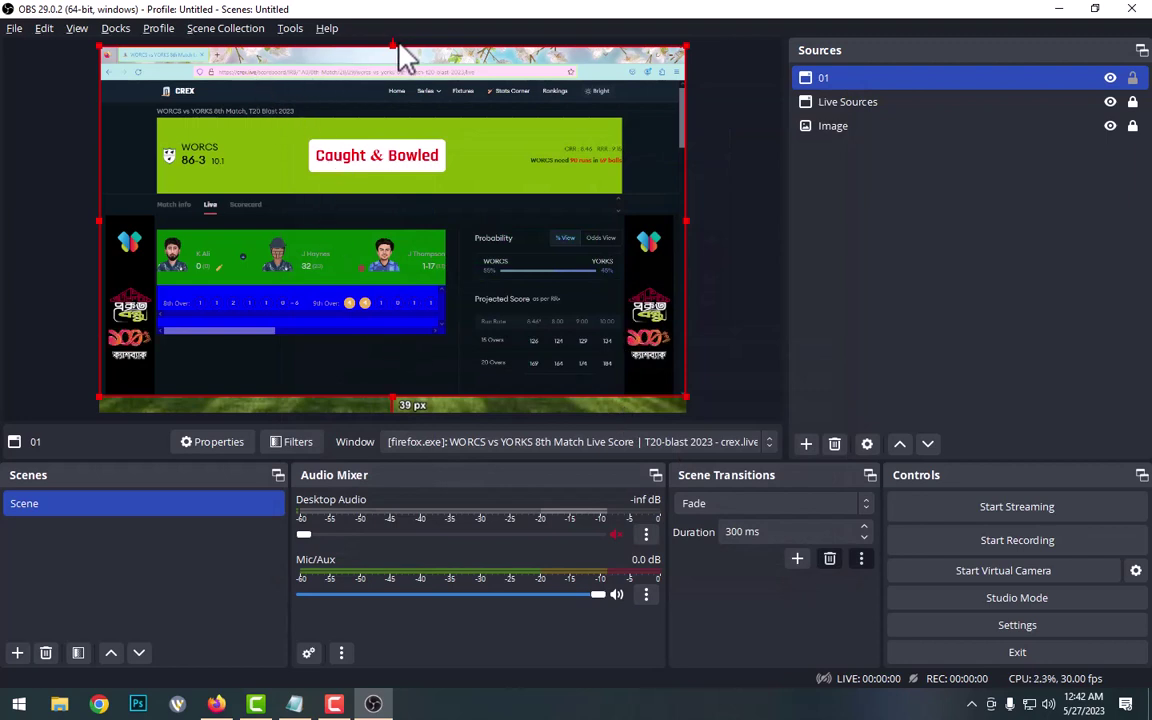
Crop the 01 capture on all sides to the green players strip and place it at the canvas's left edge just below the score card
left_click_drag(394, 45, 418, 229)
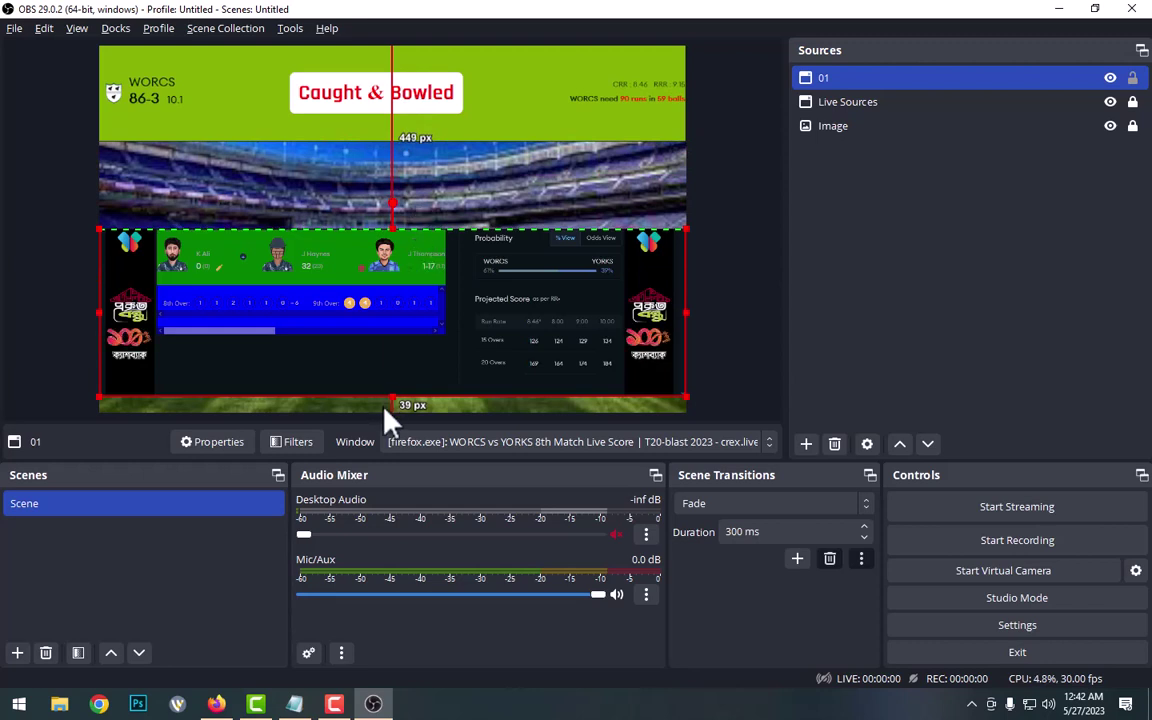
left_click_drag(391, 401, 388, 290)
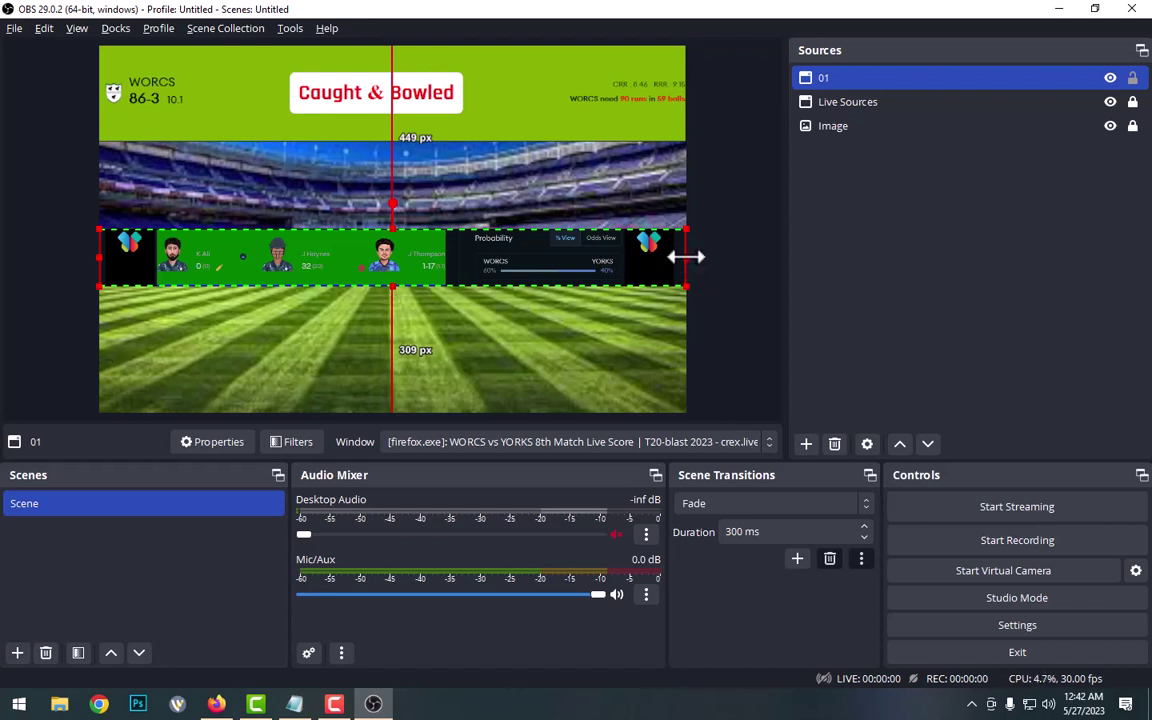
left_click_drag(686, 257, 444, 268)
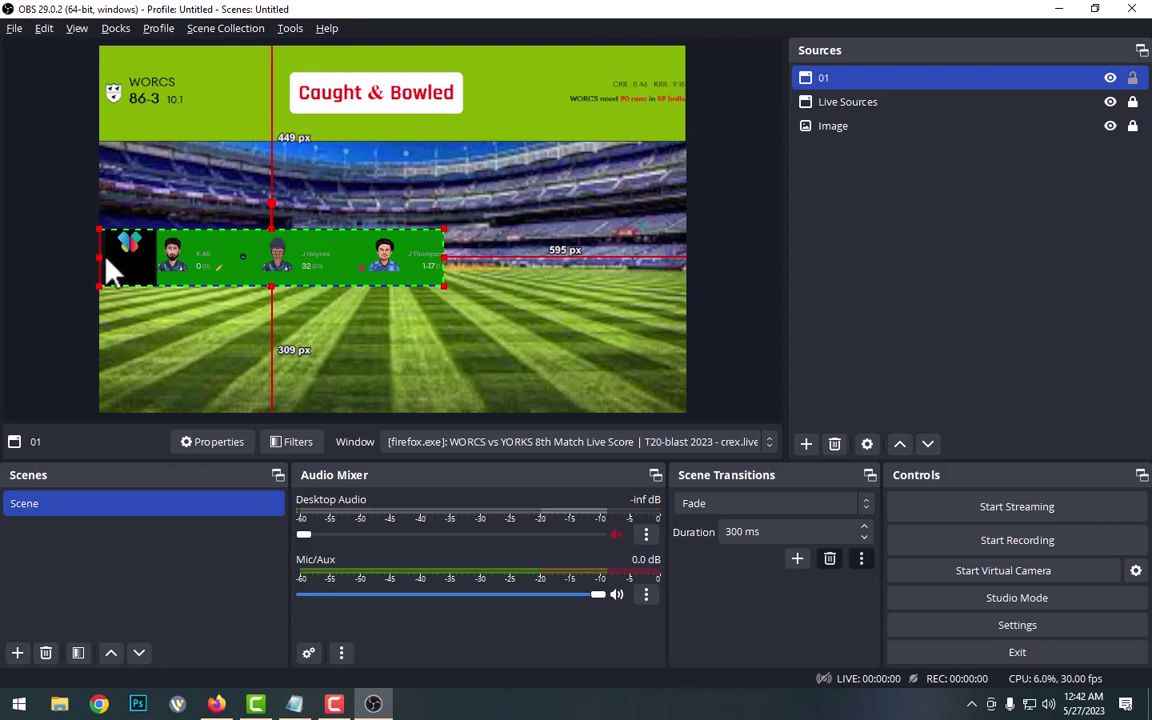
left_click_drag(100, 257, 158, 258)
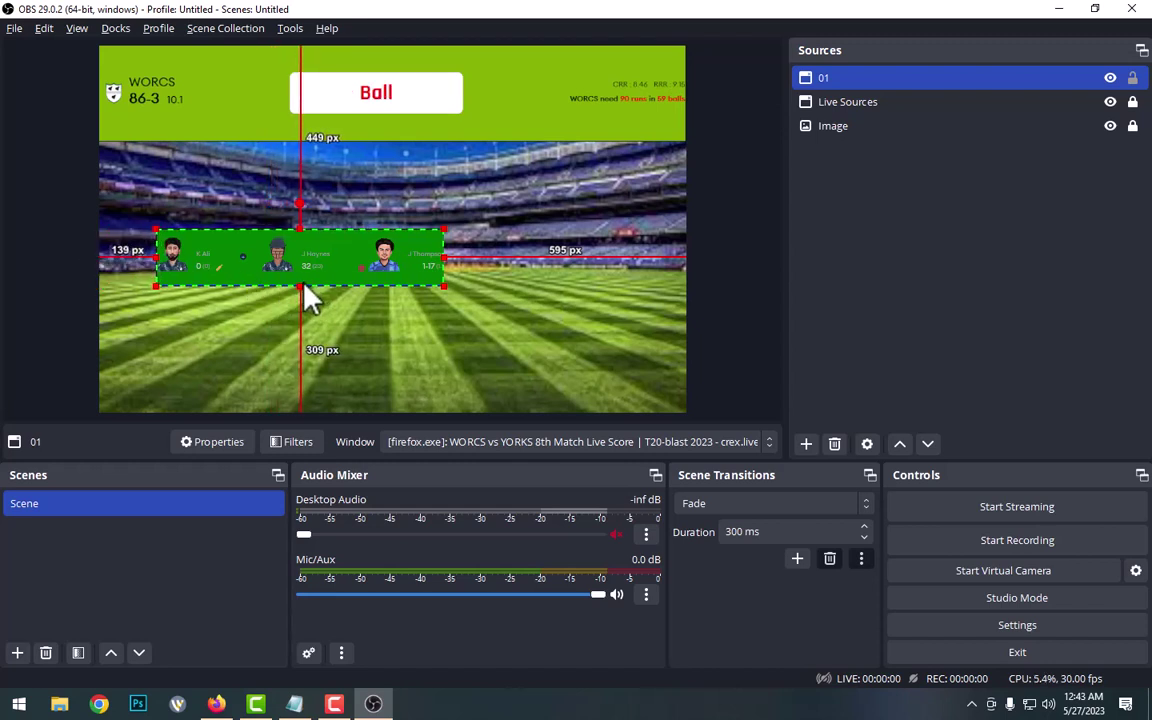
left_click_drag(301, 289, 252, 198)
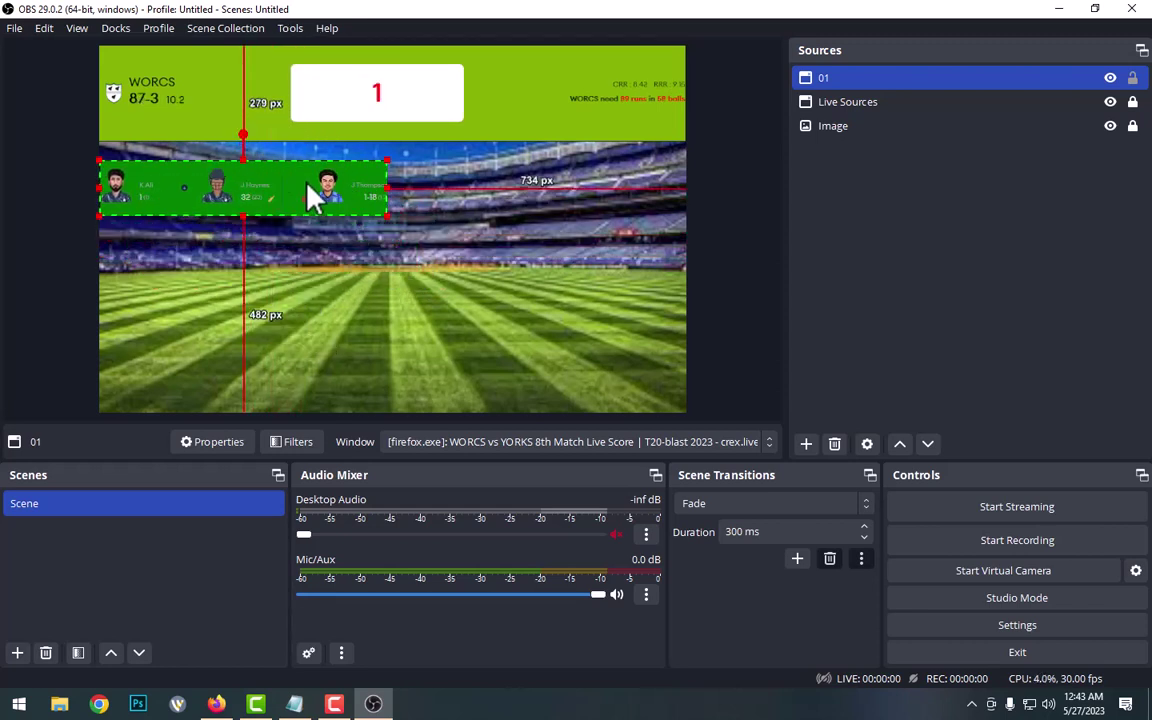
left_click_drag(305, 197, 300, 190)
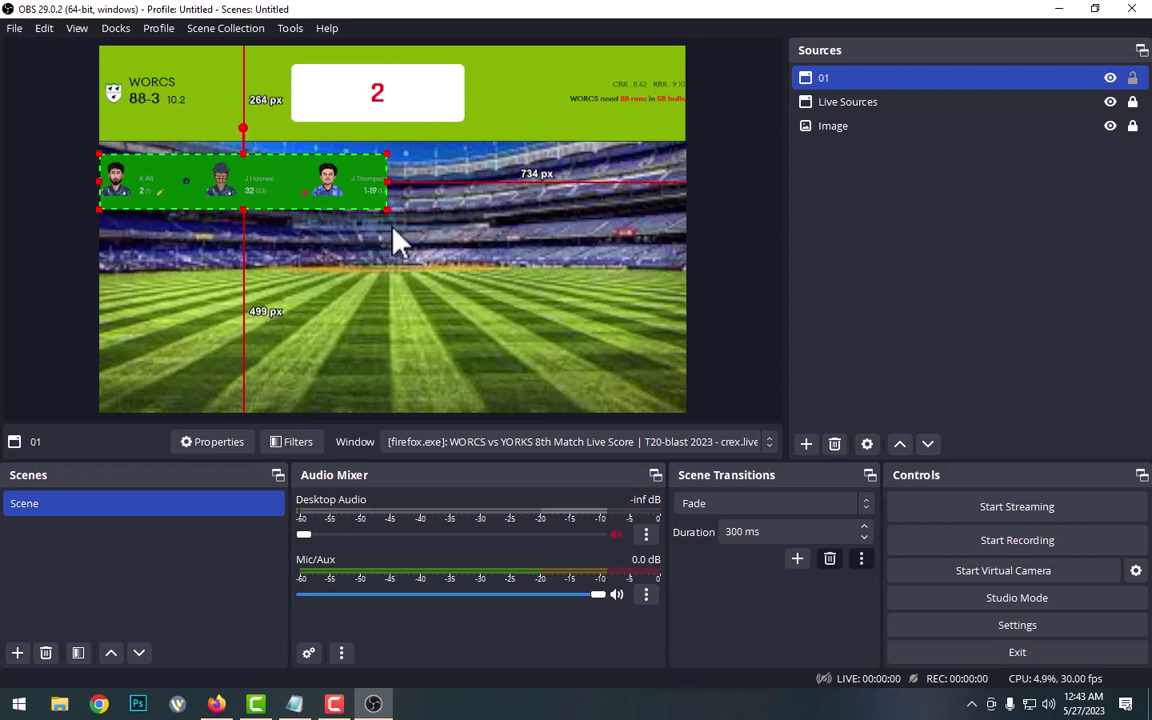
Add a window capture source named 02 that captures the Firefox WORCS vs YORKS live score page
left_click(805, 445)
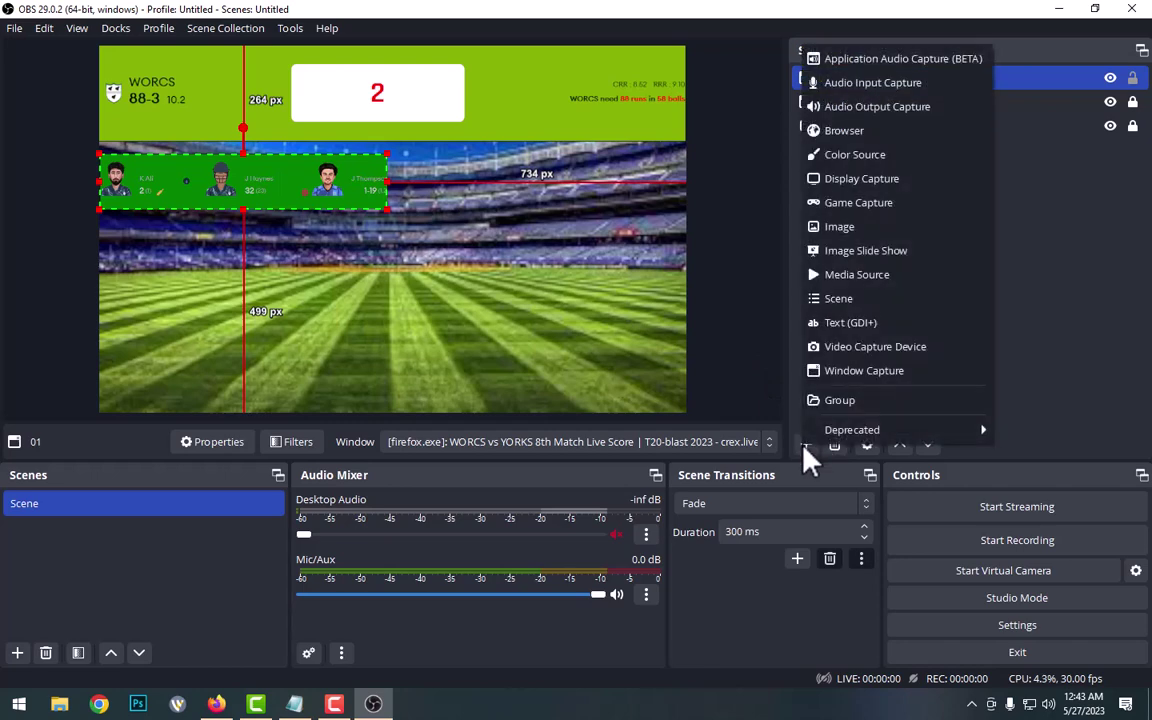
left_click(874, 372)
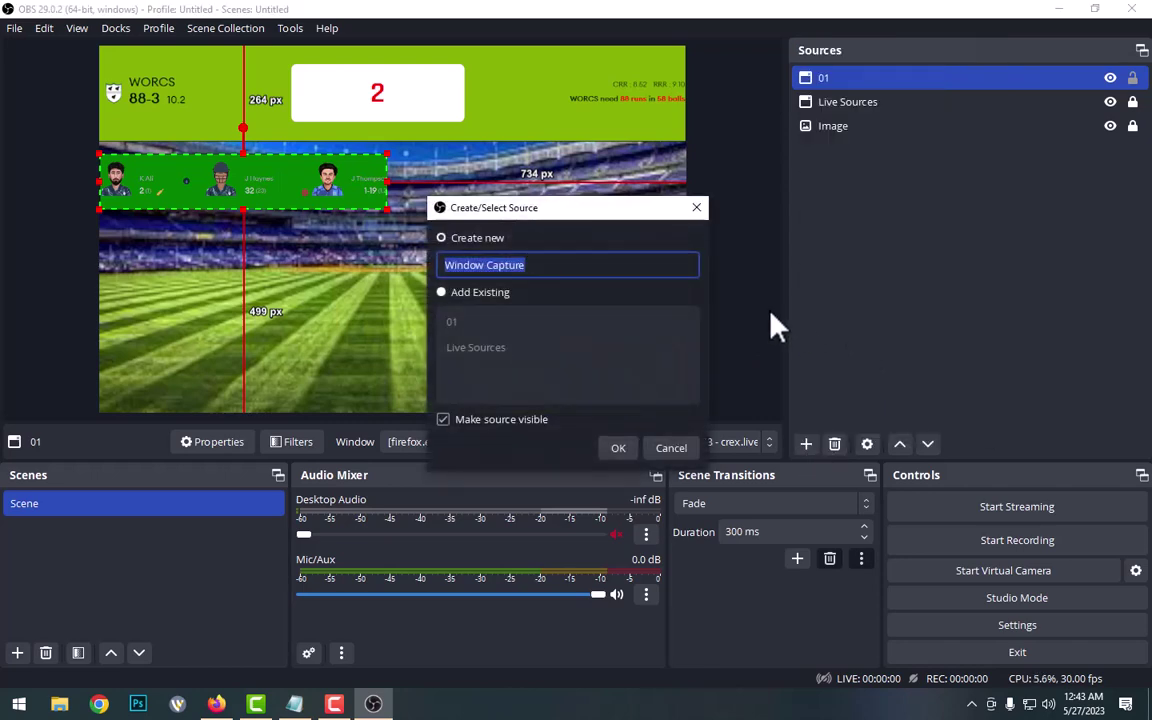
type("02")
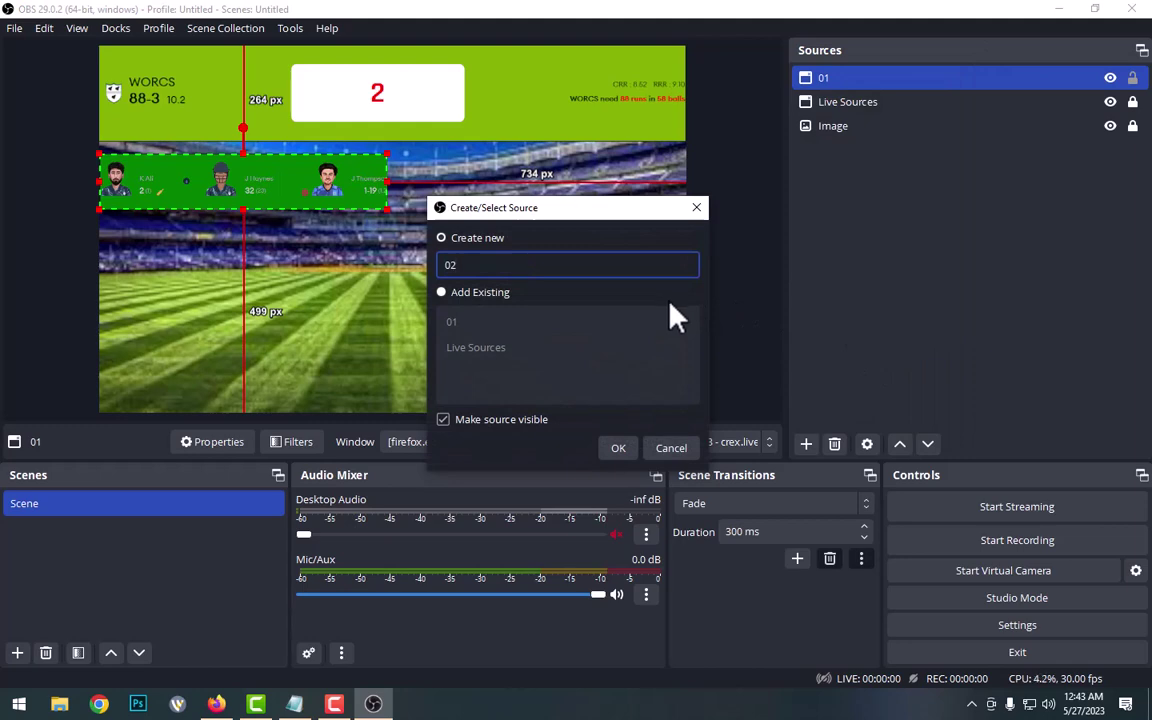
left_click(628, 452)
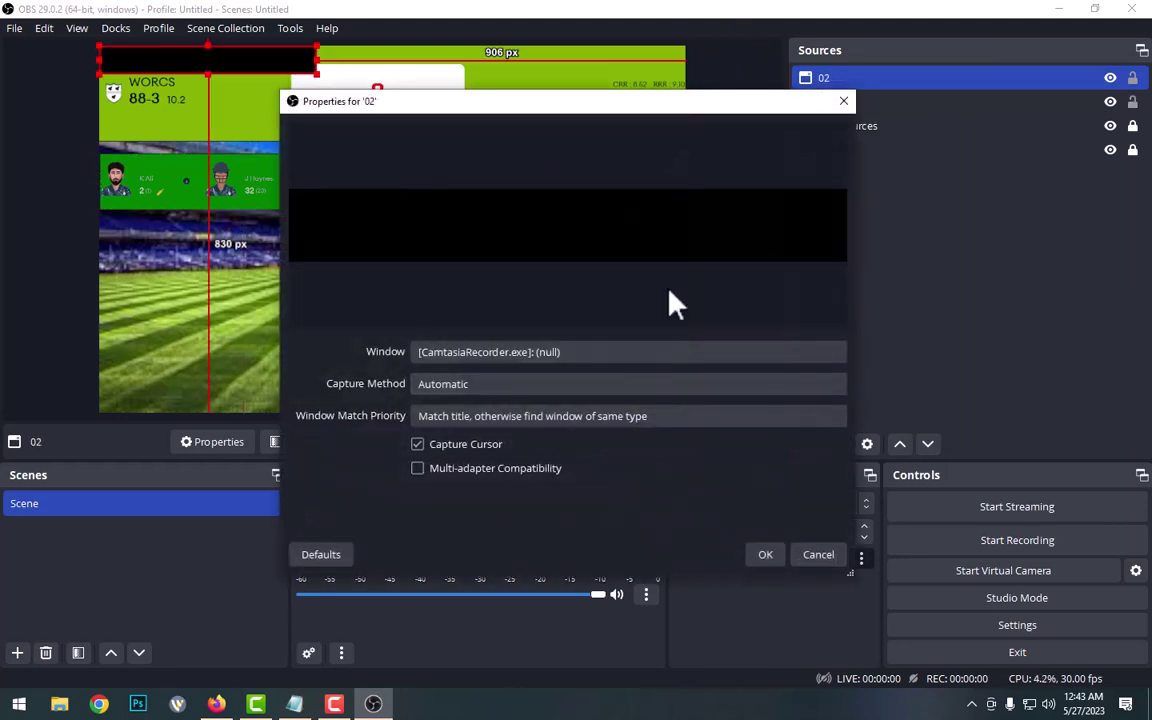
left_click(596, 358)
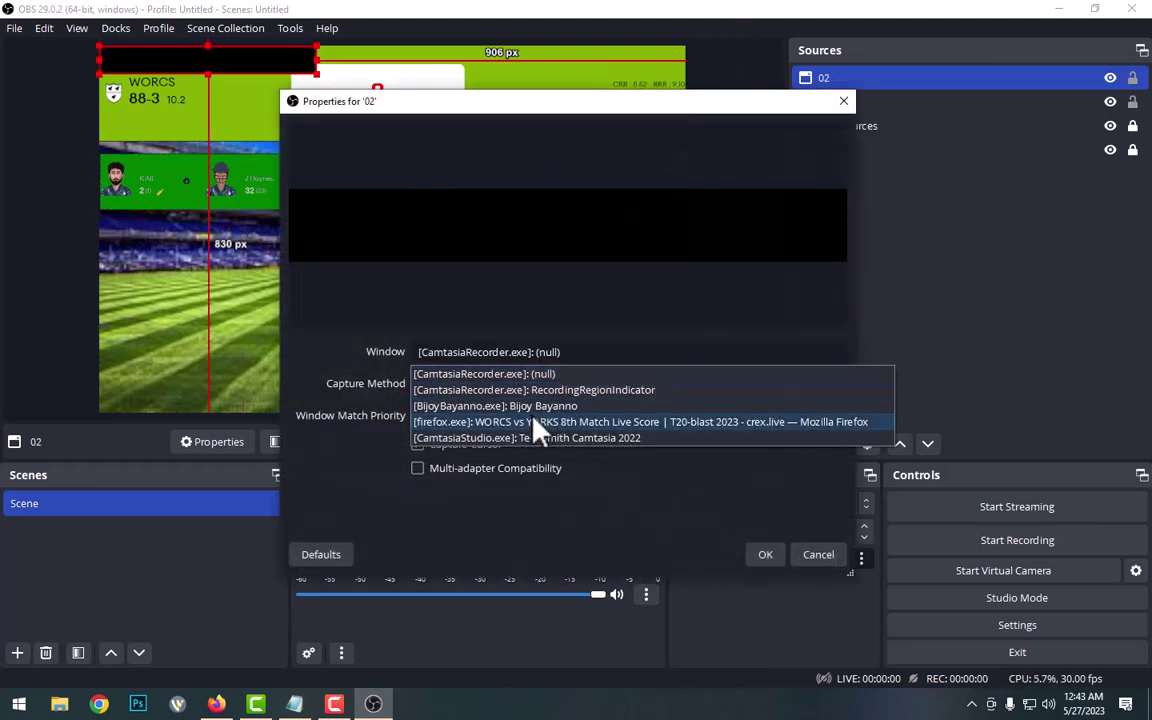
left_click(530, 422)
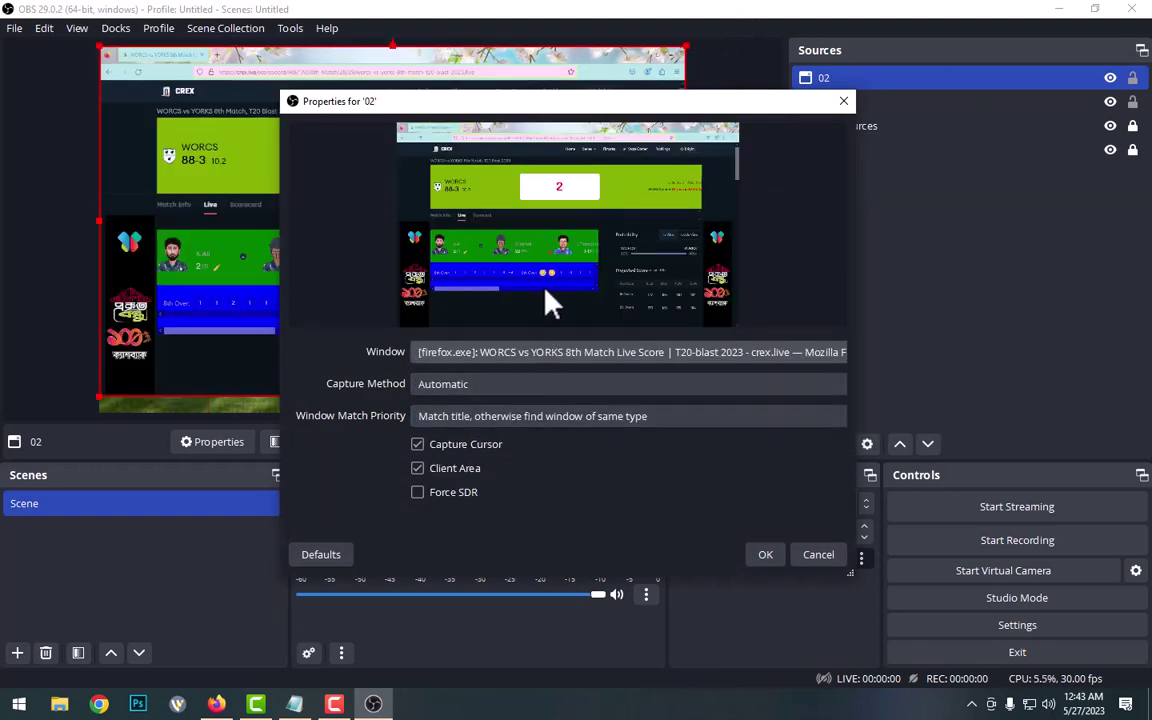
left_click(766, 554)
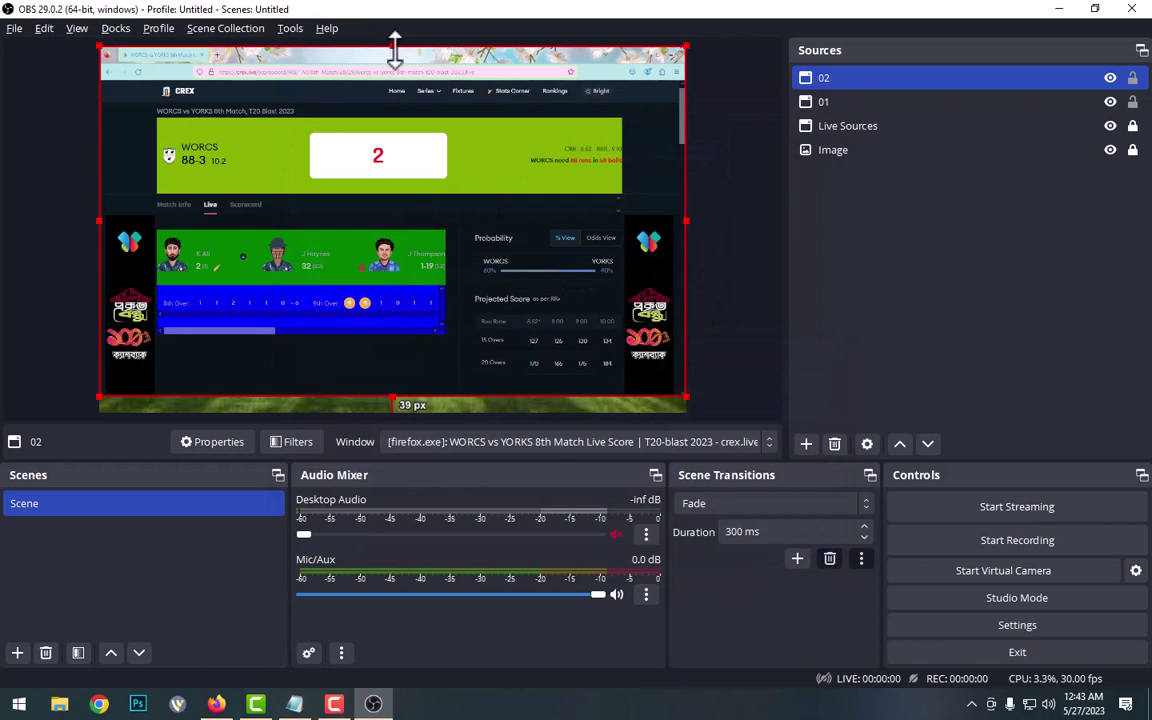
Crop the 02 capture on all sides to the blue overs strip and move it beside the green players strip at the canvas's right edge
left_click_drag(392, 45, 421, 285)
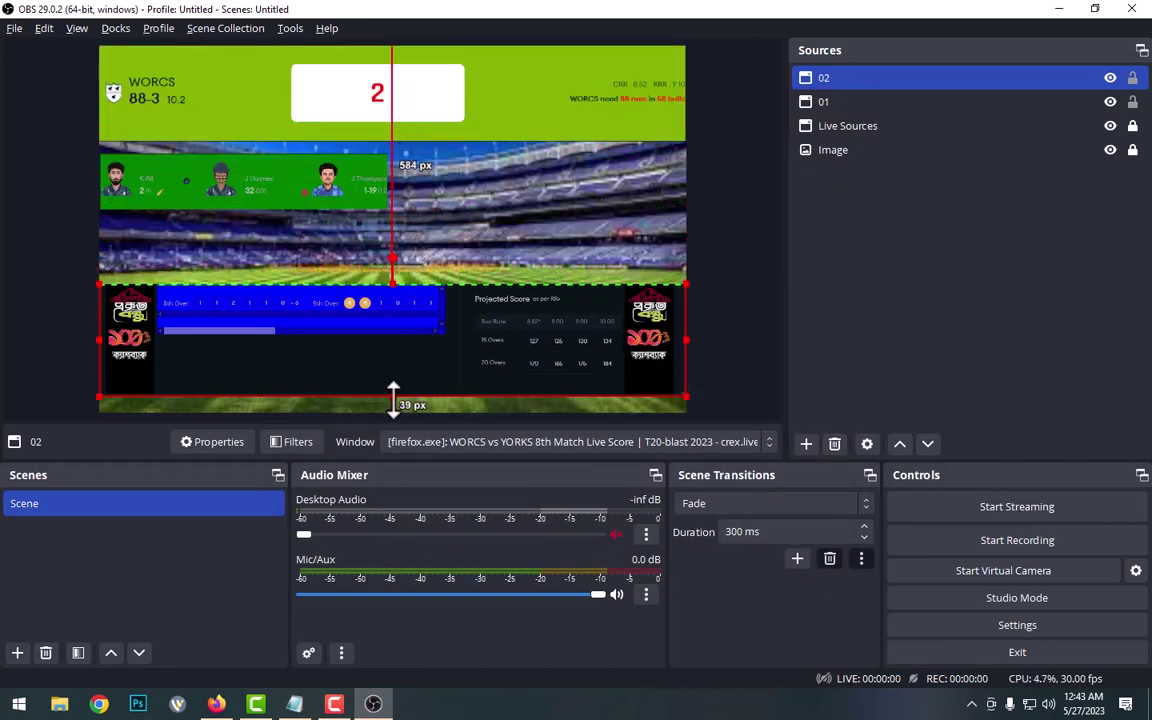
left_click_drag(393, 398, 392, 312)
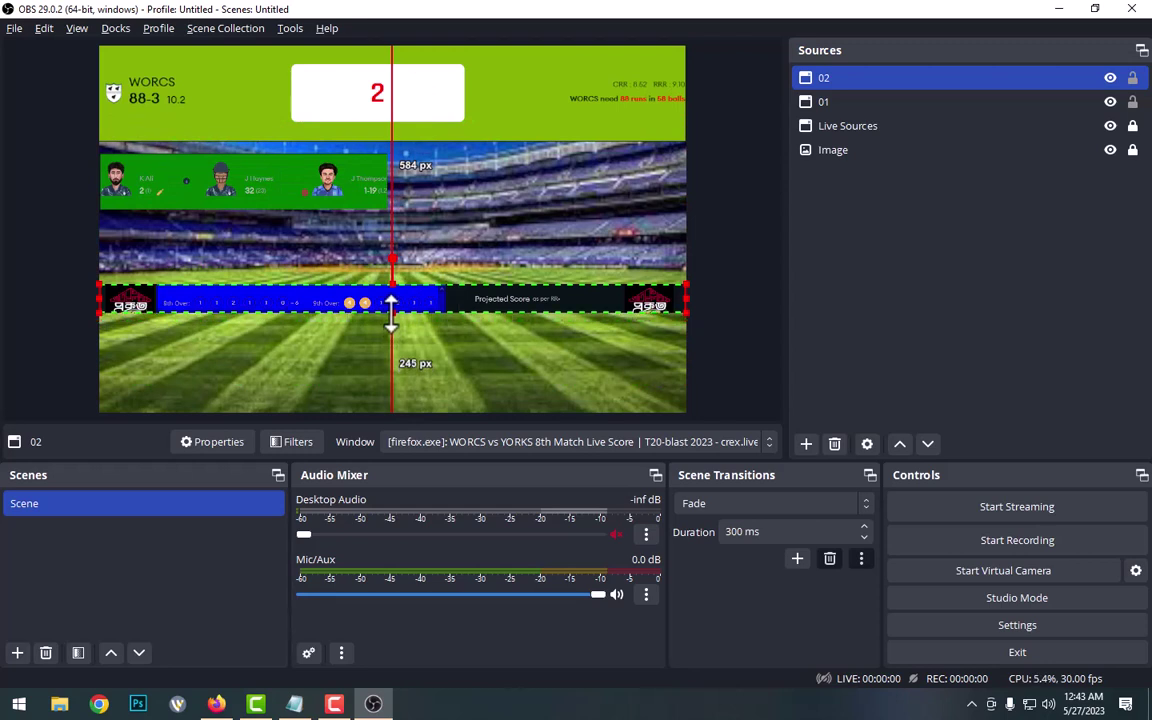
left_click_drag(100, 297, 160, 297)
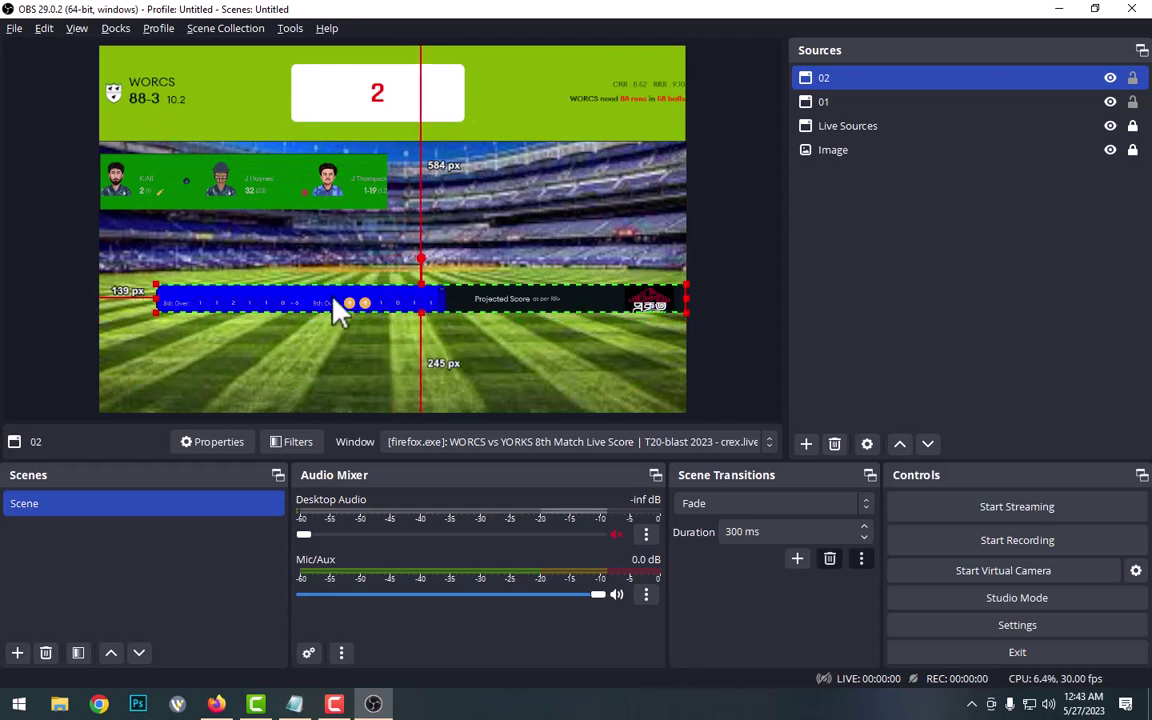
left_click_drag(686, 298, 622, 186)
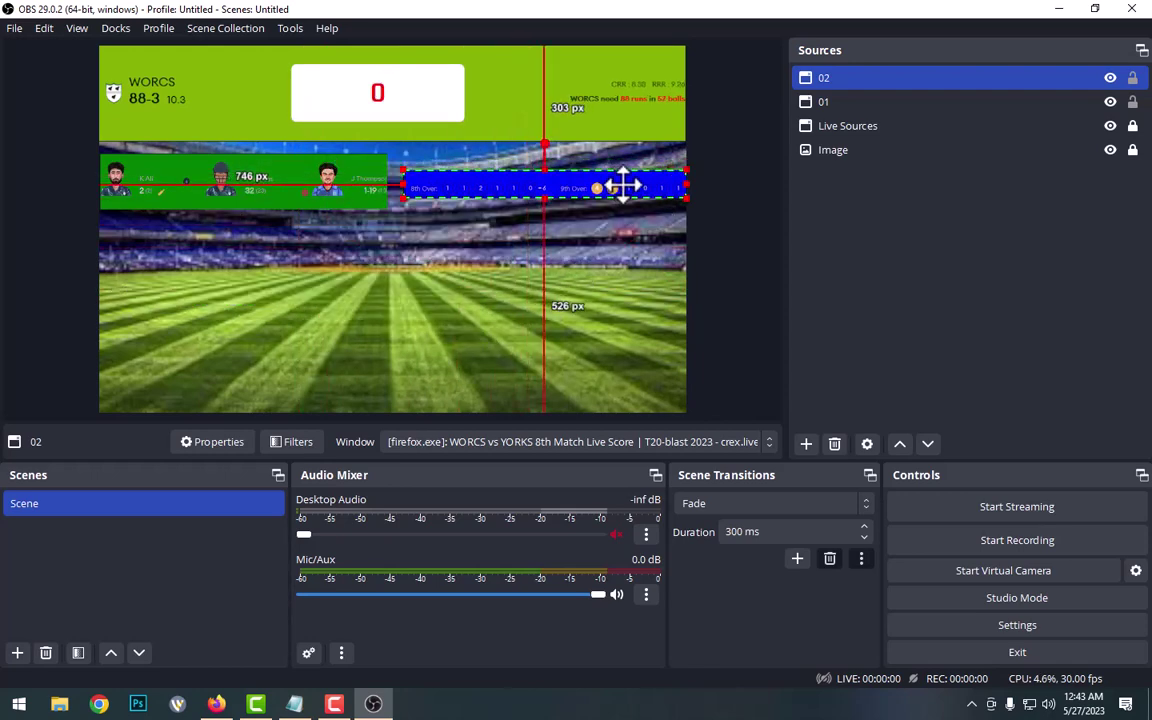
left_click(613, 280)
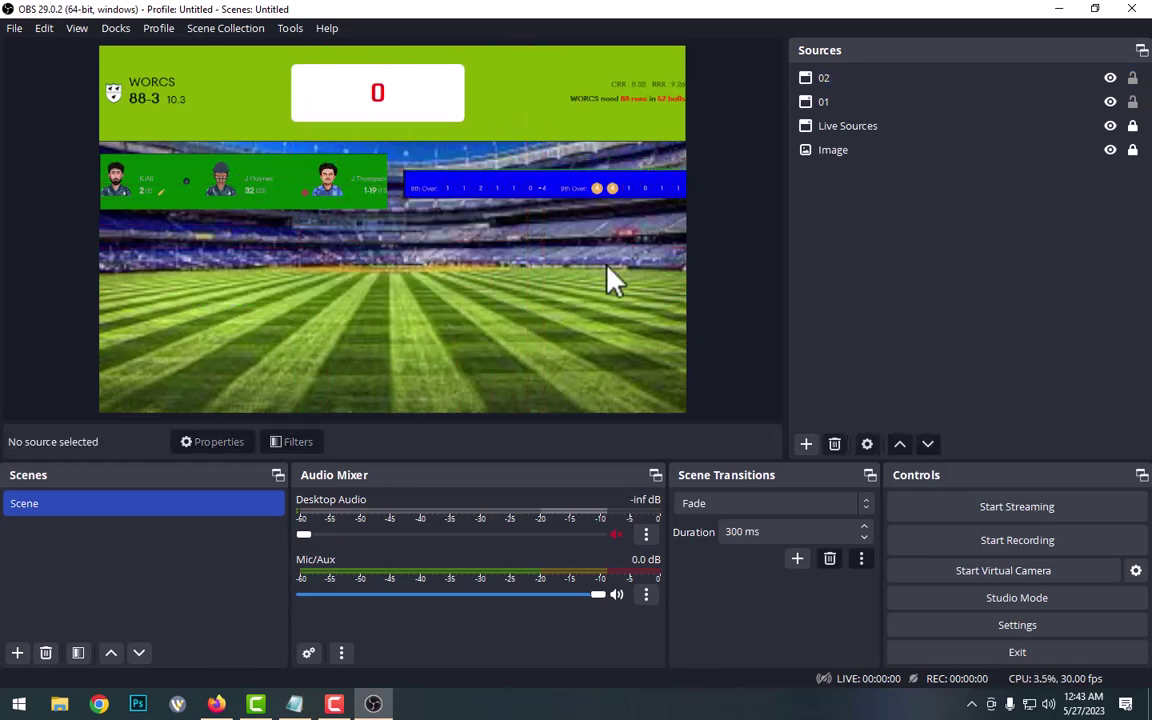
Move the blue overs strip just below the players strip, trimming its left end slightly, and enlarge it to the full canvas width
left_click(618, 196)
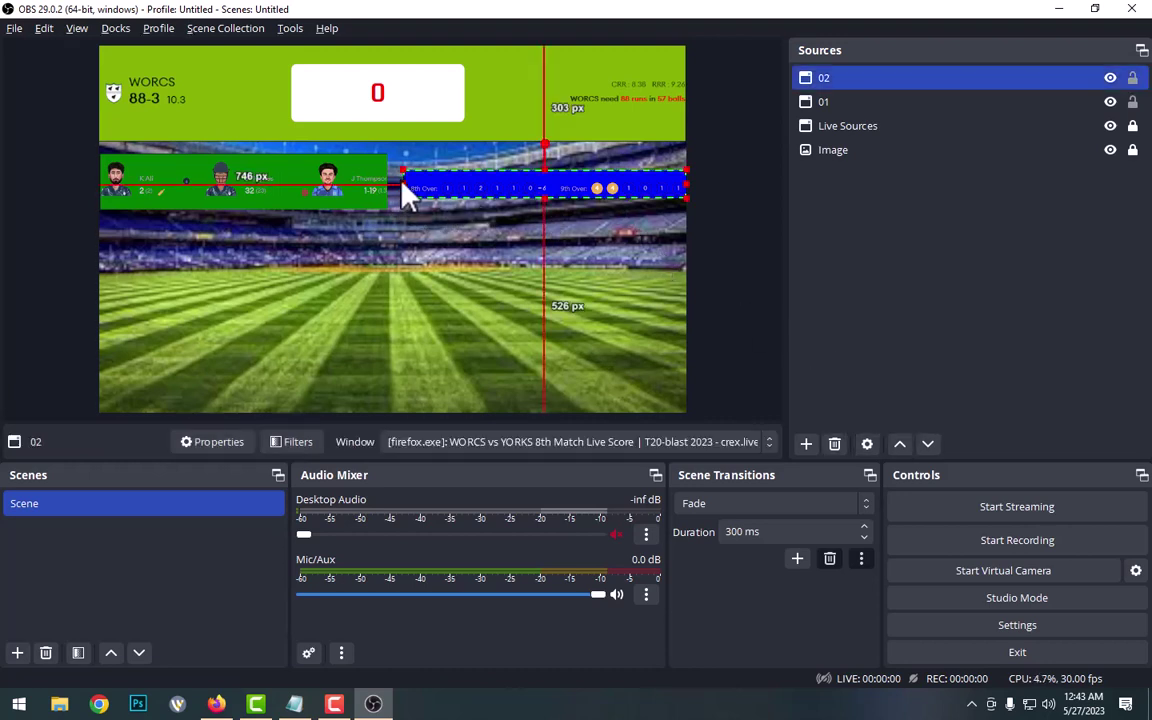
left_click_drag(404, 187, 155, 243)
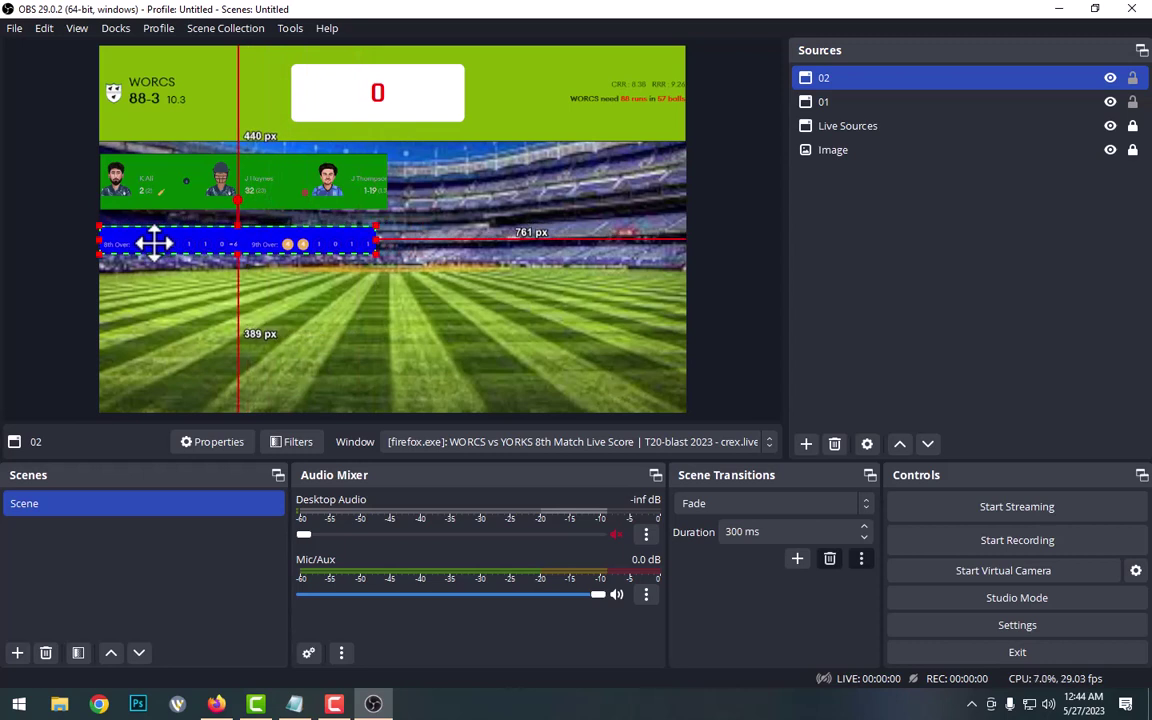
left_click_drag(377, 241, 687, 273)
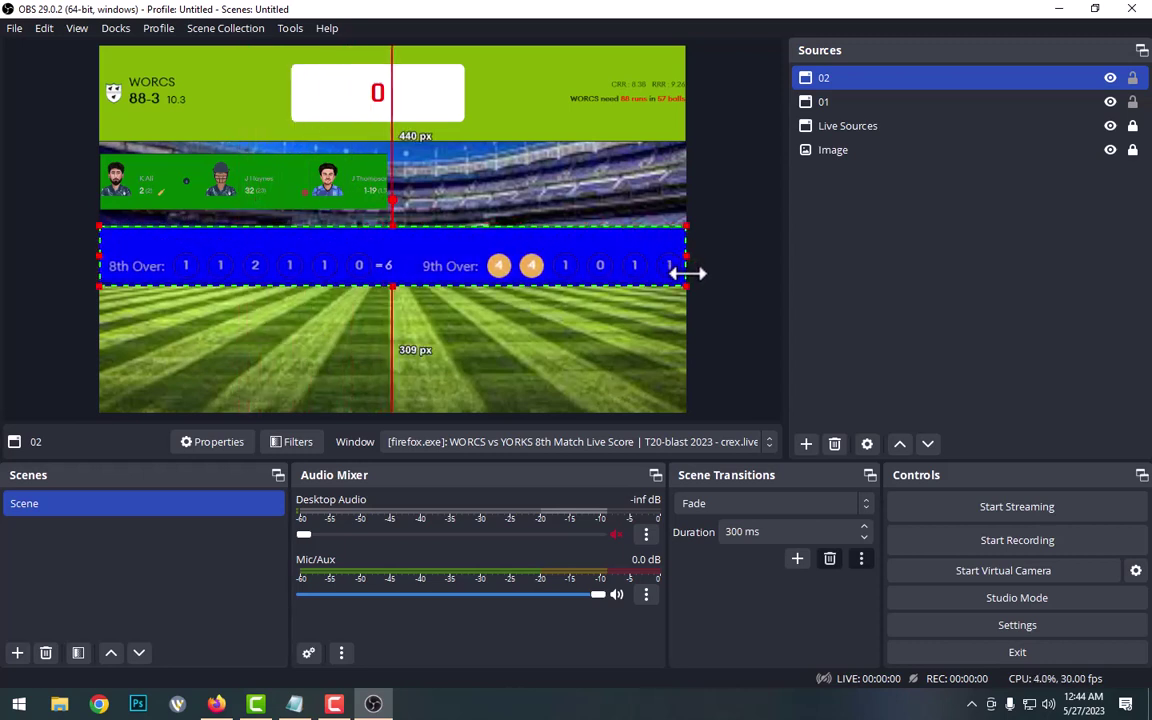
left_click_drag(487, 272, 481, 250)
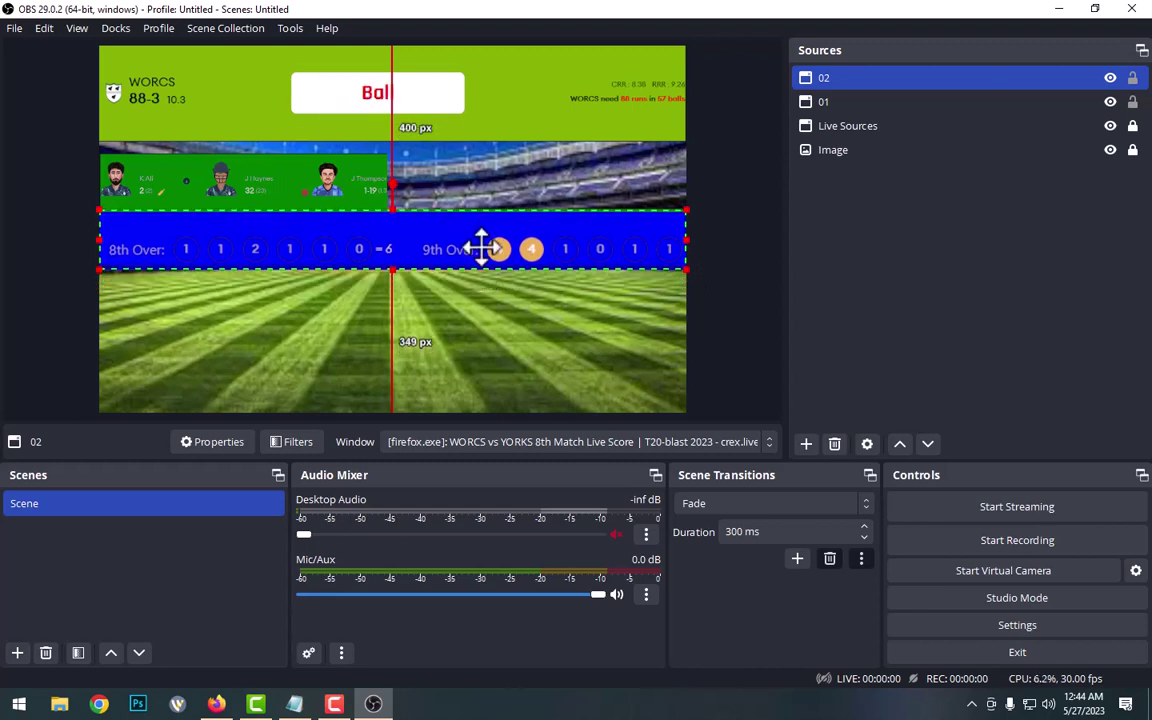
left_click_drag(481, 247, 481, 252)
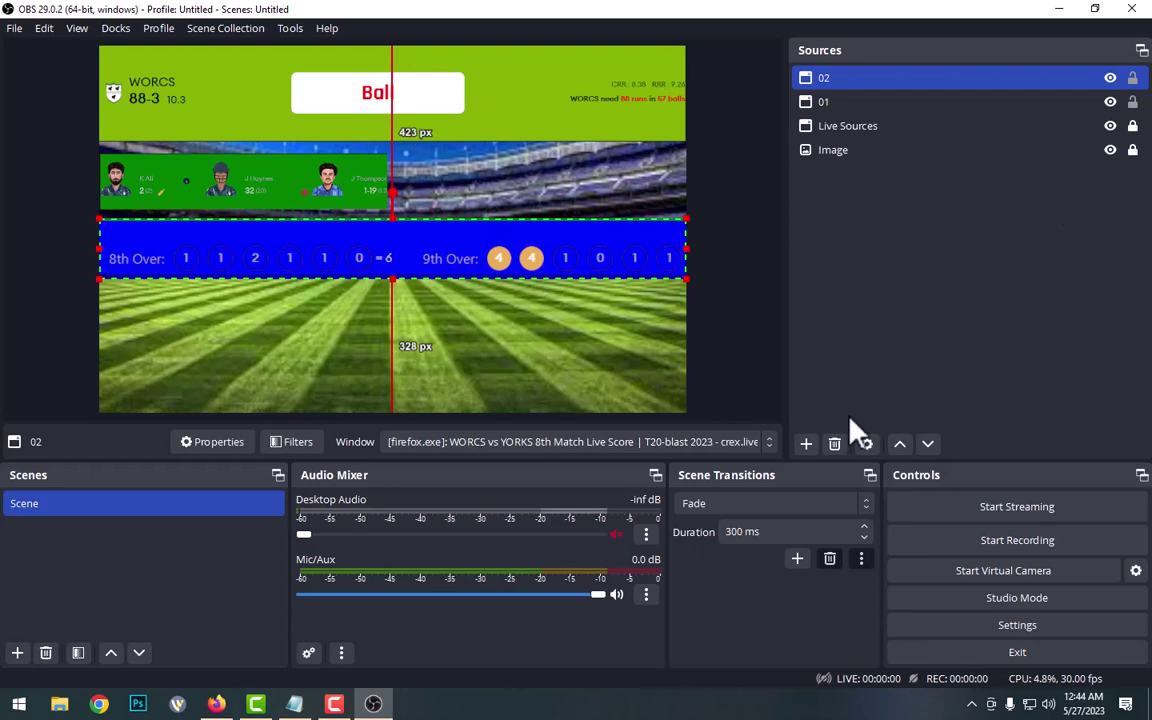
Add another window capture source named 03 showing the Firefox WORCS vs YORKS live score page
left_click(806, 443)
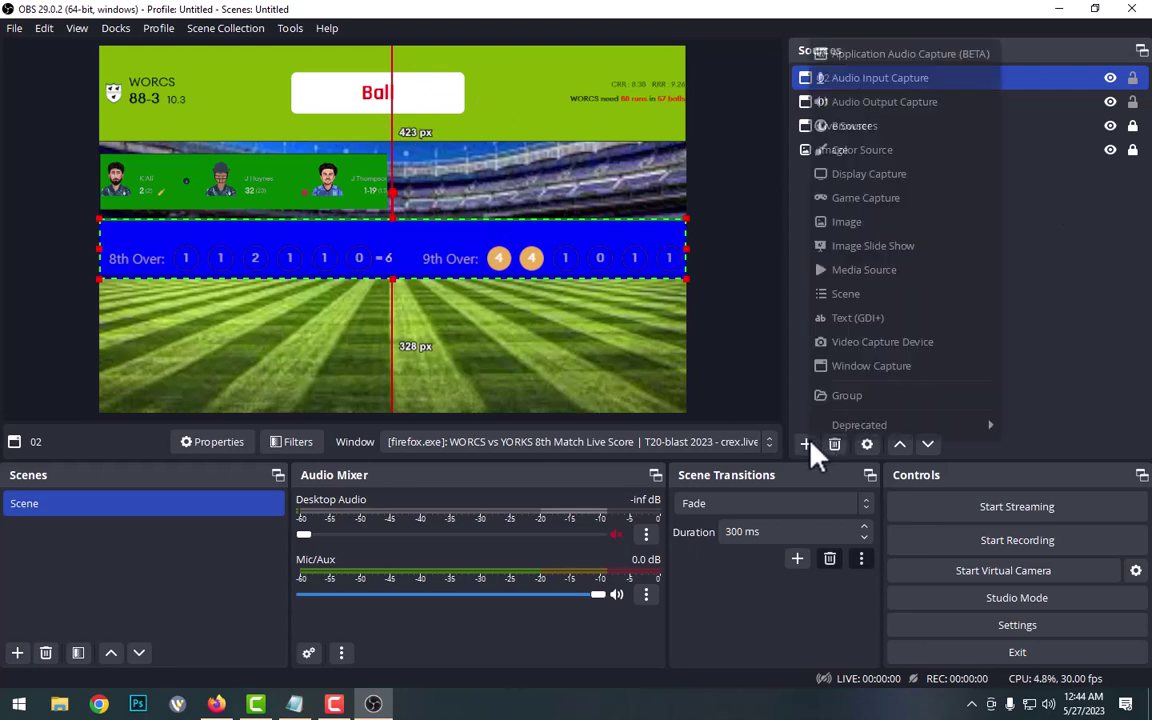
left_click(870, 377)
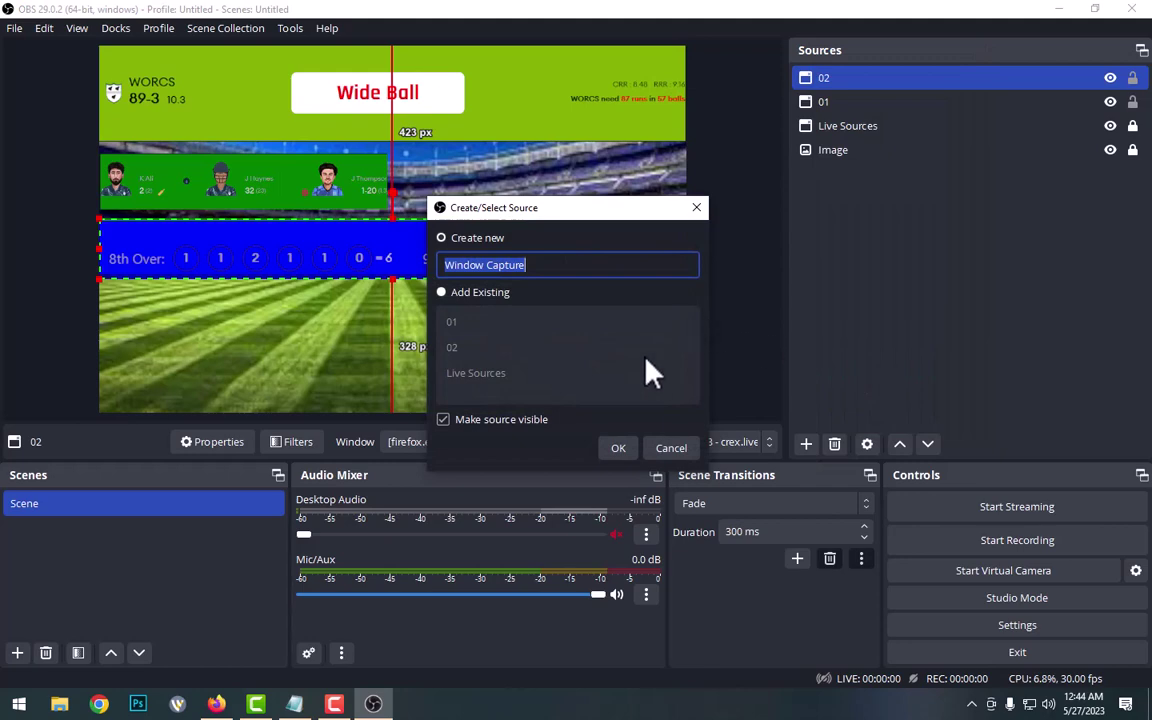
type("0")
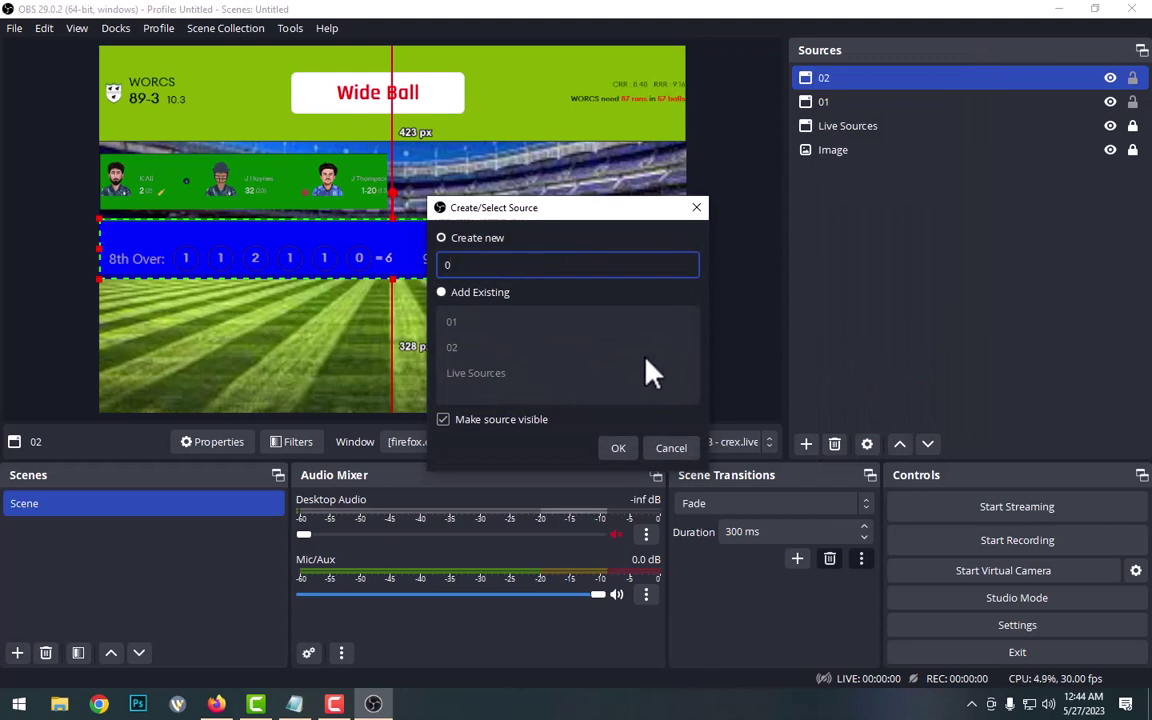
type("3")
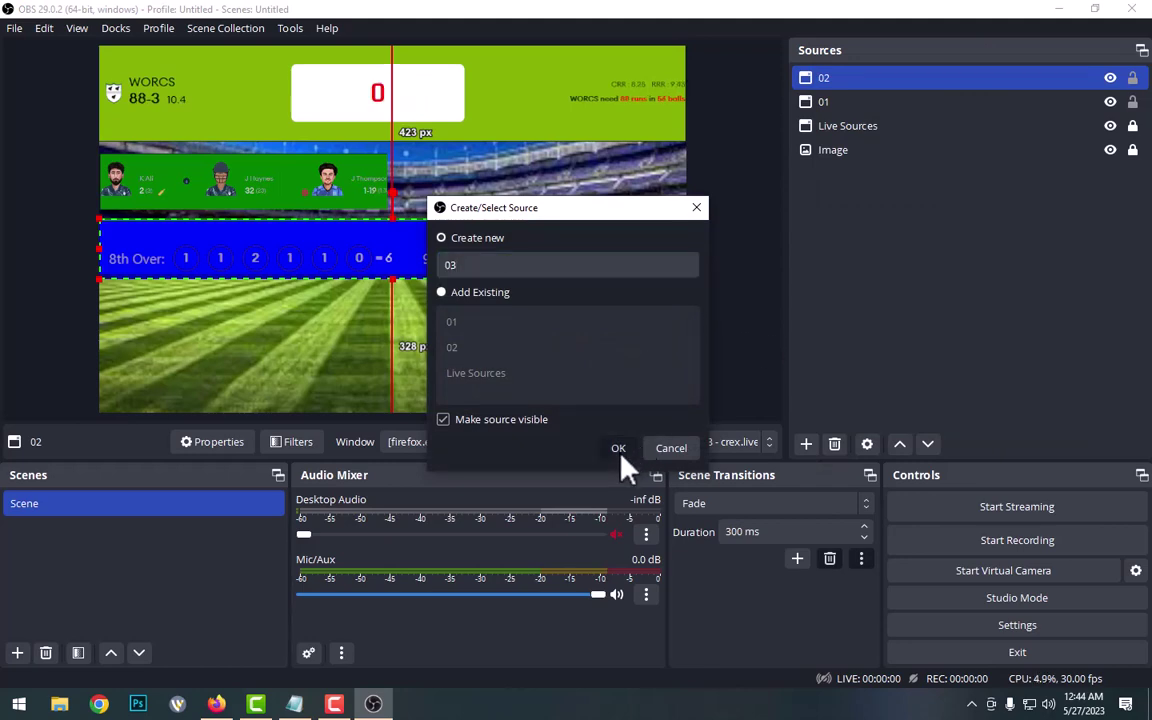
left_click(619, 452)
left_click(607, 352)
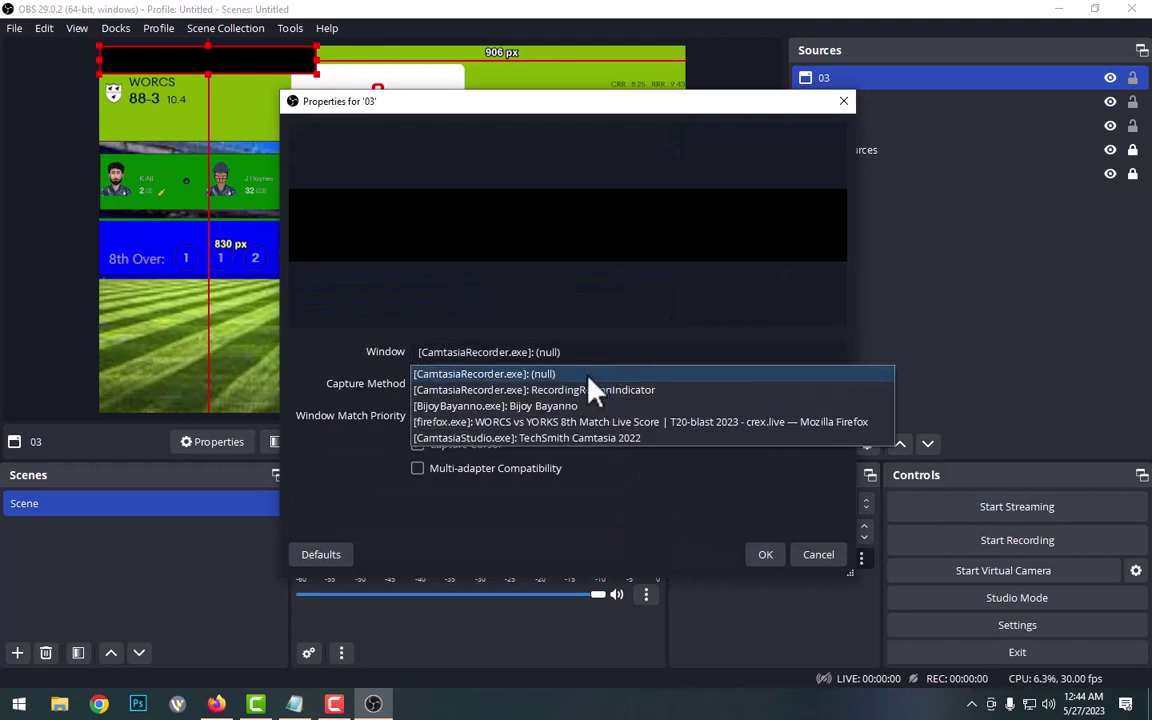
left_click(560, 419)
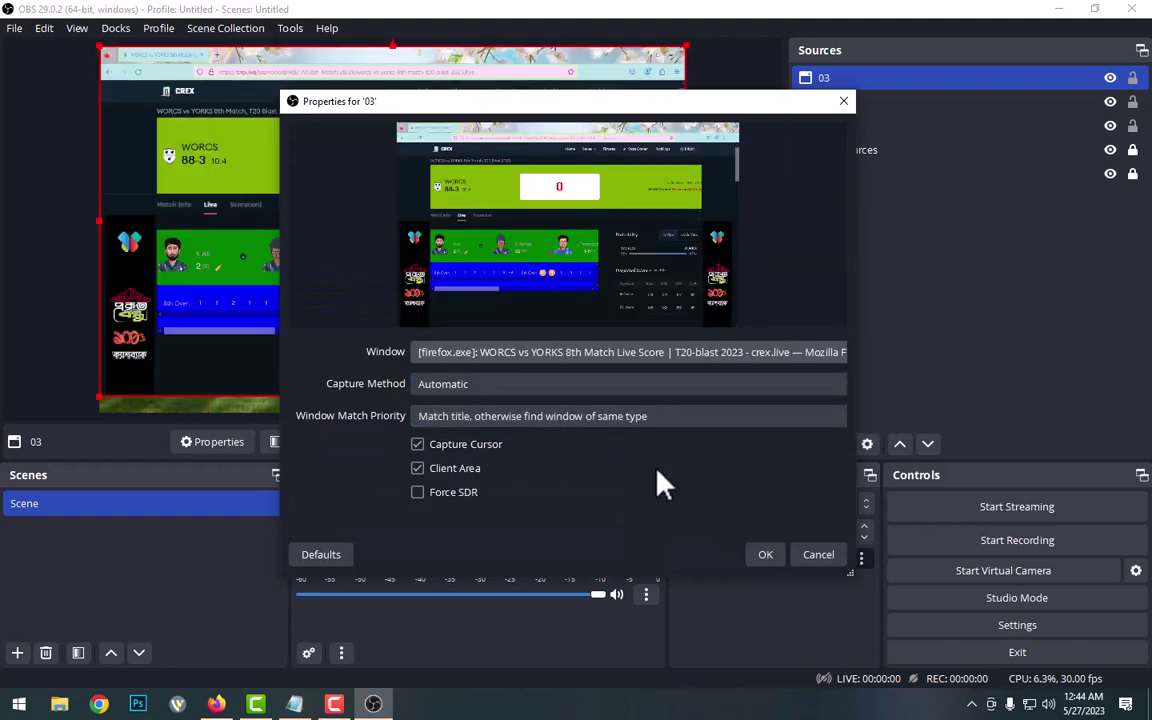
left_click(768, 556)
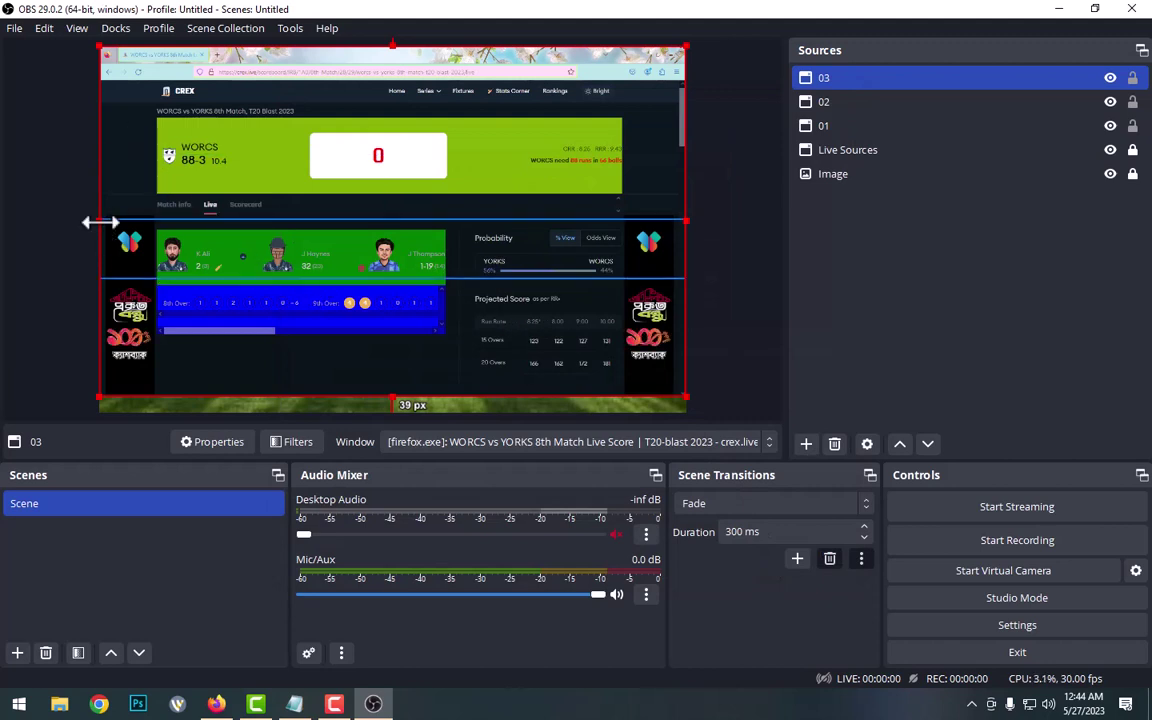
Crop the 03 capture on all sides to the Probability panel and move it between the score card and overs strip, near the canvas's right edge
left_click_drag(98, 220, 462, 292)
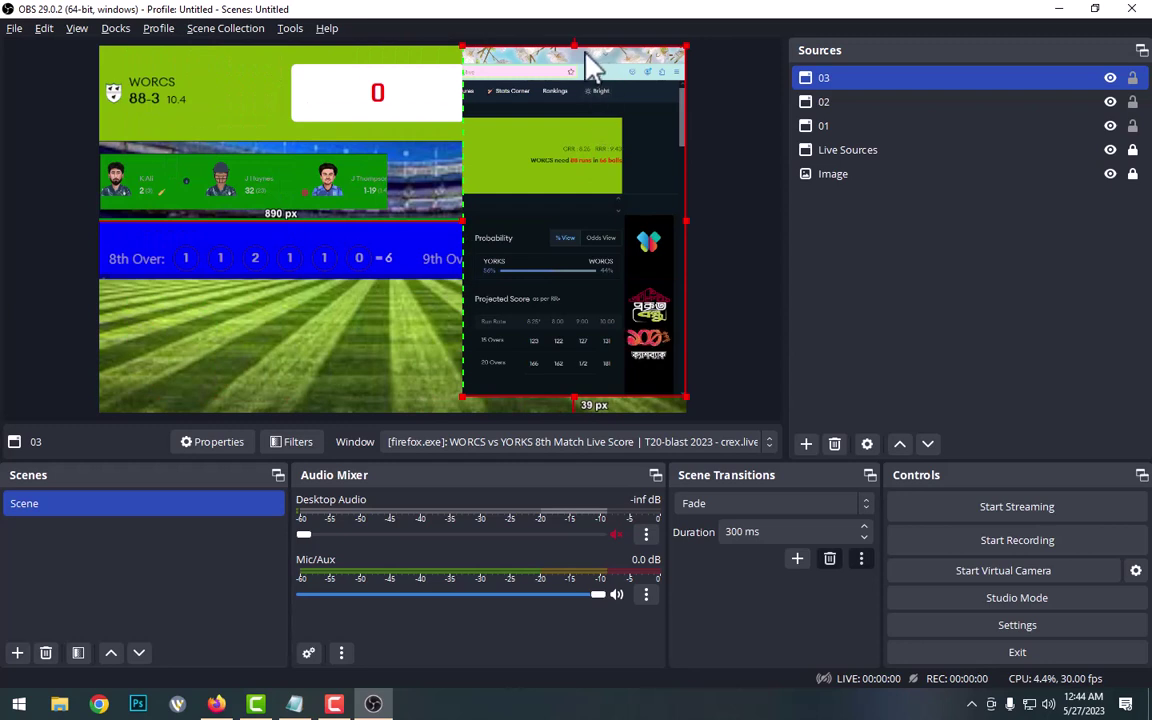
left_click_drag(574, 47, 580, 220)
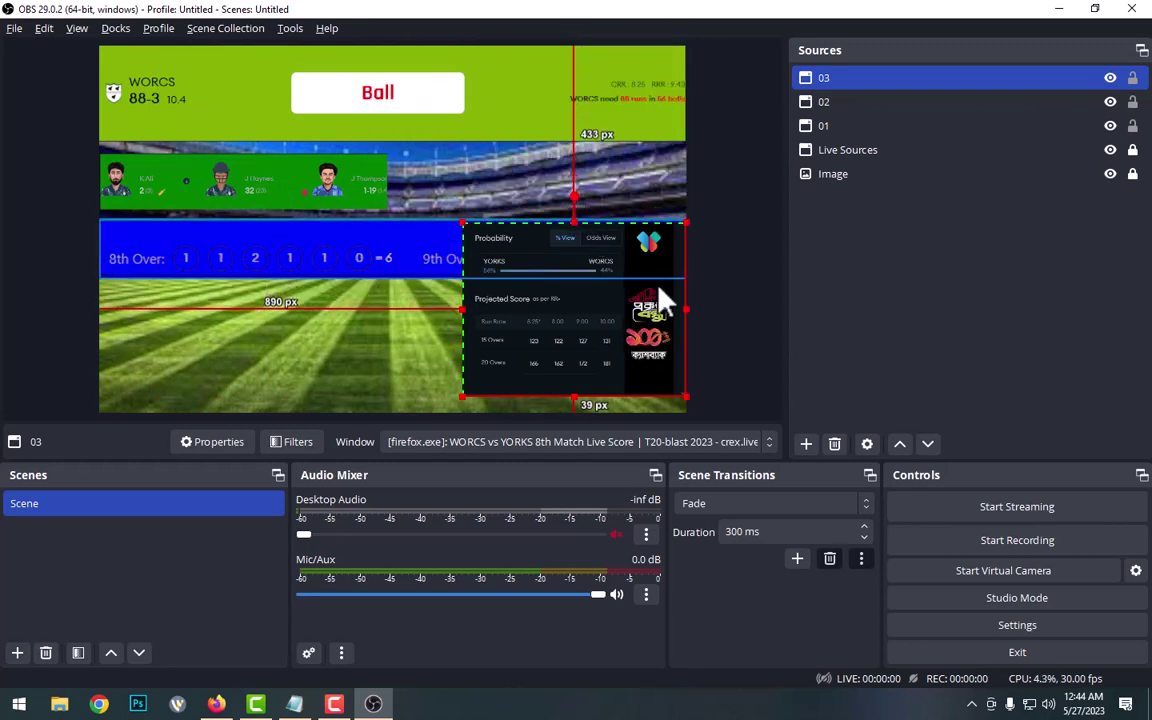
left_click_drag(686, 309, 623, 298)
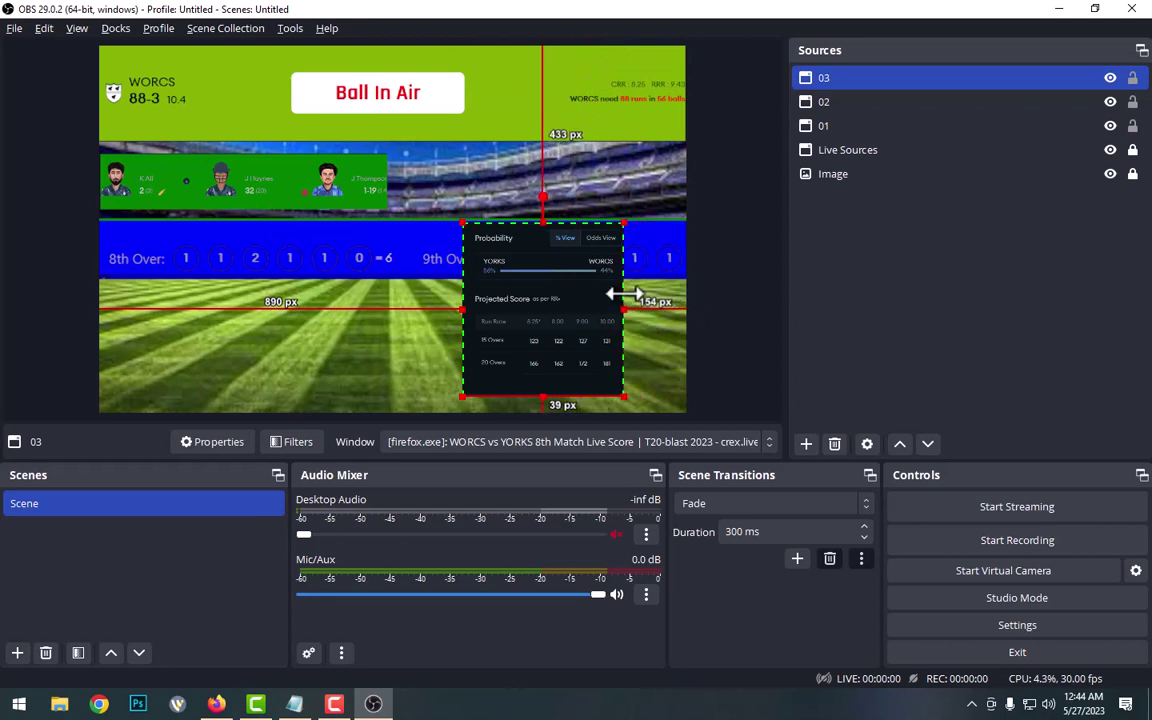
left_click_drag(541, 396, 600, 189)
Nudge the Probability panel right to about 4 px from the canvas edge and deselect it
key("Right")
key("Right")
key("Right")
key("Right")
key("Right")
key("Right")
key("Right")
key("Right")
key("Right")
key("Right")
key("Right")
key("Right")
key("Right")
key("Right")
key("Right")
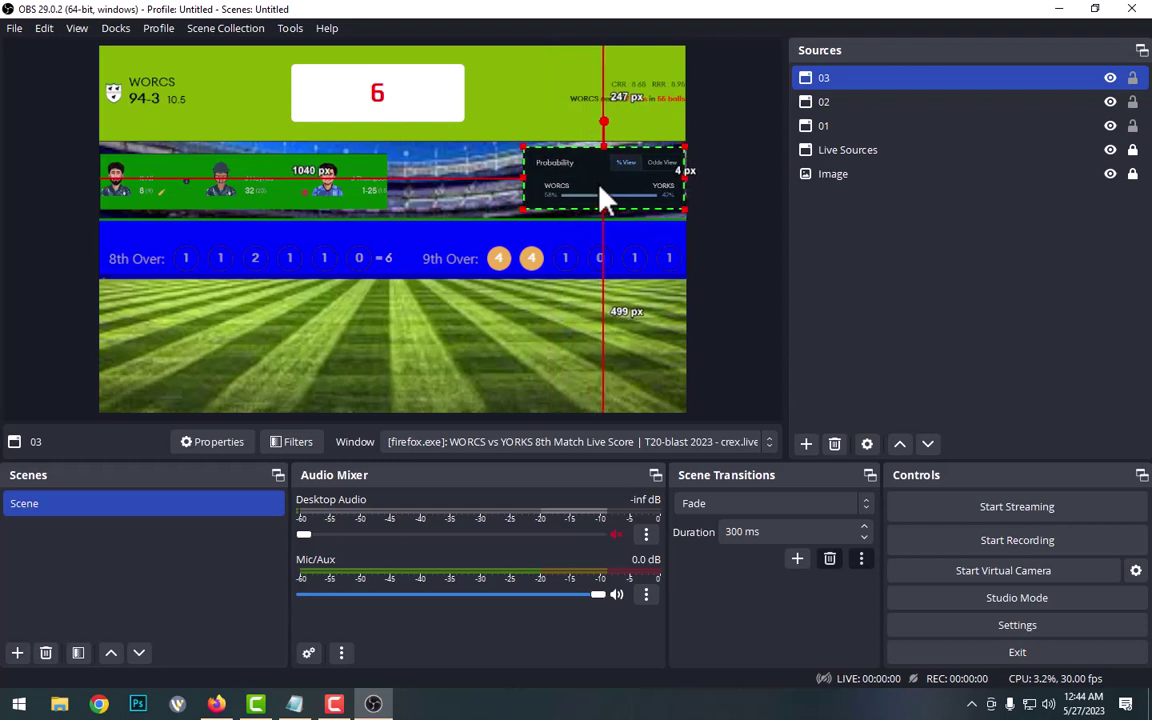
left_click(735, 203)
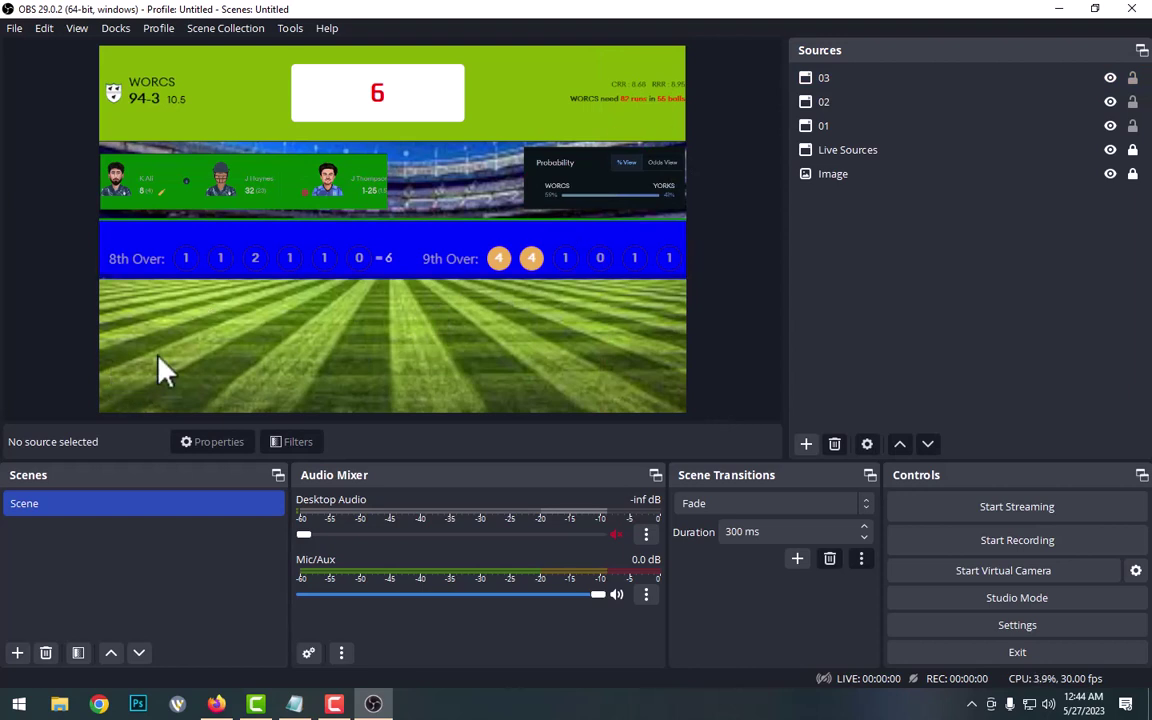
Add a new Text (GDI+) source named Scrolling to the scene
left_click(806, 443)
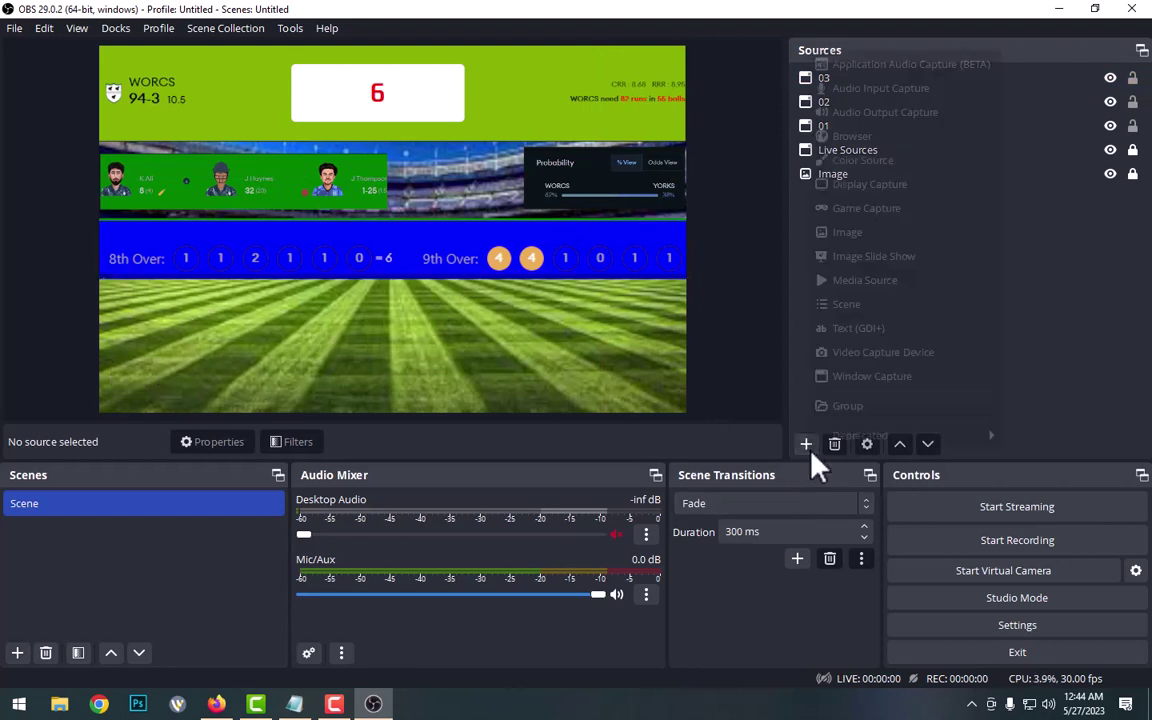
left_click(877, 347)
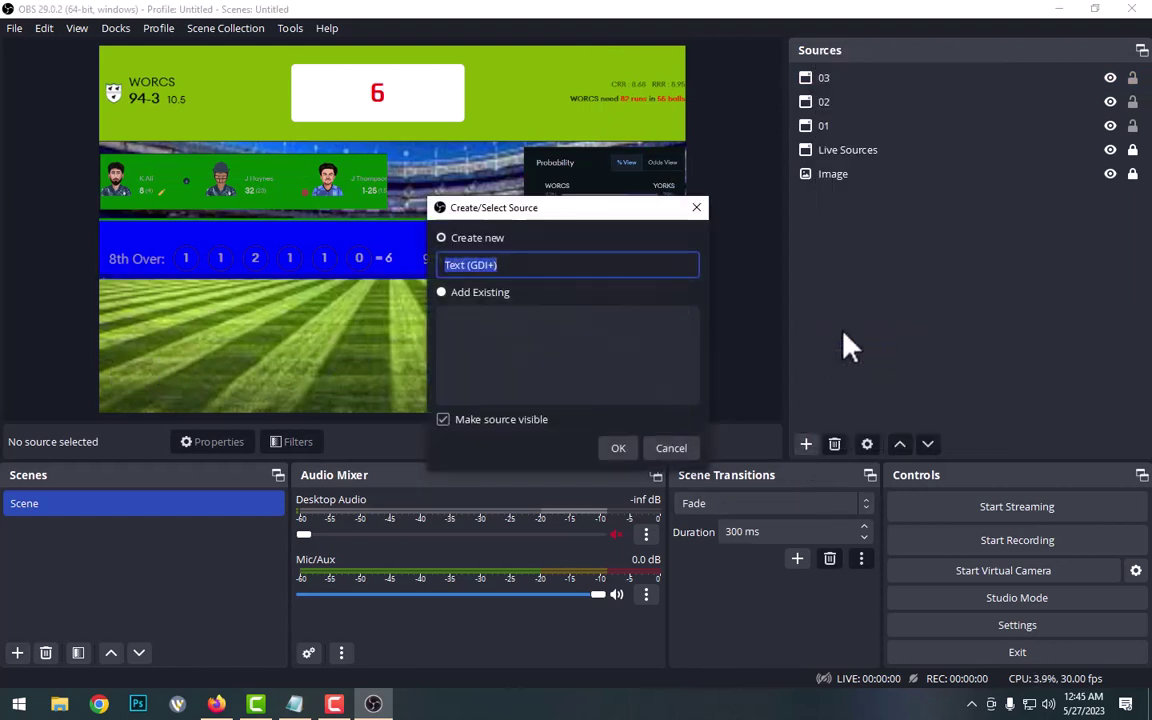
type("S")
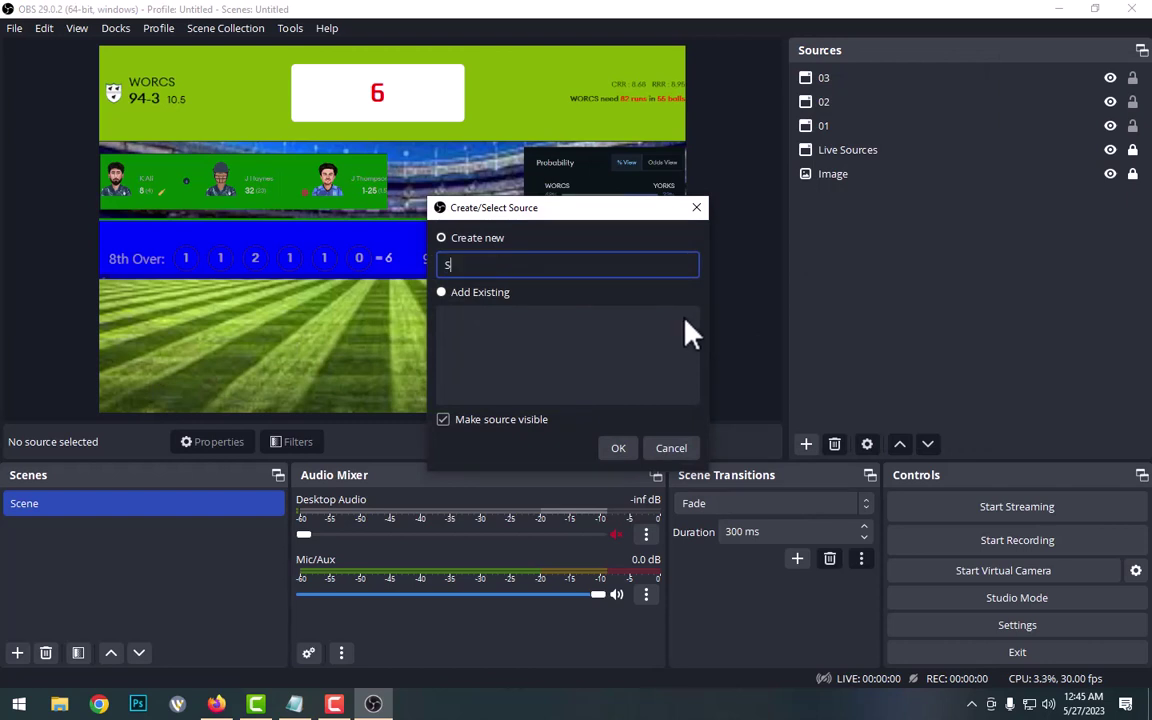
type("crolling")
left_click(636, 448)
left_click(481, 435)
type("fghgghfhgfhg")
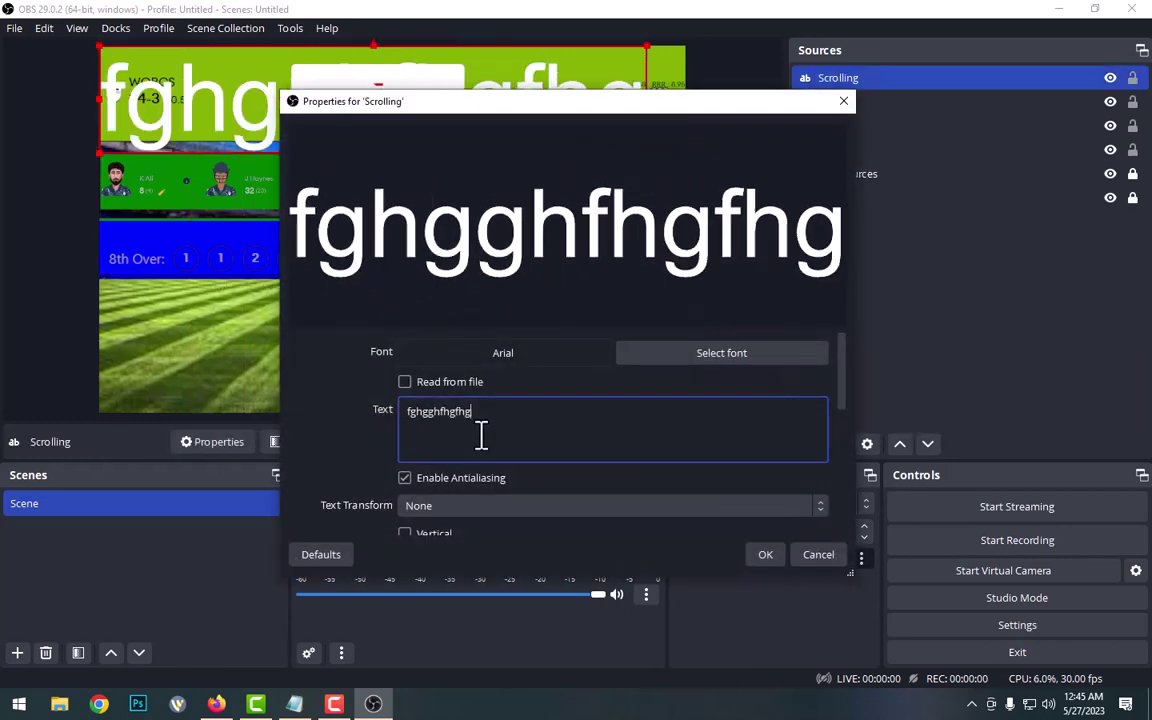
type("fhgfhgfhgfghfgfgh")
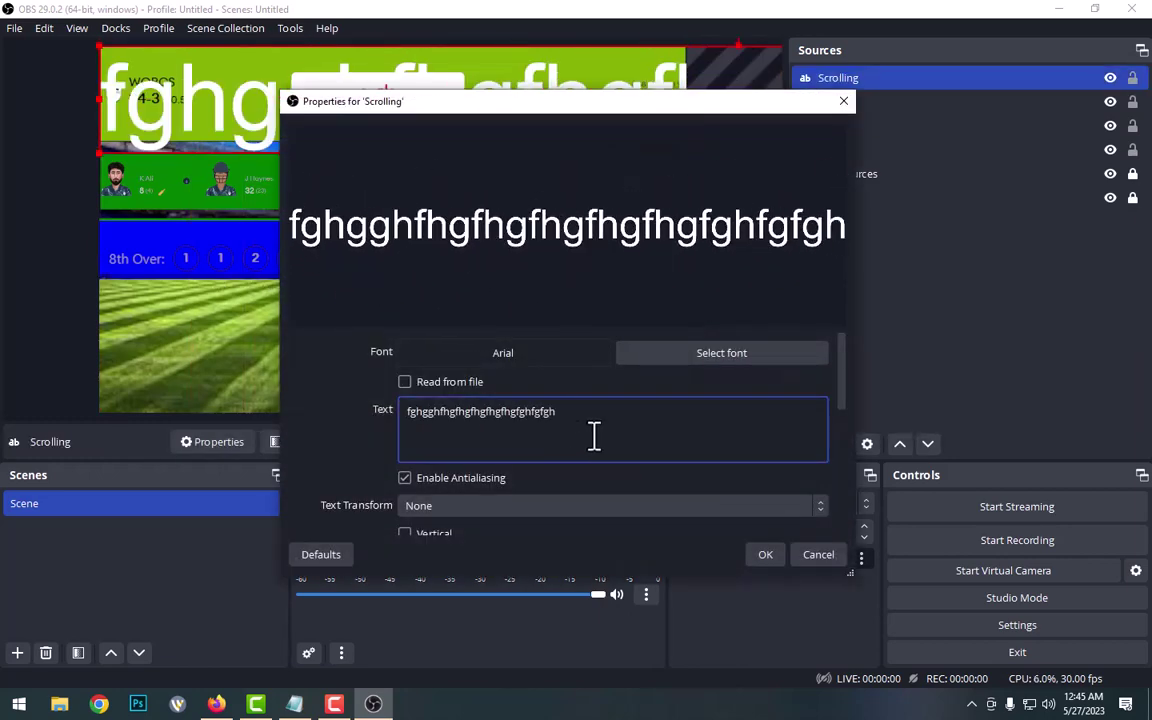
key("ctrl+a")
key("BackSpace")
Enter "MiZan Basic IT YouTube Channel Live Stream Tutorial" as the text of the Scrolling source
type("Mi")
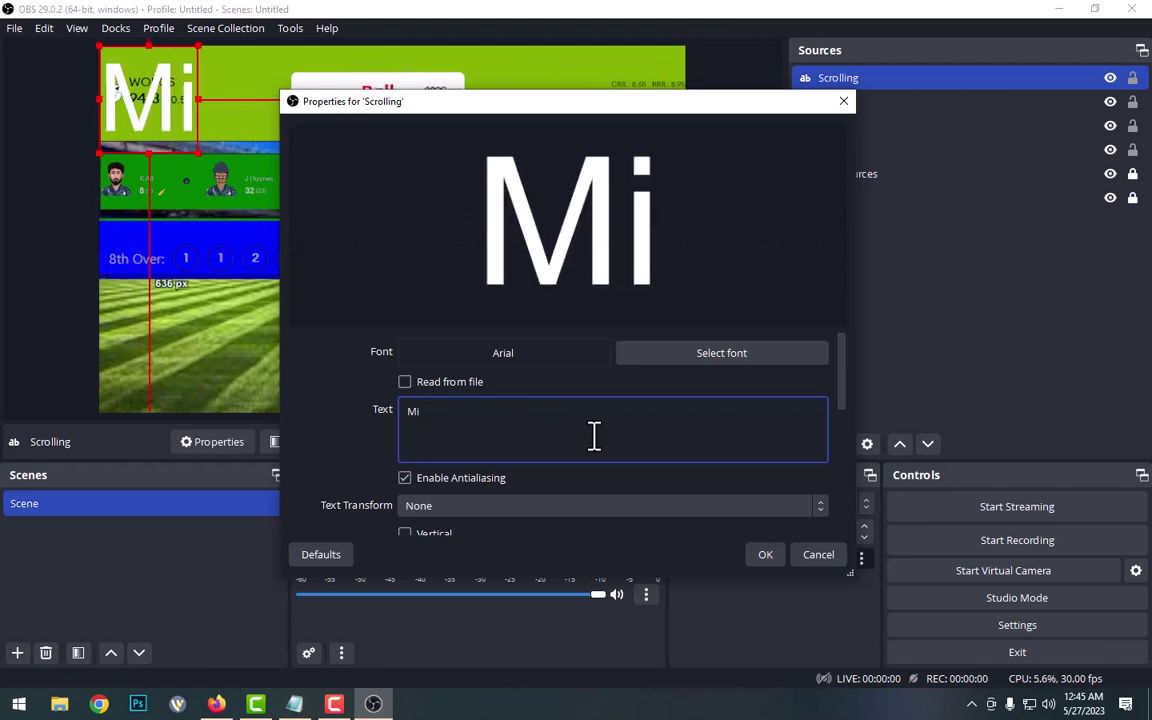
type("Zan Basic")
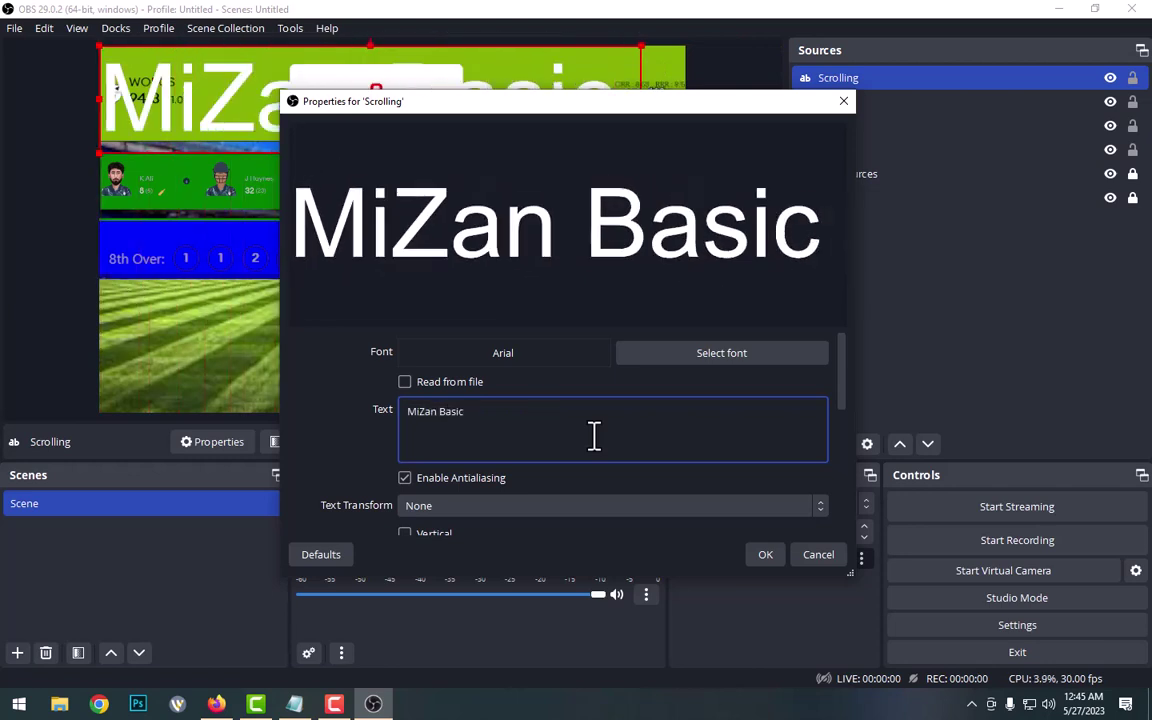
type(" I")
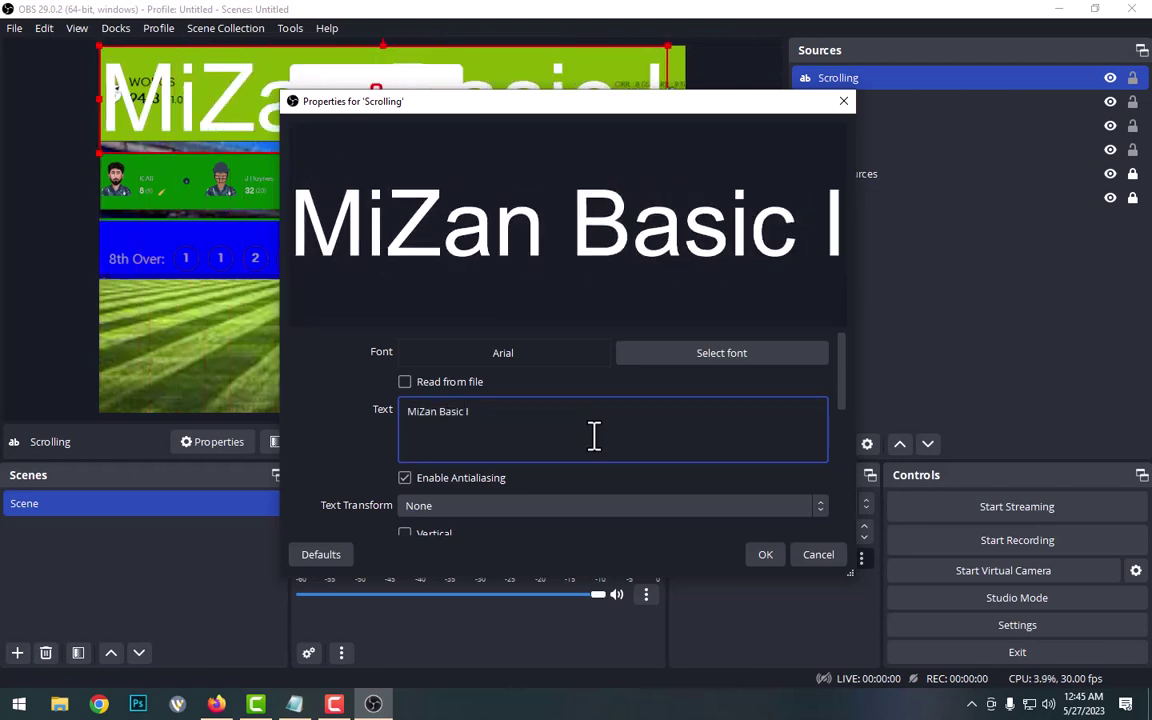
type("T YouTu")
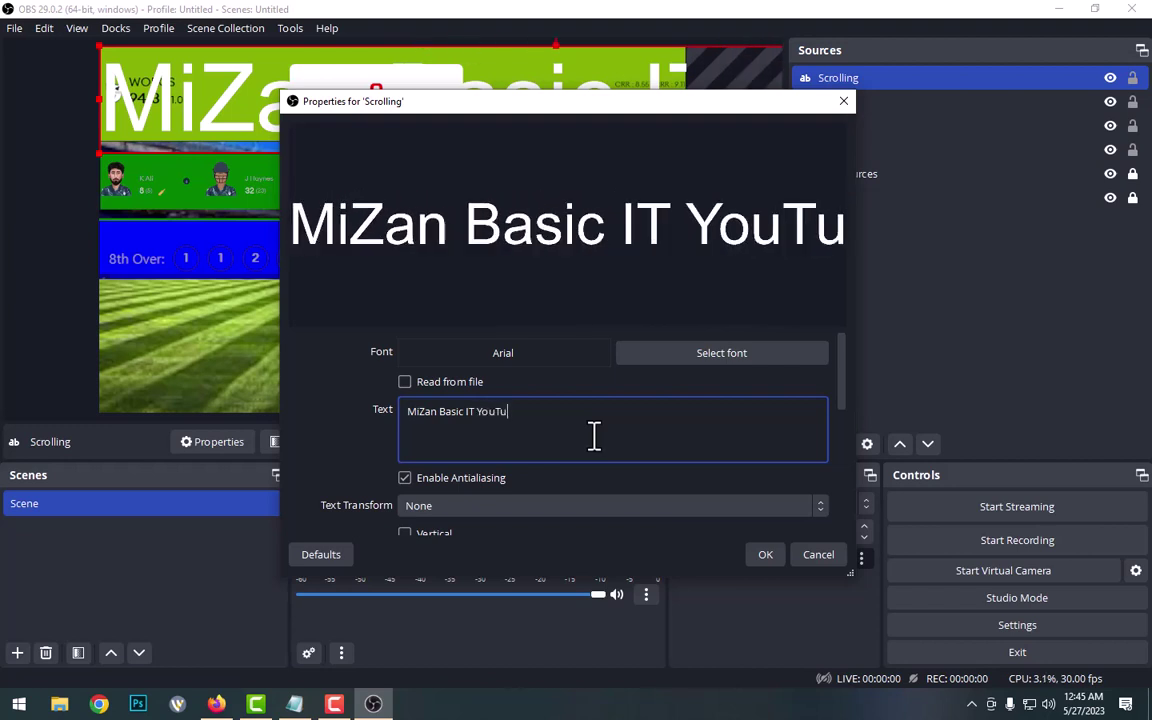
type("be Channel")
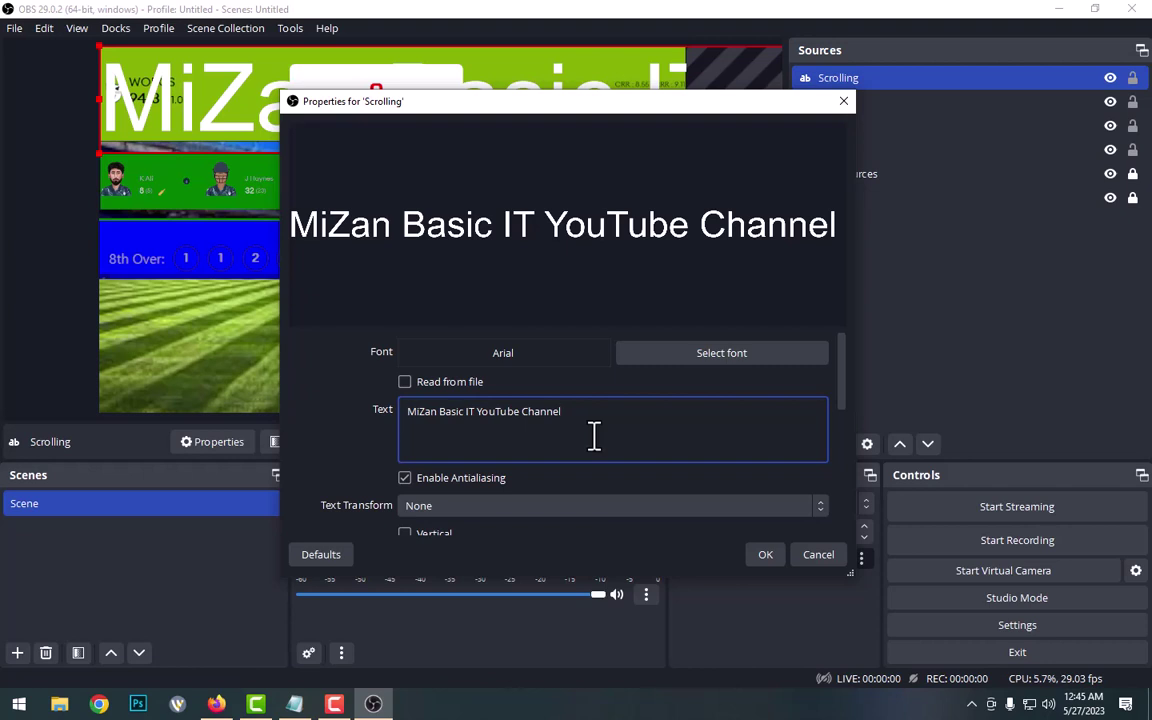
type(" L")
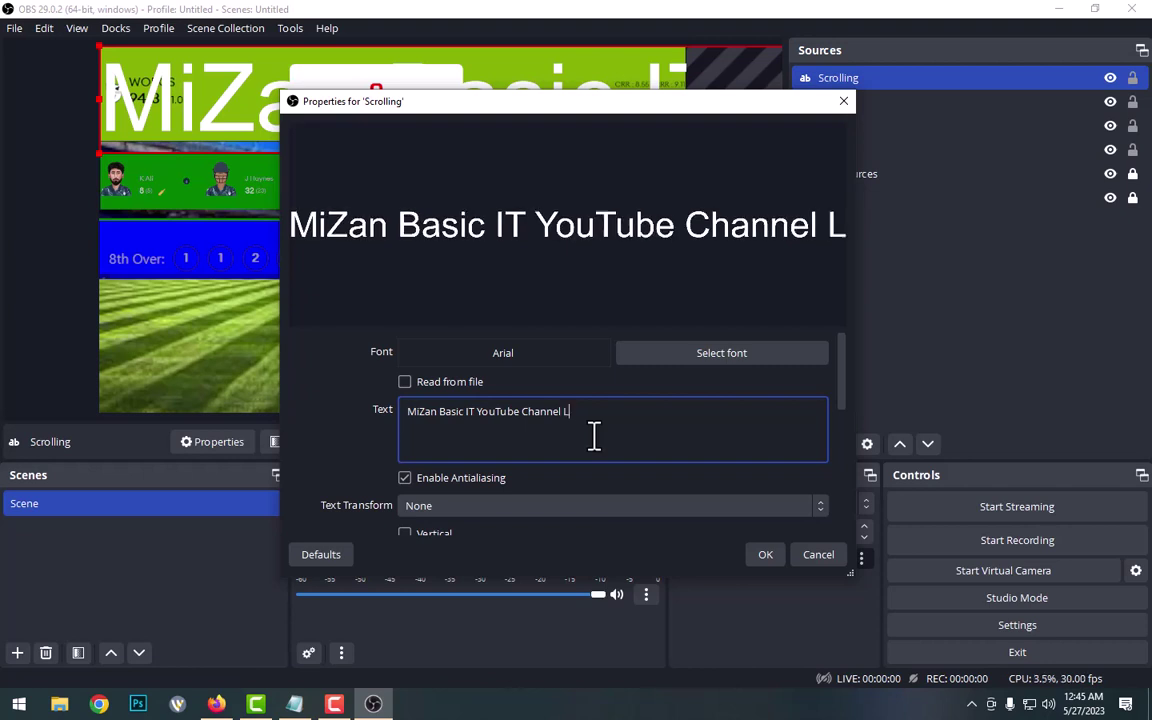
type("ive Stream")
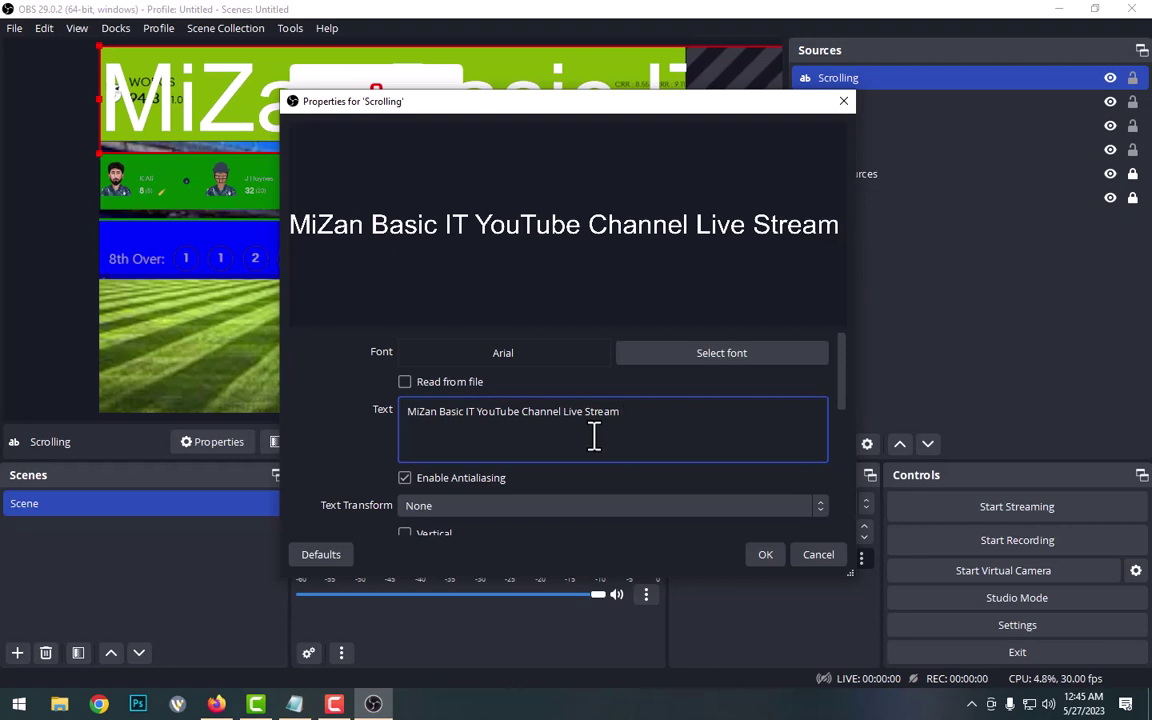
type(" Tutorial")
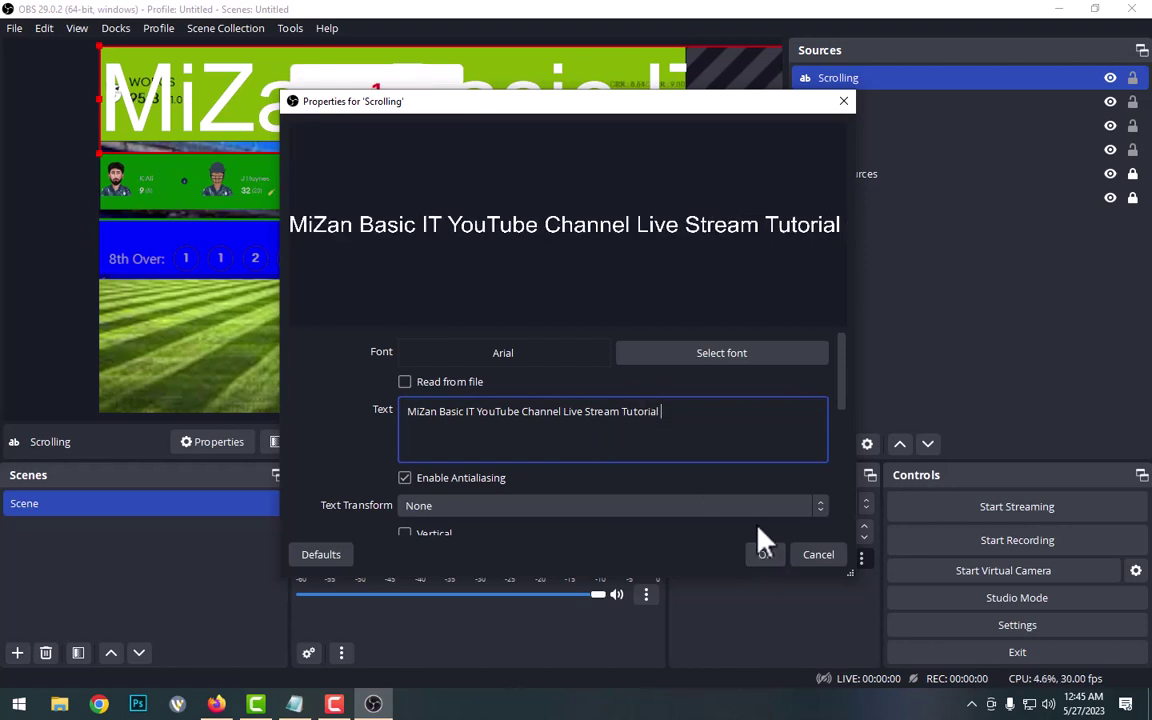
Set the Scrolling text's font size to 70 and move the text to the canvas's bottom edge, roughly centred horizontally
left_click(702, 358)
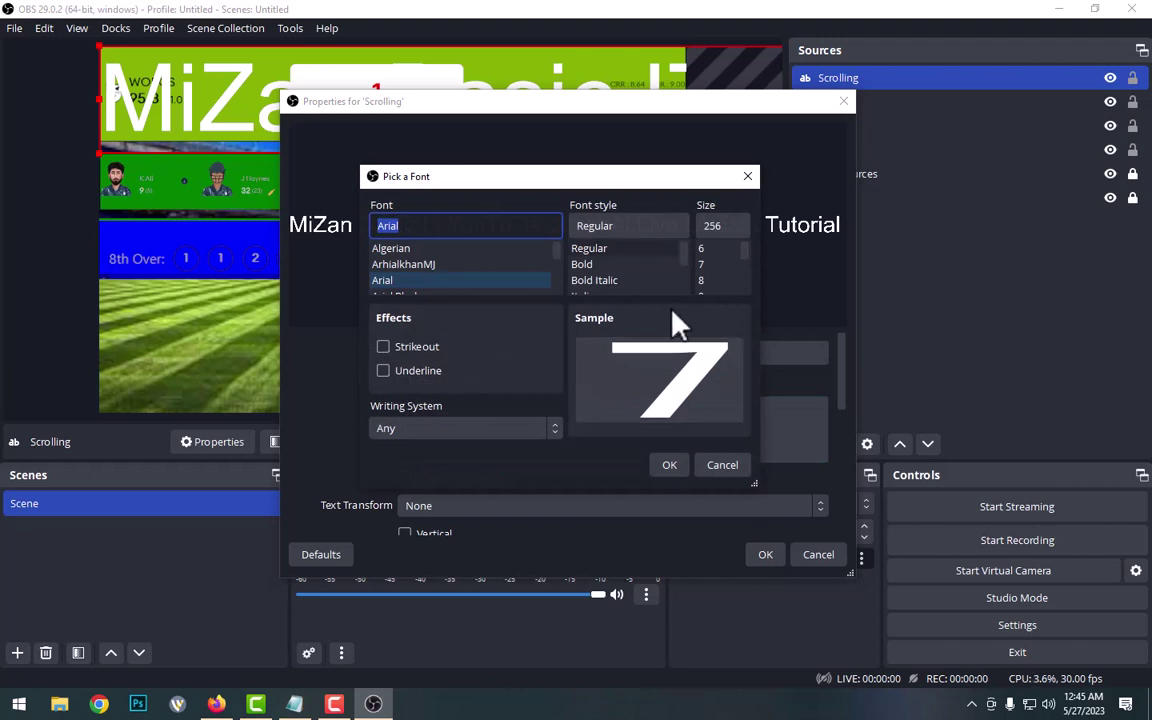
double_click(746, 226)
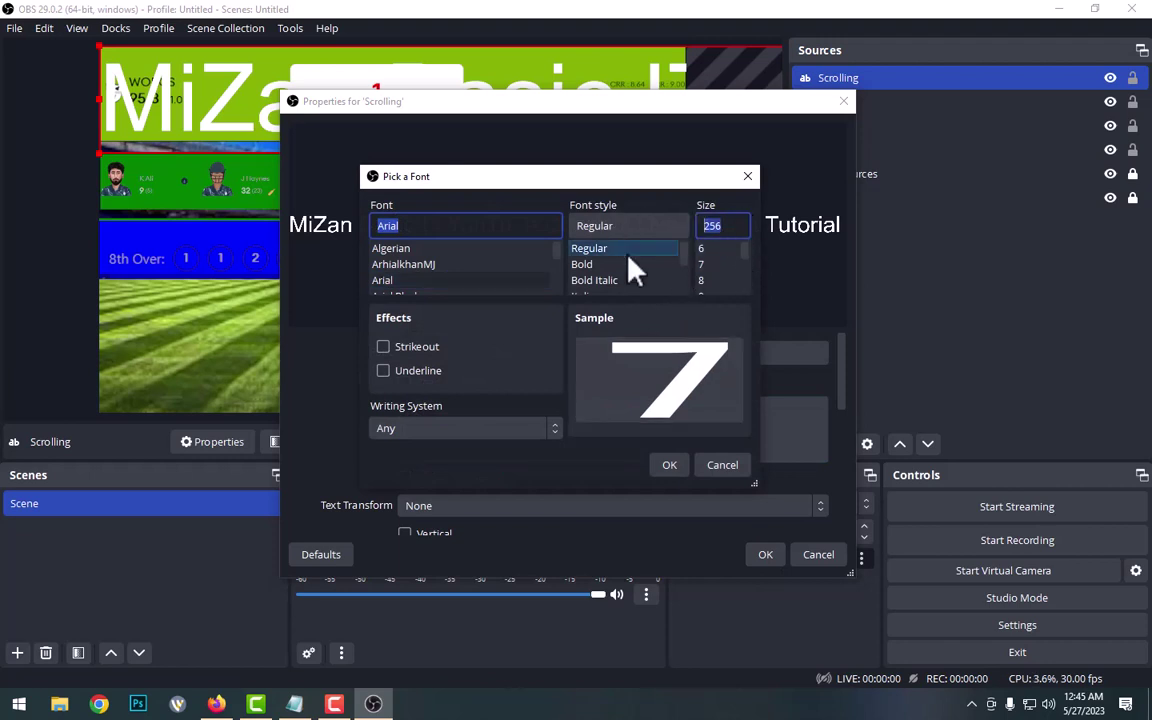
type("70")
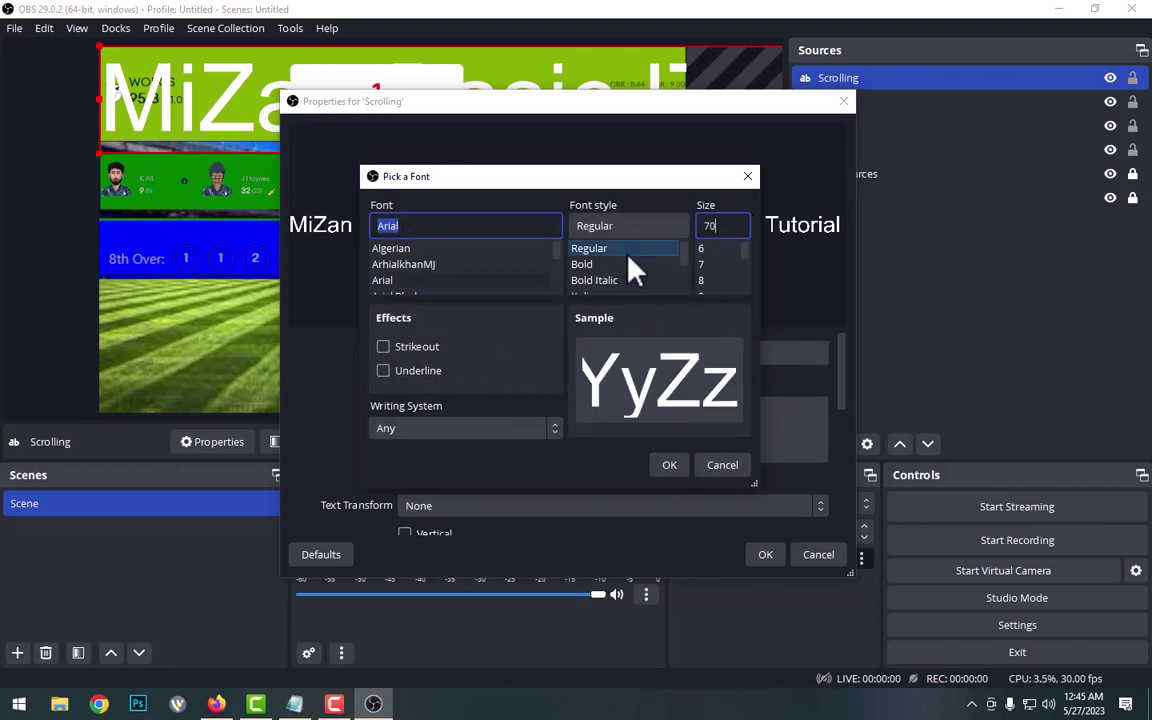
left_click(670, 468)
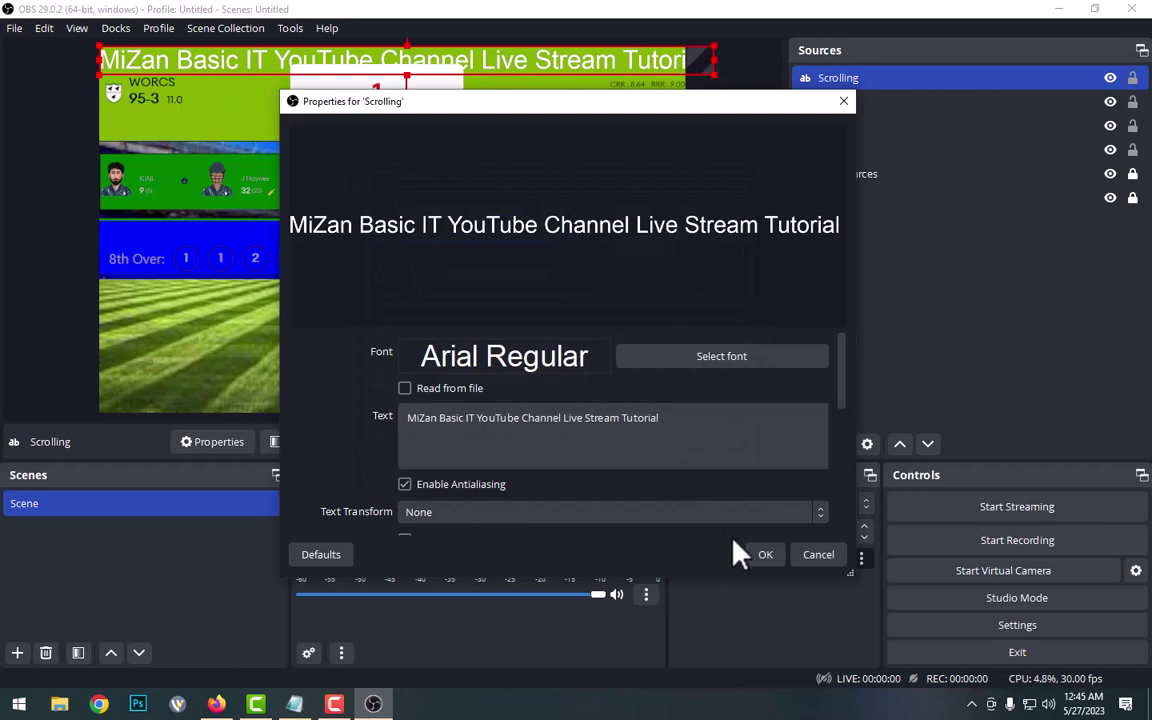
left_click(765, 556)
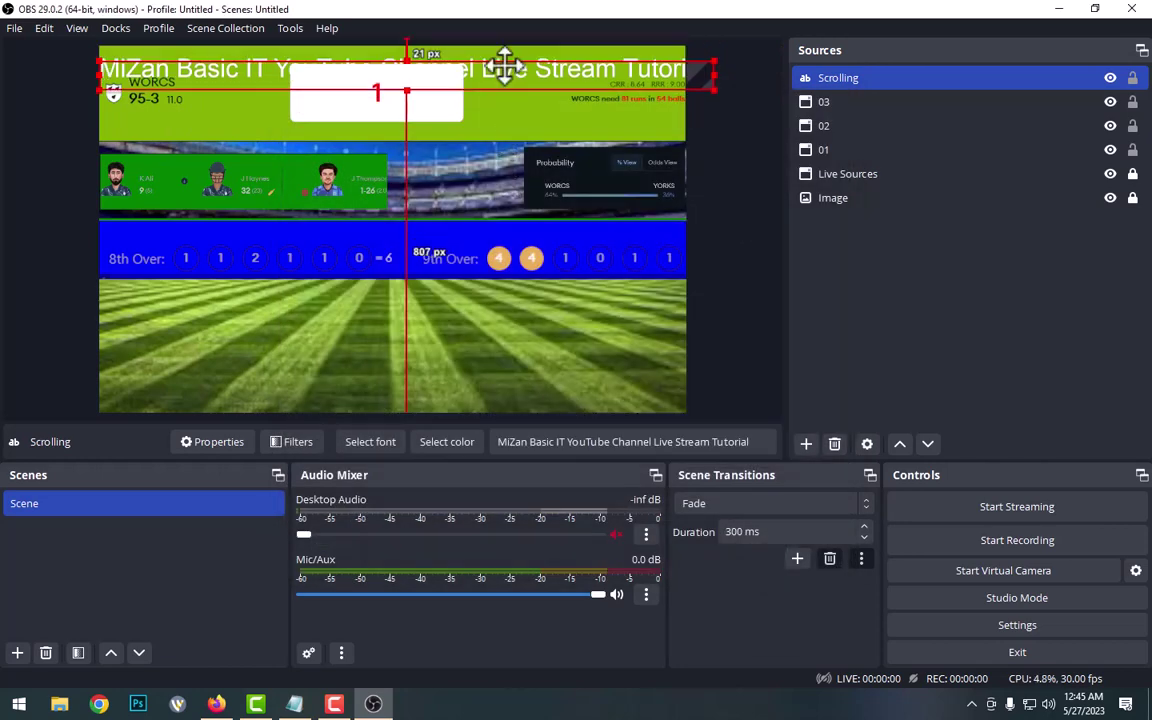
left_click_drag(506, 64, 486, 381)
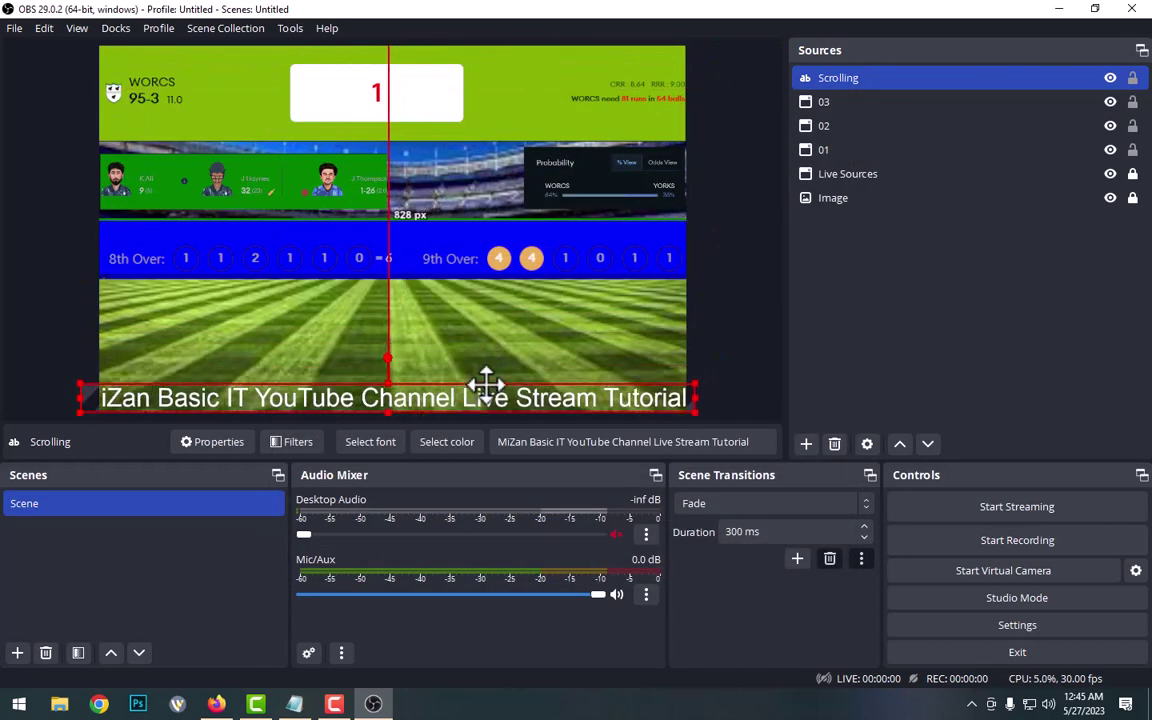
Give the Scrolling text a green #00aa00 background at 100% background opacity
double_click(855, 82)
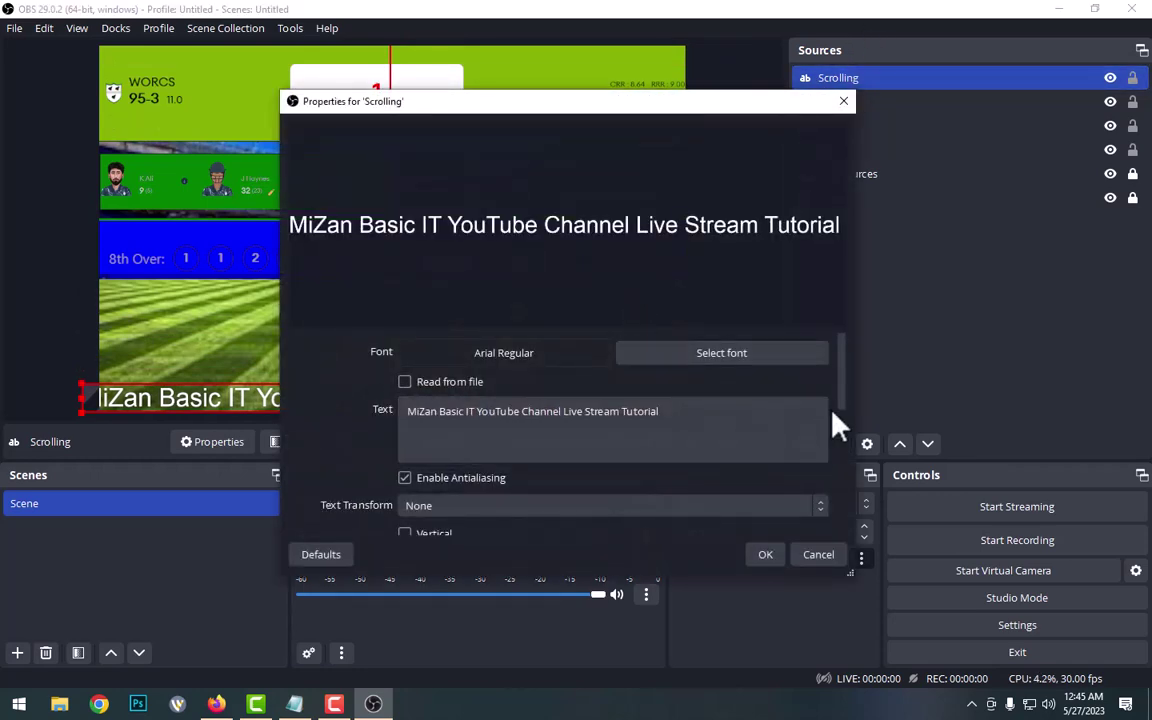
scroll(841, 385, "down", 3)
left_click_drag(847, 437, 856, 507)
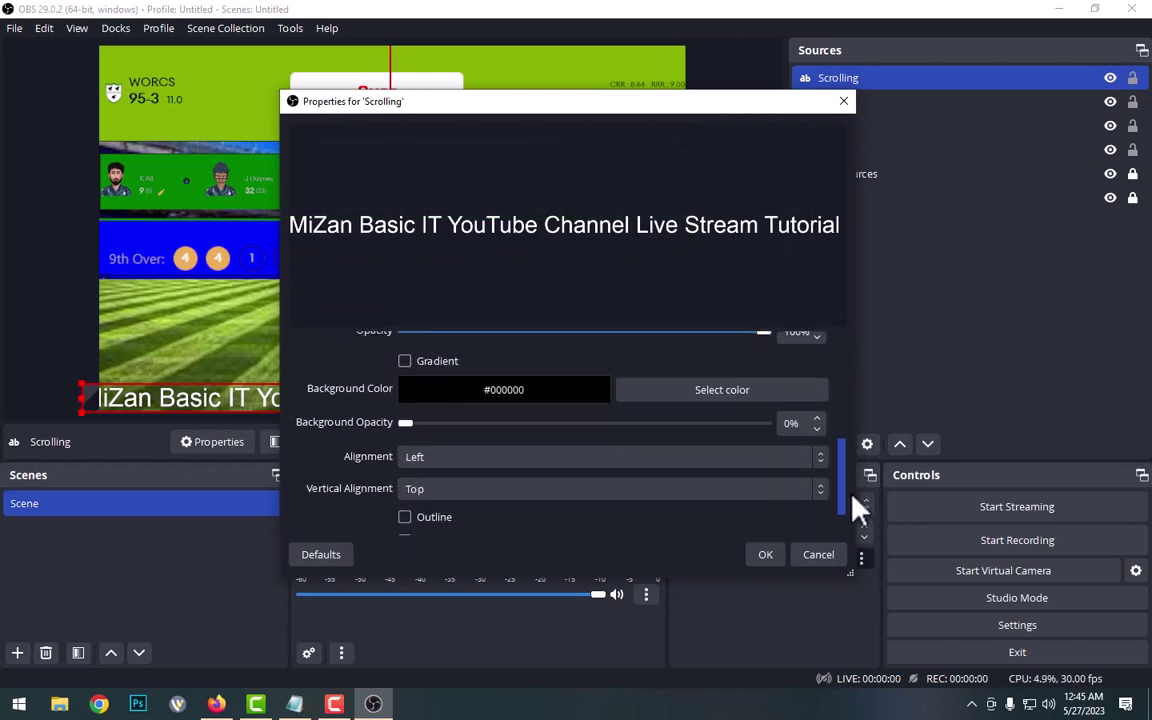
left_click_drag(432, 440, 819, 460)
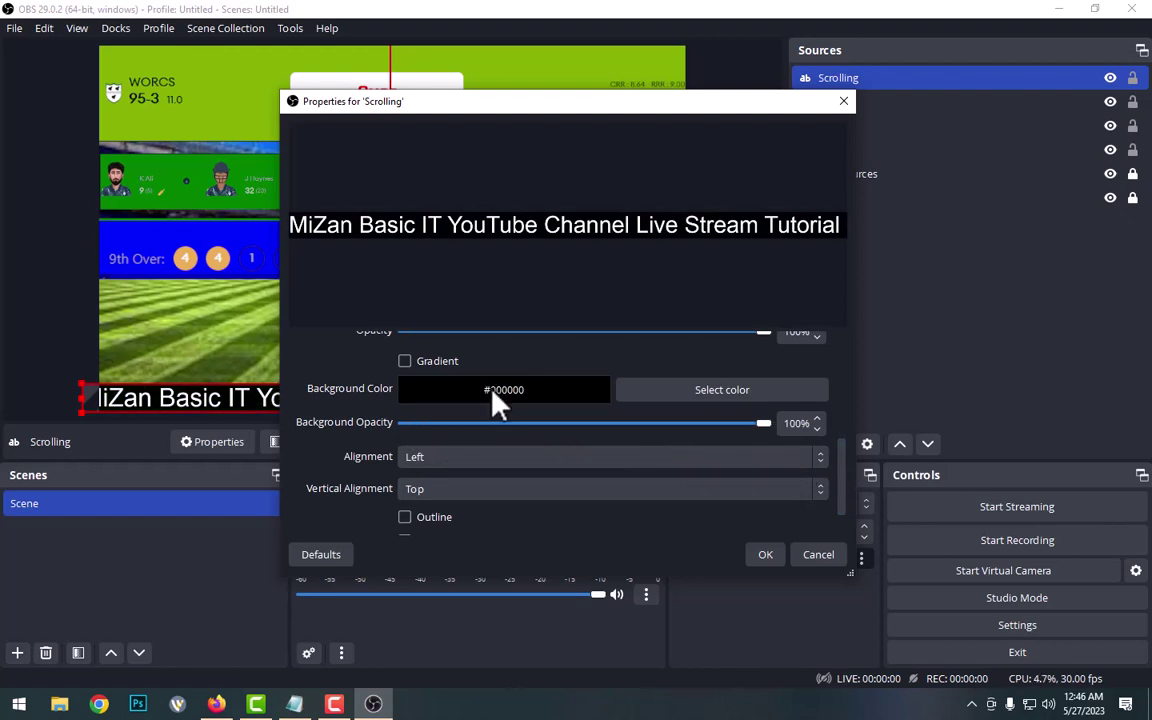
left_click(661, 394)
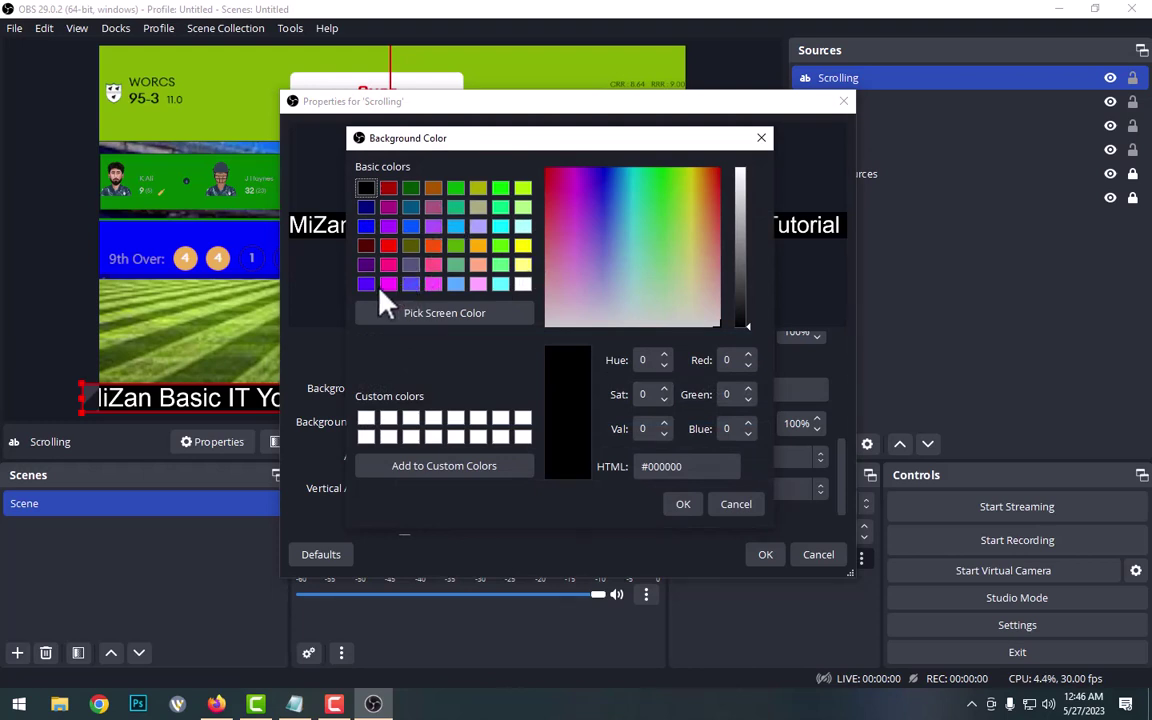
left_click(455, 266)
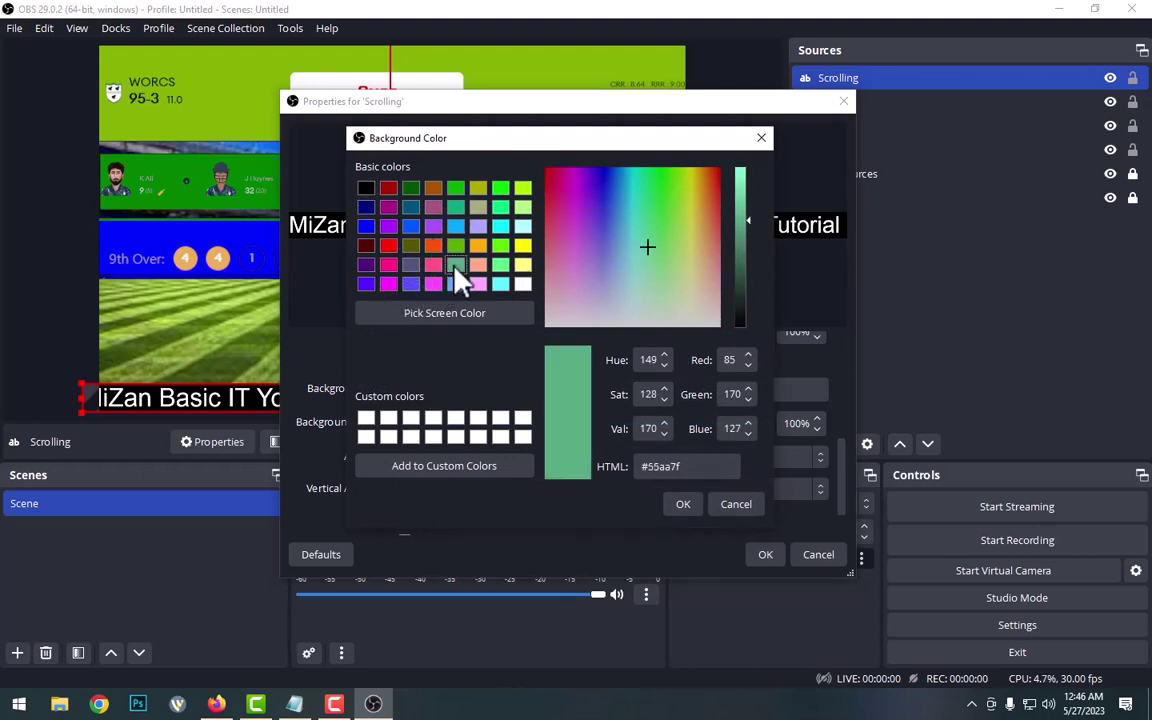
left_click(460, 192)
left_click(684, 506)
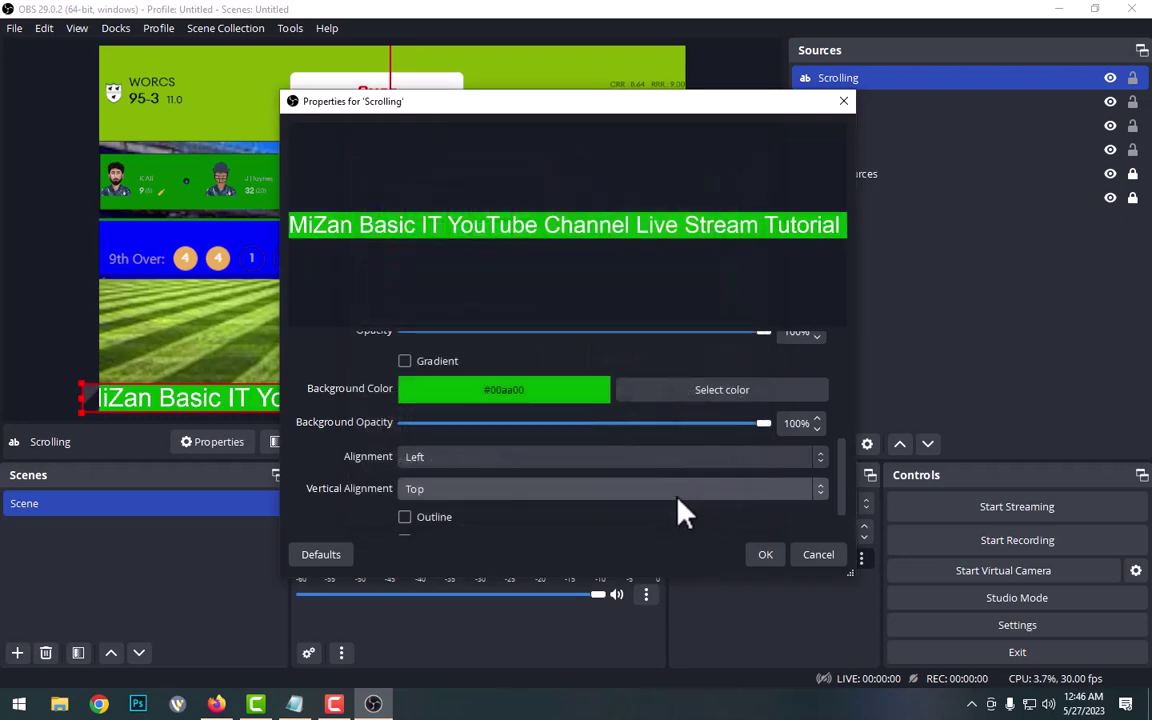
left_click(766, 556)
Add a Scroll filter to the Scrolling text source with a horizontal speed of 57
right_click(869, 78)
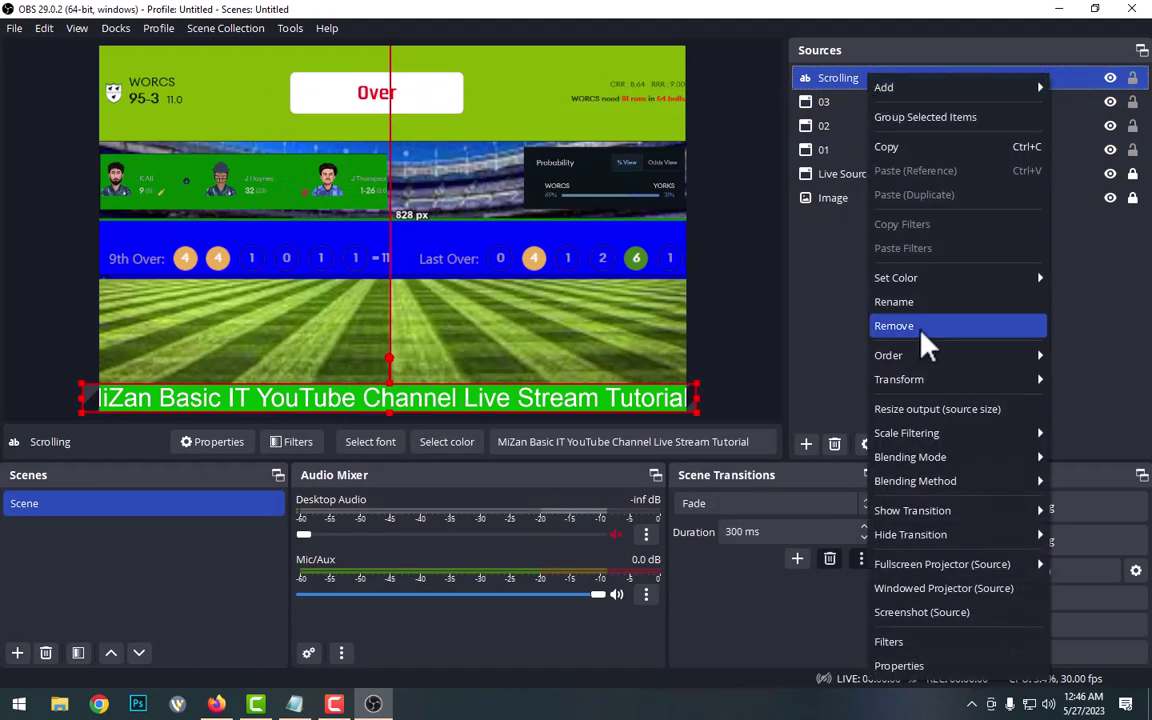
left_click(886, 642)
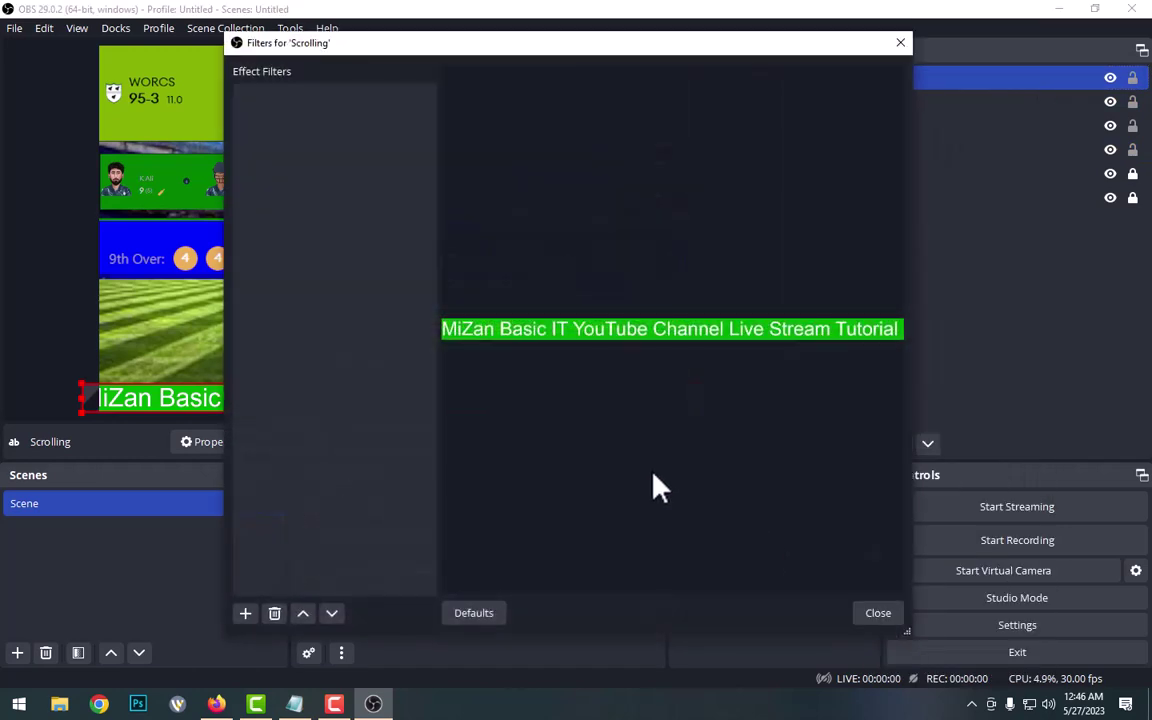
left_click(245, 613)
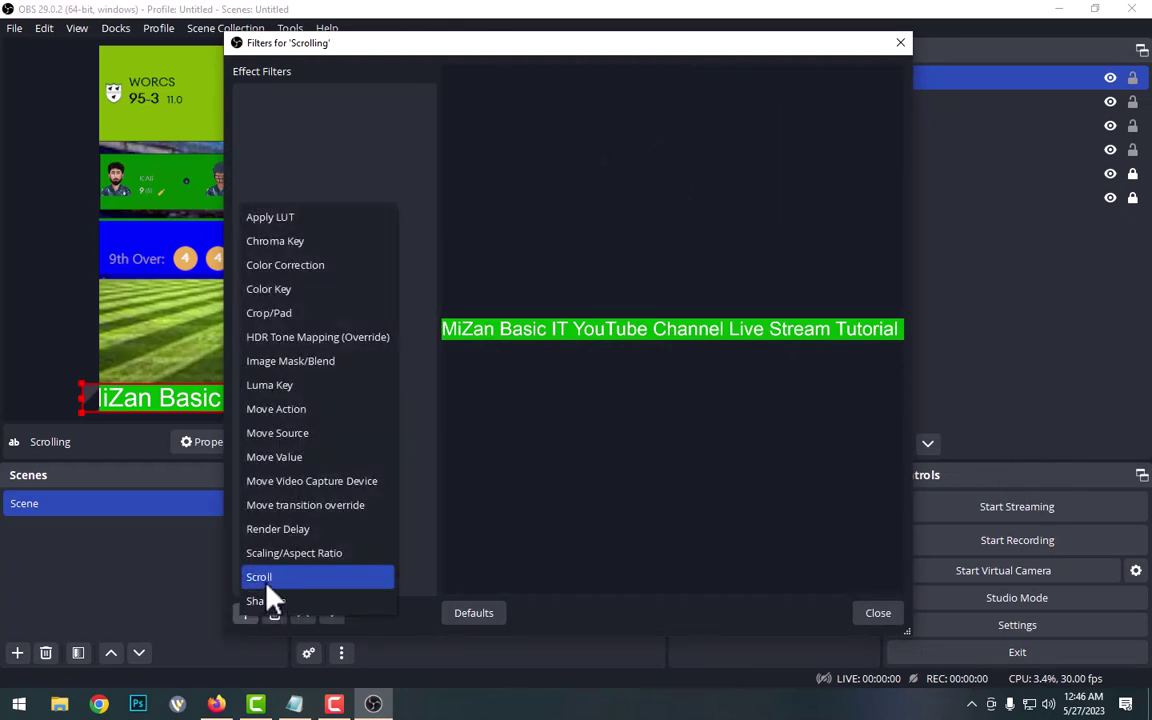
left_click(250, 576)
left_click(529, 366)
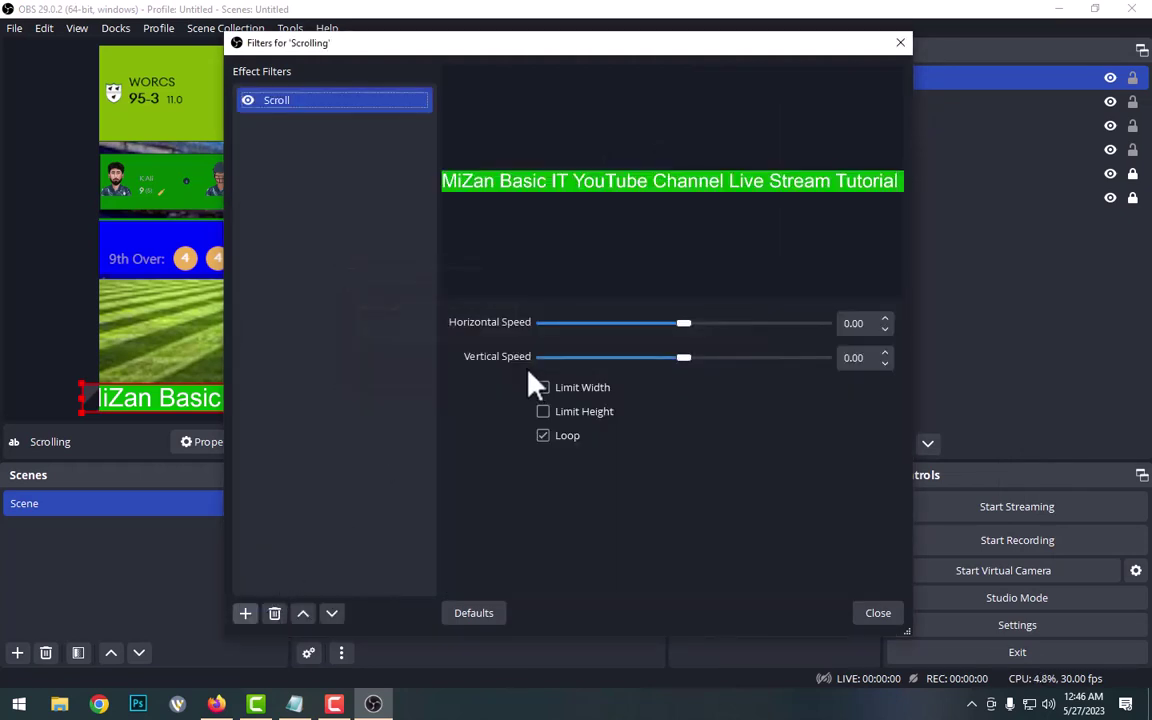
left_click_drag(684, 325, 700, 327)
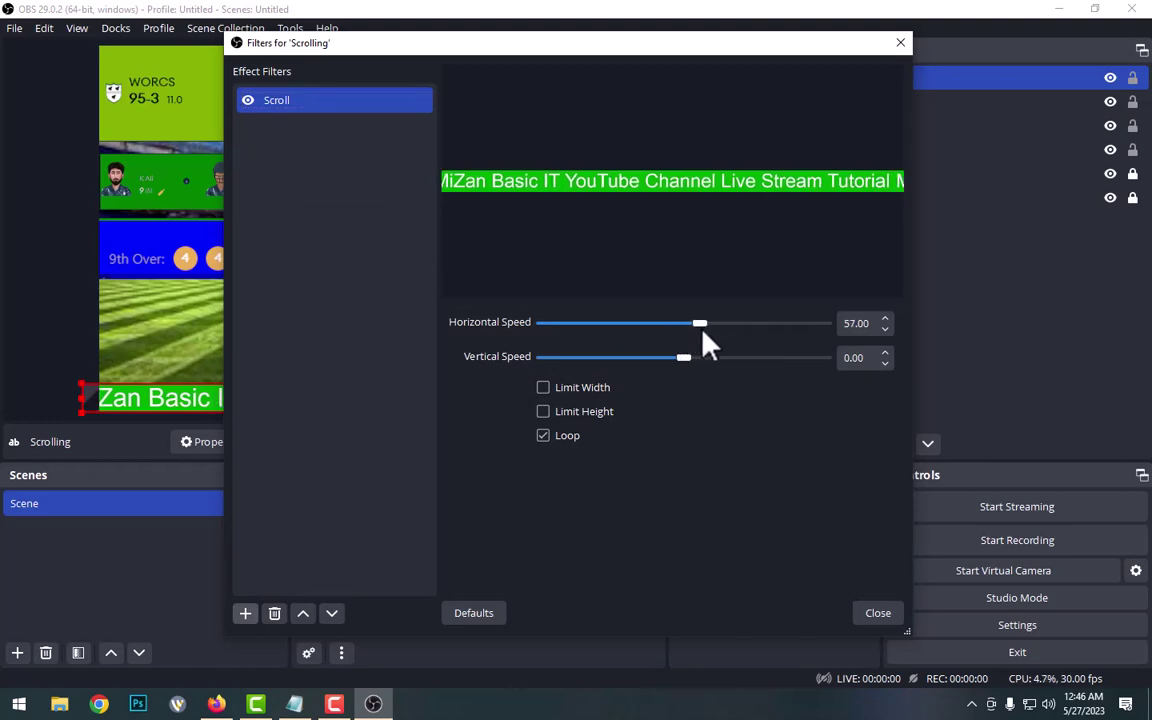
left_click(877, 619)
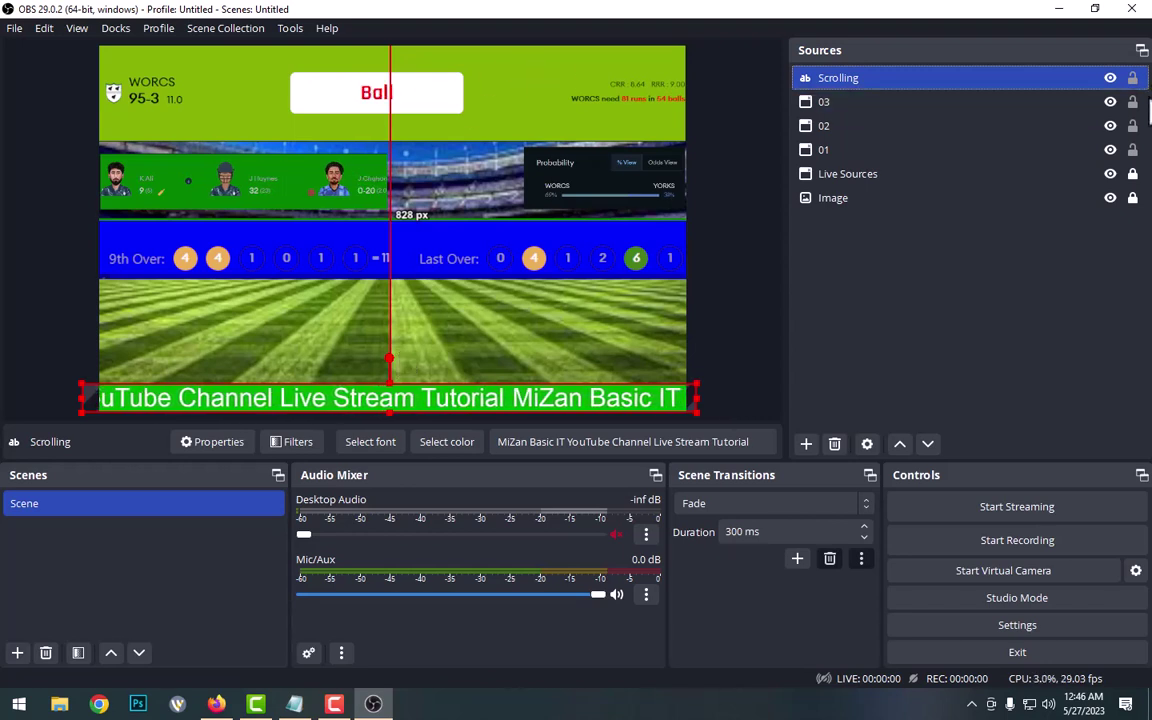
Lock the Scrolling, 03, 02 and 01 sources so all scene sources are locked
left_click(1132, 77)
left_click(1132, 101)
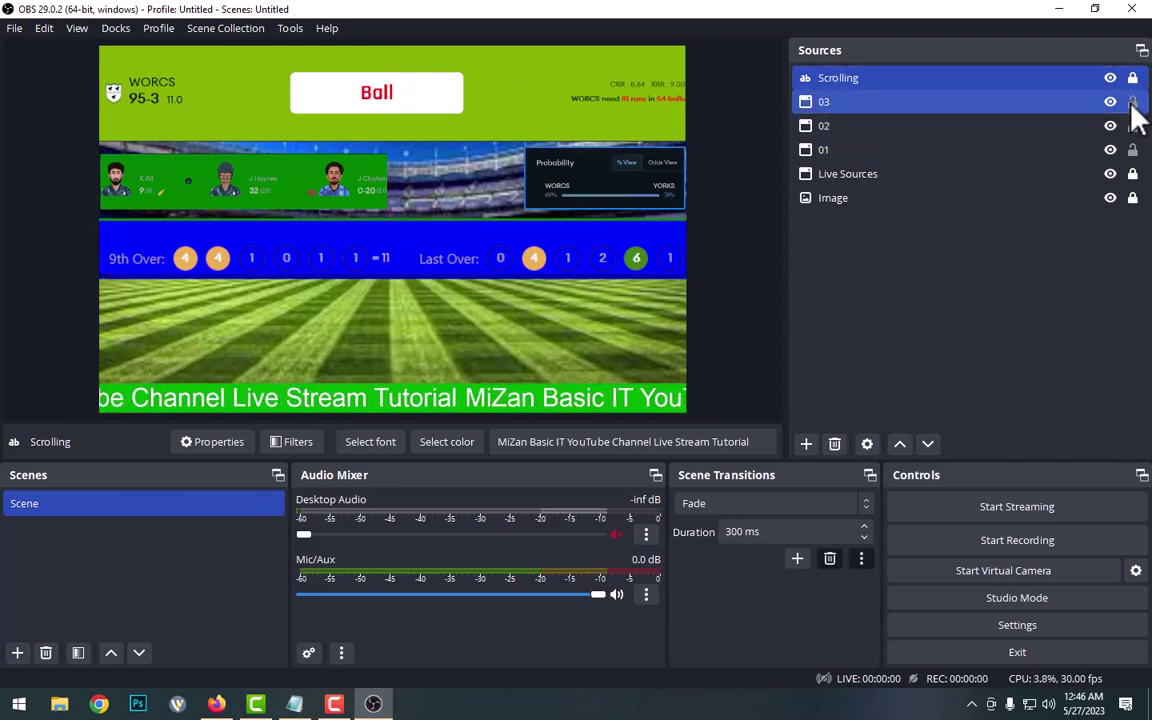
left_click(1132, 125)
left_click(1132, 149)
left_click(1132, 173)
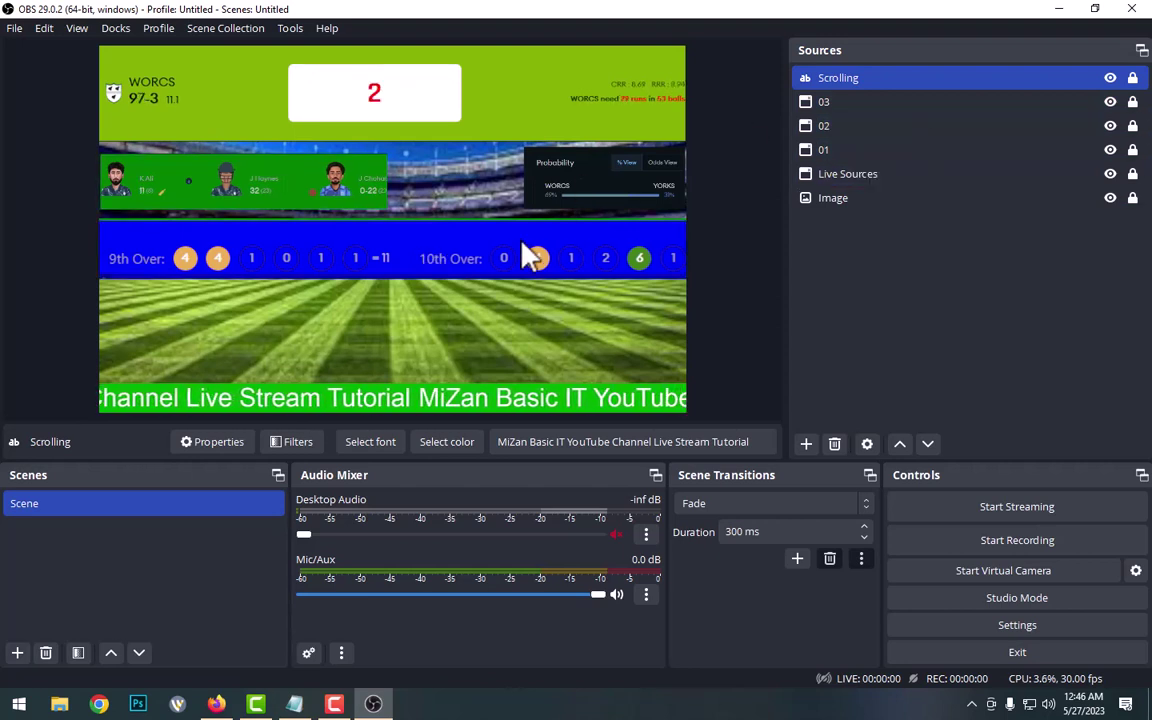